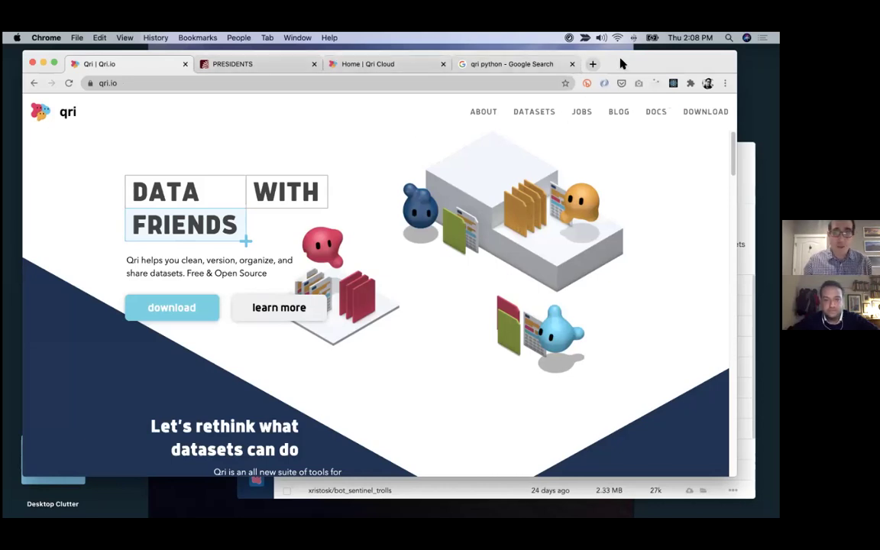
- Switch from the Qri website to the Qri Desktop app and minimise the browser window behind the dataset collection
key("super+Tab")
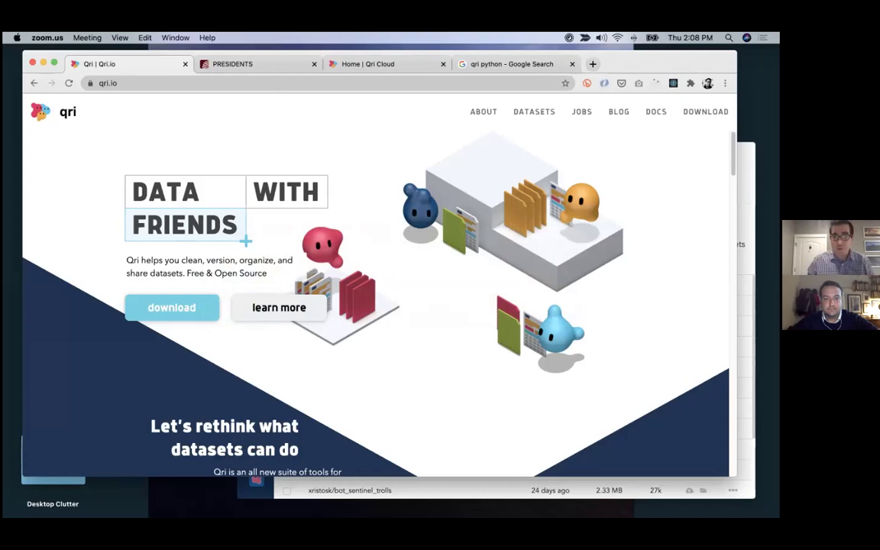
key("super+Tab")
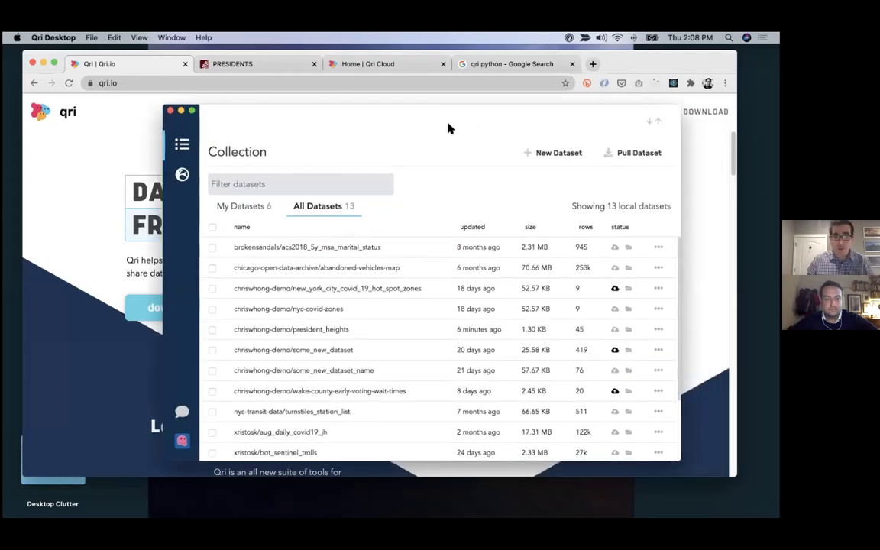
left_click(44, 64)
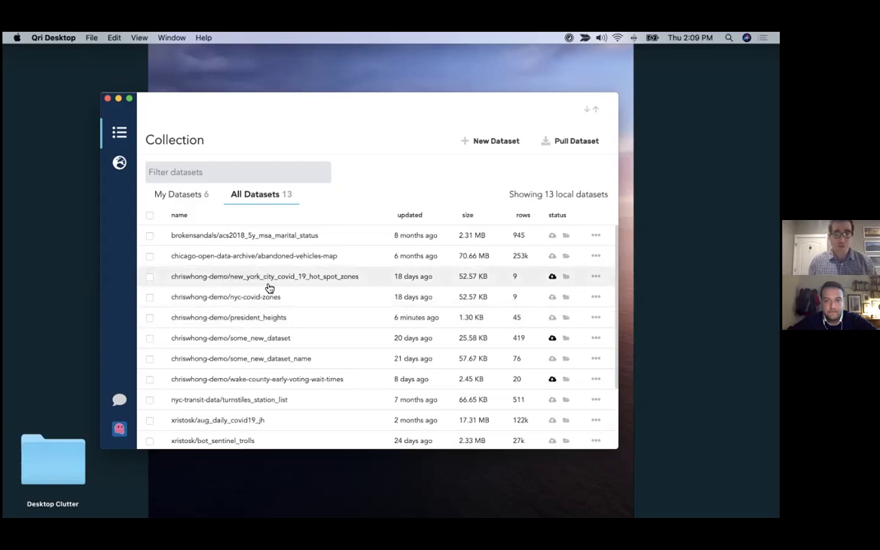
scroll(269, 287, "down", 1)
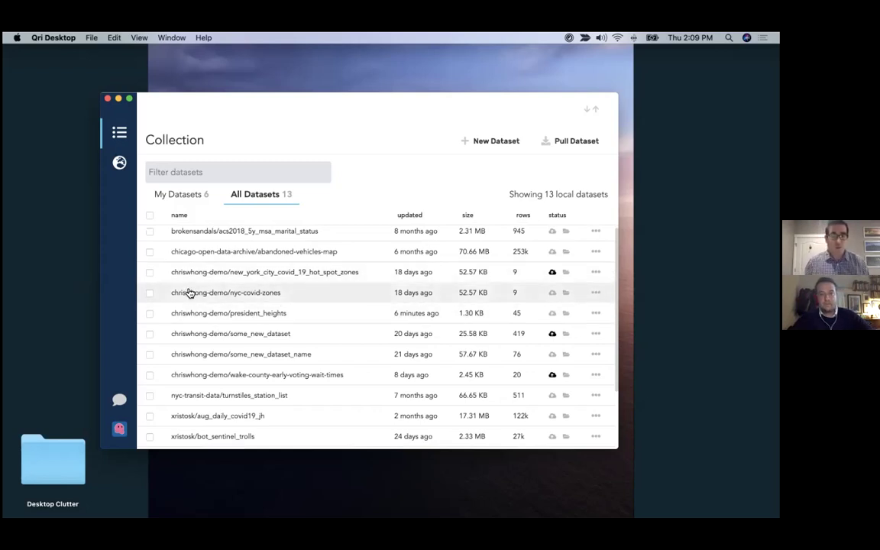
- Examine the signed-in account's options, and compare the user's own datasets with the full list of local datasets
left_click(119, 428)
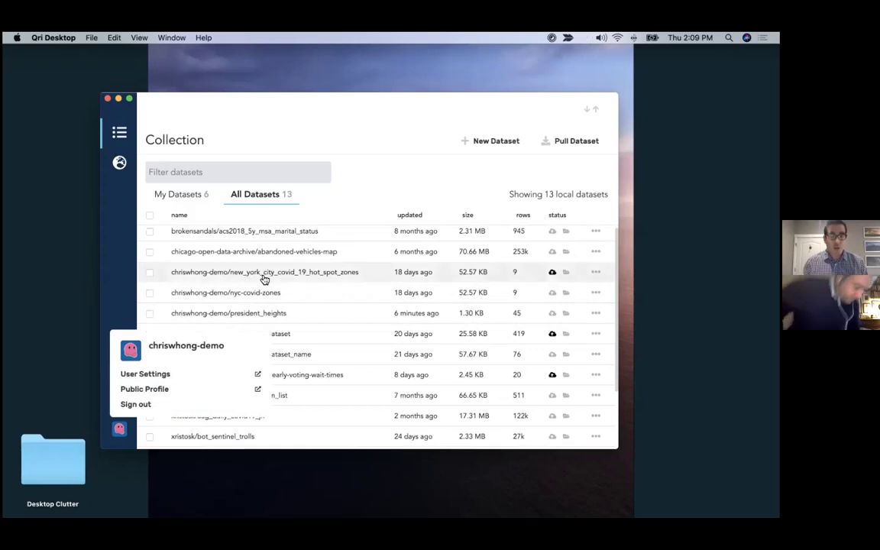
left_click(203, 206)
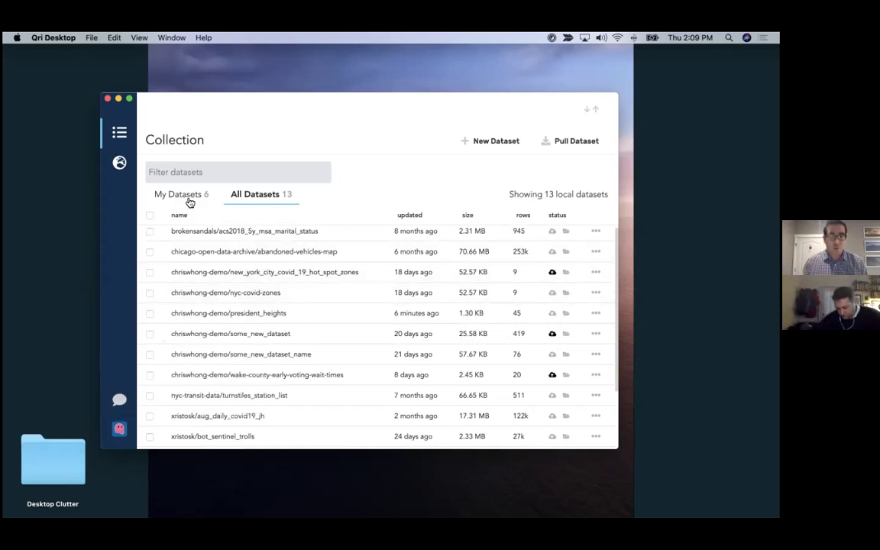
left_click(187, 195)
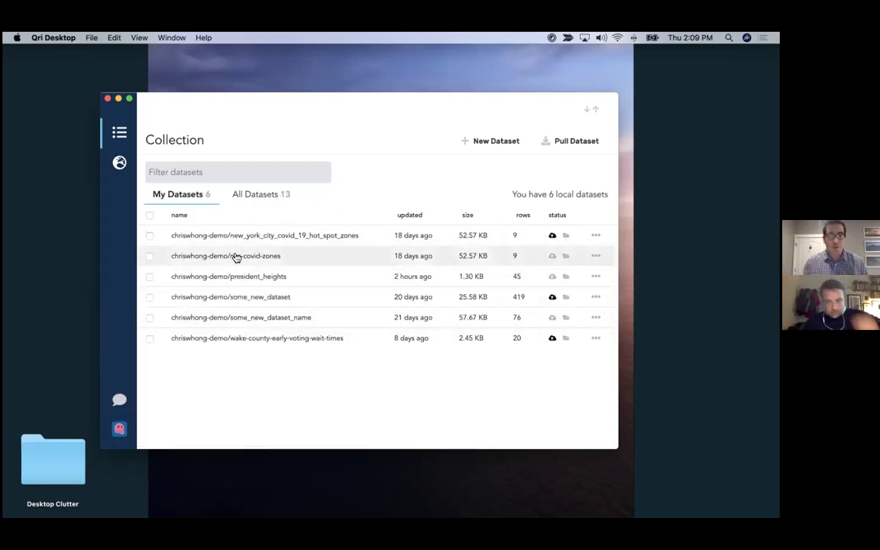
left_click(267, 195)
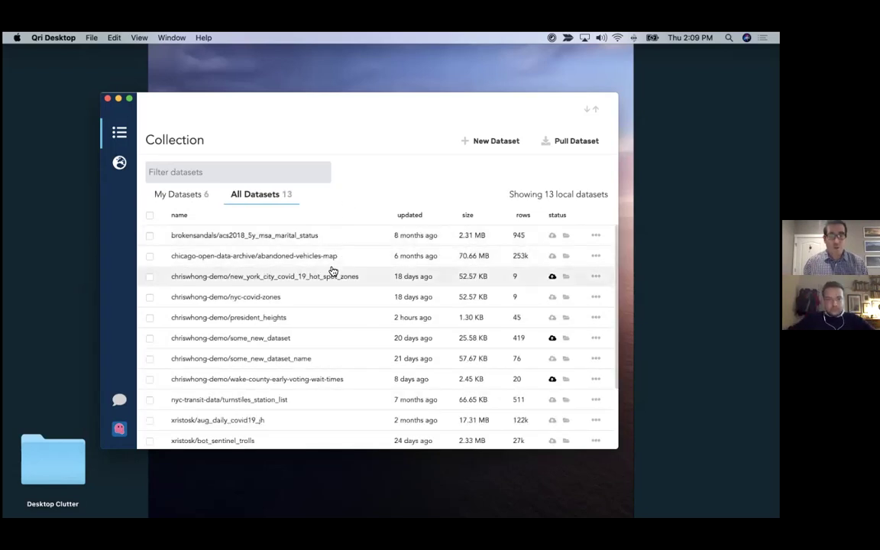
scroll(332, 281, "down", 1)
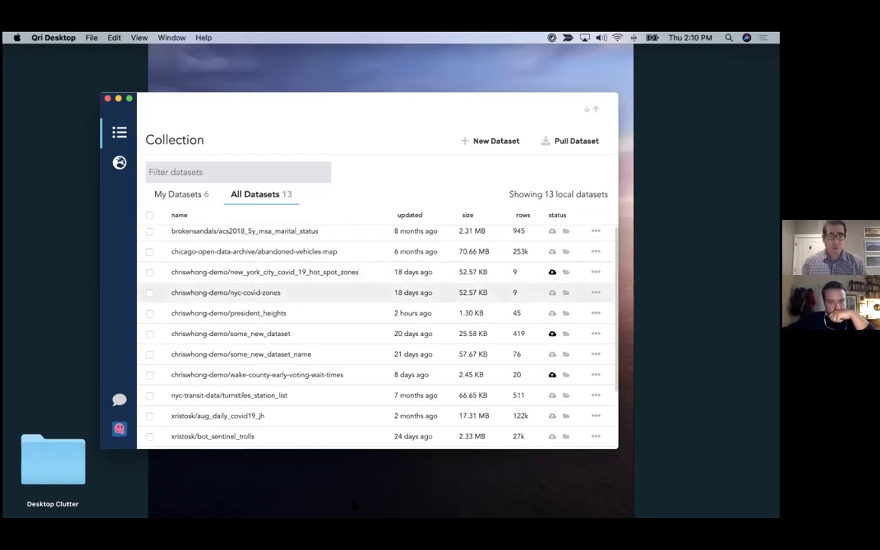
- Switch to Chrome, show the PRESIDENTS dataset directory page, and highlight its last-revised line
mouse_move(423, 511)
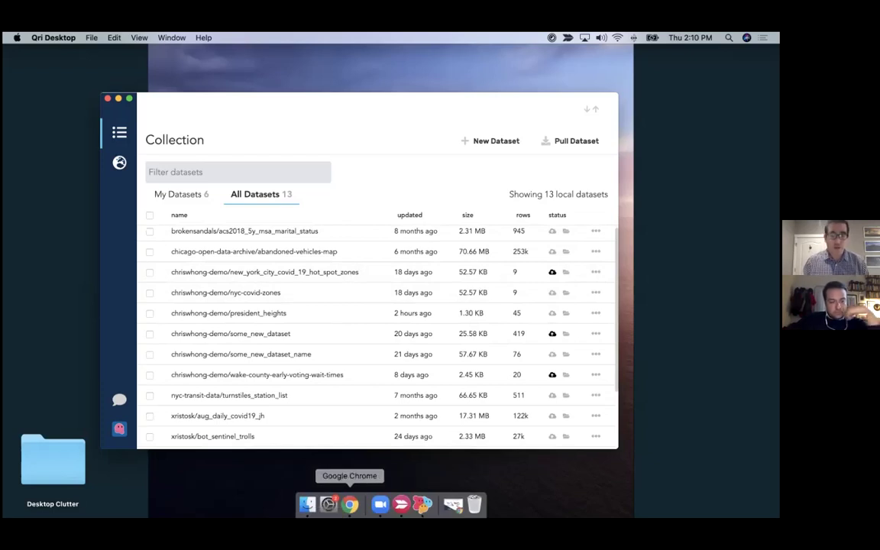
left_click(350, 504)
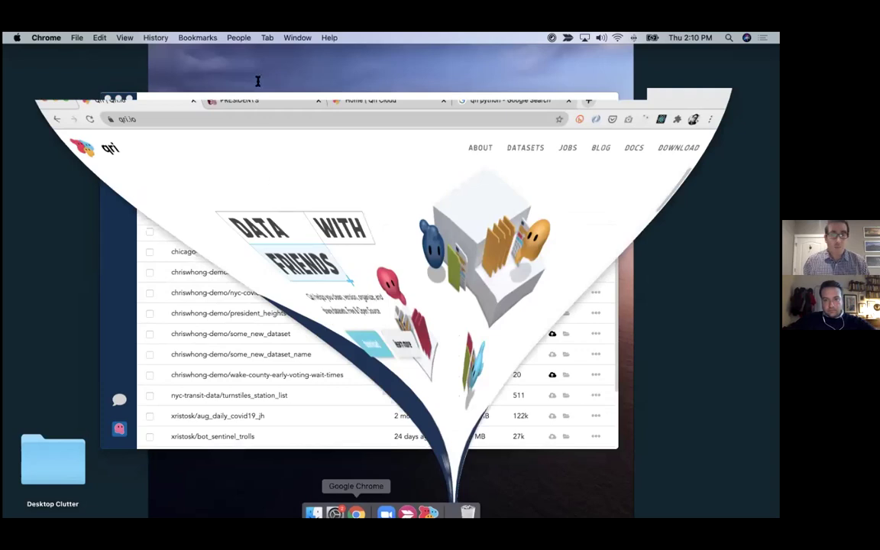
key("ctrl+Tab")
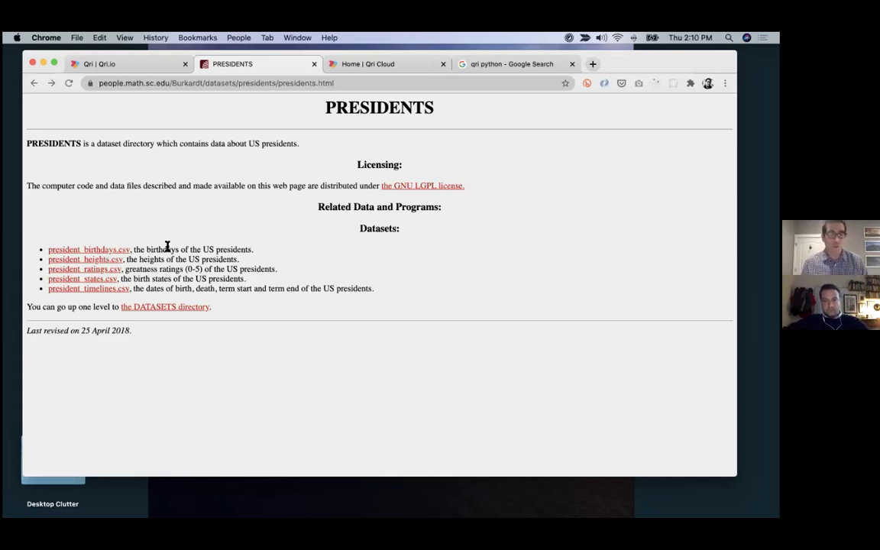
left_click_drag(149, 338, 26, 323)
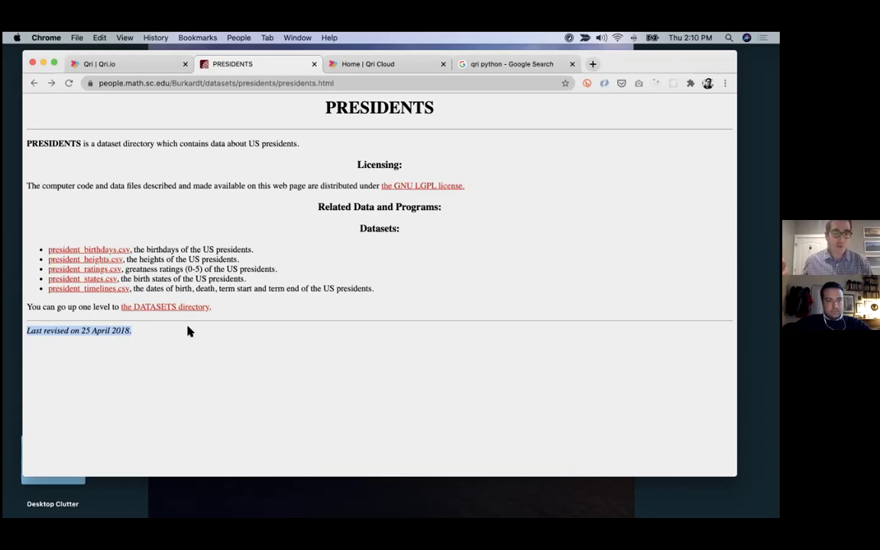
triple_click(141, 332)
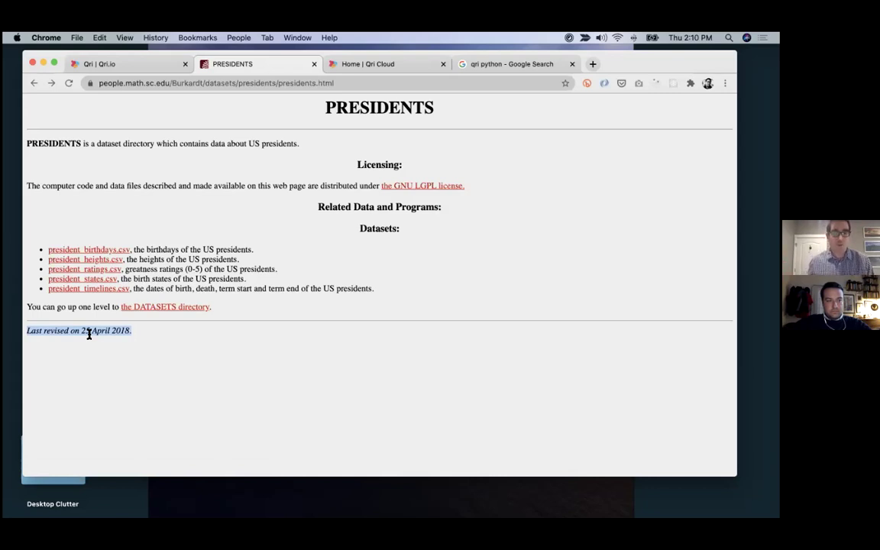
- Download president_birthdays.csv from the PRESIDENTS page and place the file on the desktop
left_click(105, 252)
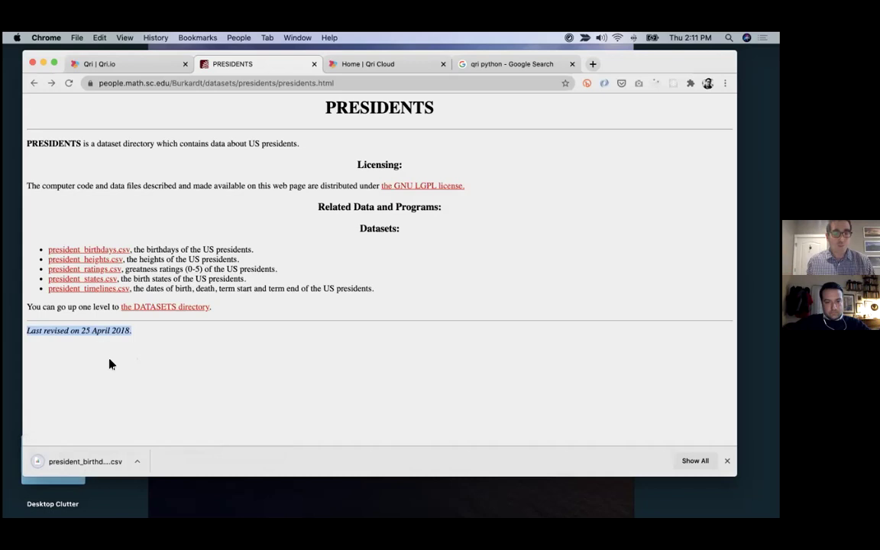
left_click_drag(80, 467, 135, 498)
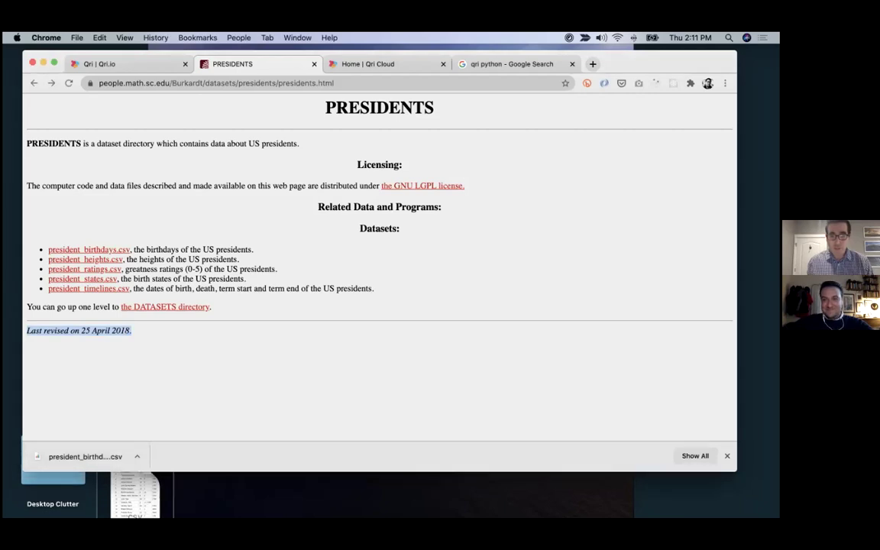
left_click(139, 489)
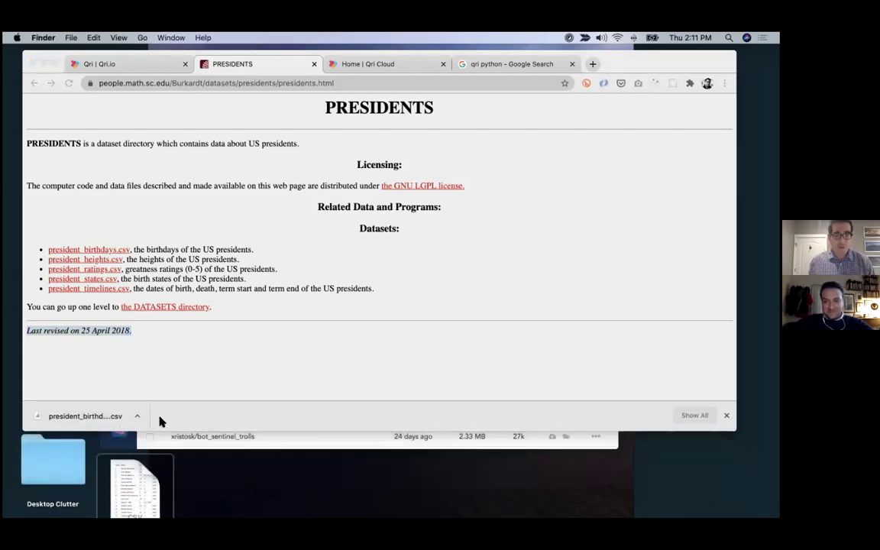
- Open president_birthdays.csv in Numbers, look through its rows from start to end, and close the spreadsheet
double_click(151, 502)
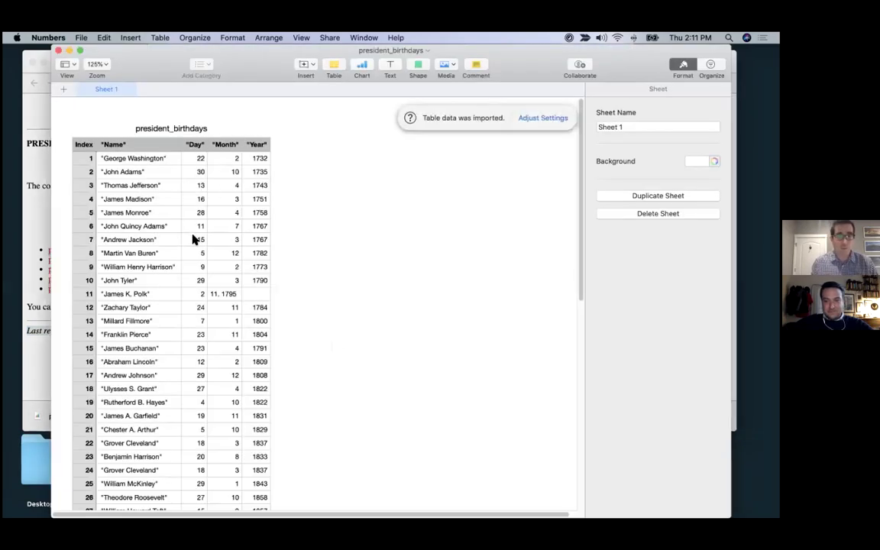
scroll(154, 184, "down", 2)
scroll(155, 187, "down", 10)
scroll(155, 187, "down", 4)
scroll(155, 188, "up", 9)
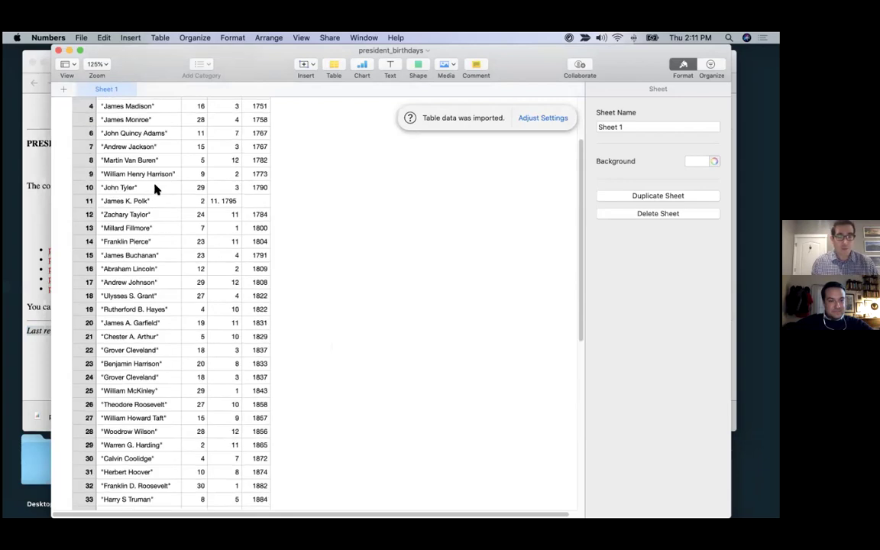
scroll(154, 189, "up", 5)
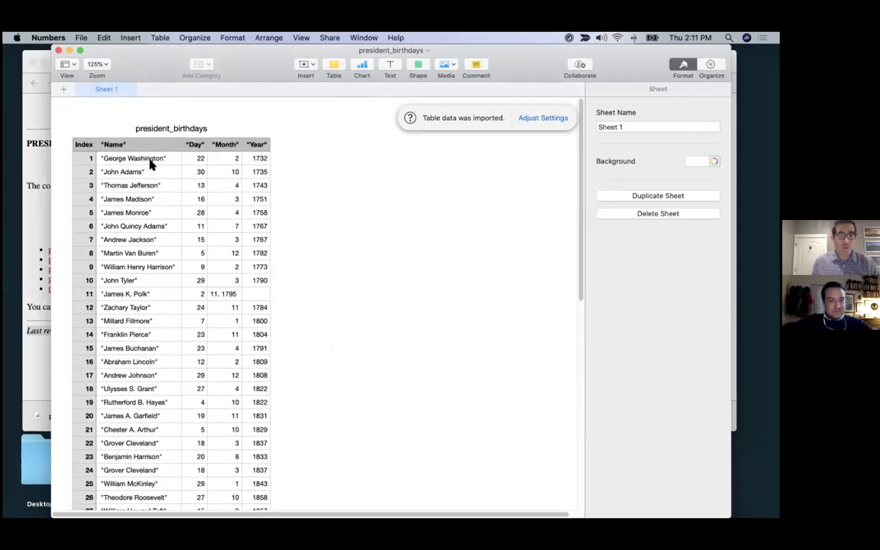
left_click(58, 51)
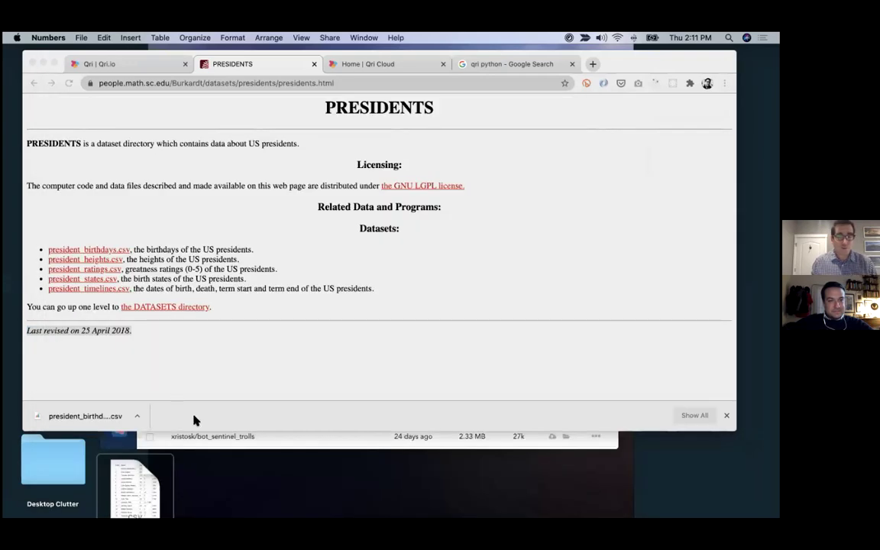
- Switch to Qri Desktop, move its window away from the desktop files, and minimise the Chrome window
left_click(255, 444)
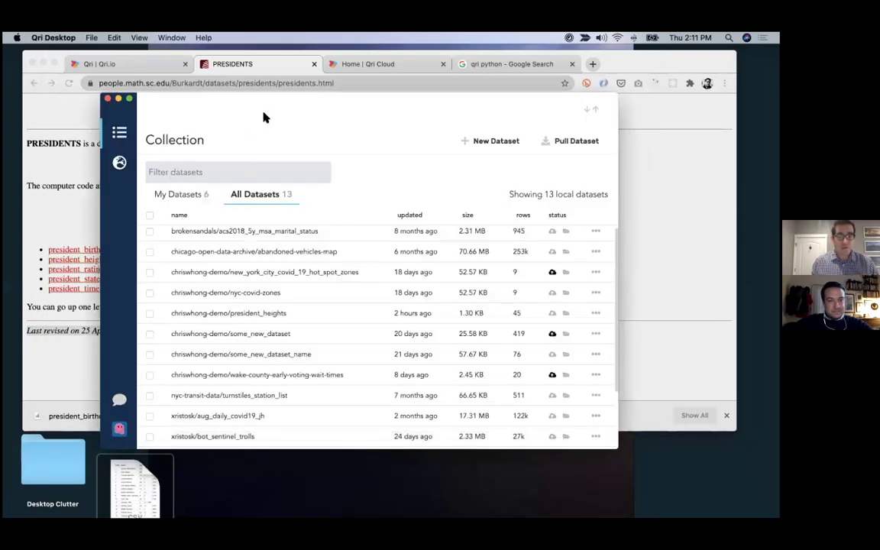
left_click_drag(388, 108, 481, 122)
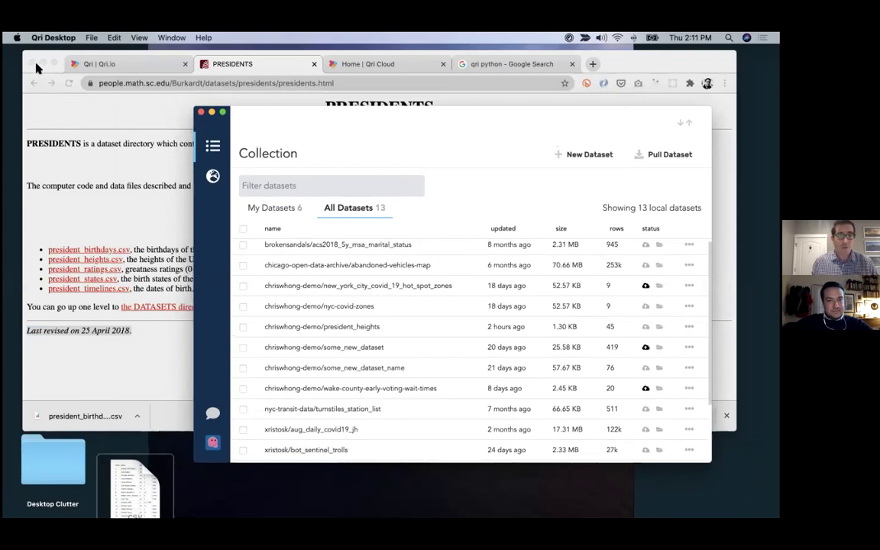
left_click(42, 64)
- Import president_birthdays.csv from the desktop into the Qri collection to start a new dataset
left_click(50, 340)
left_click_drag(50, 340, 412, 309)
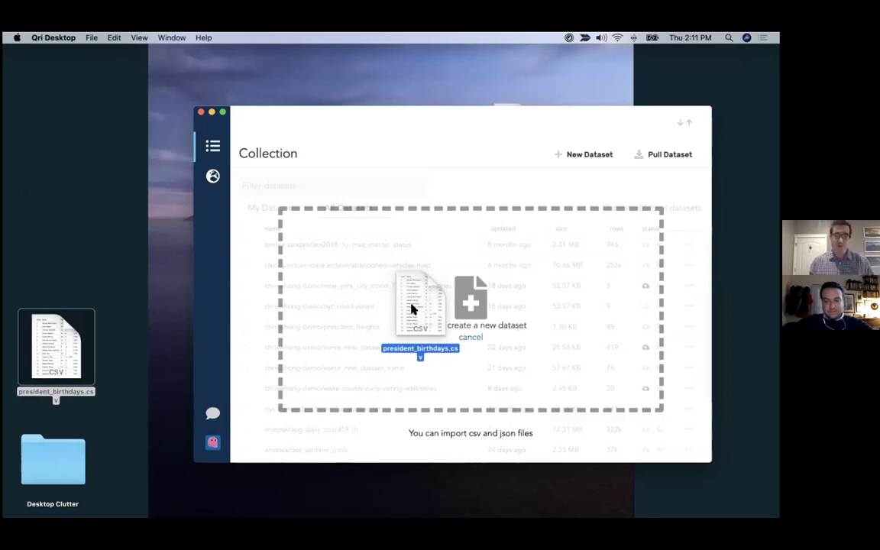
mouse_move(411, 308)
left_mouse_down()
mouse_move(385, 319)
mouse_move(381, 296)
mouse_move(394, 303)
left_mouse_up()
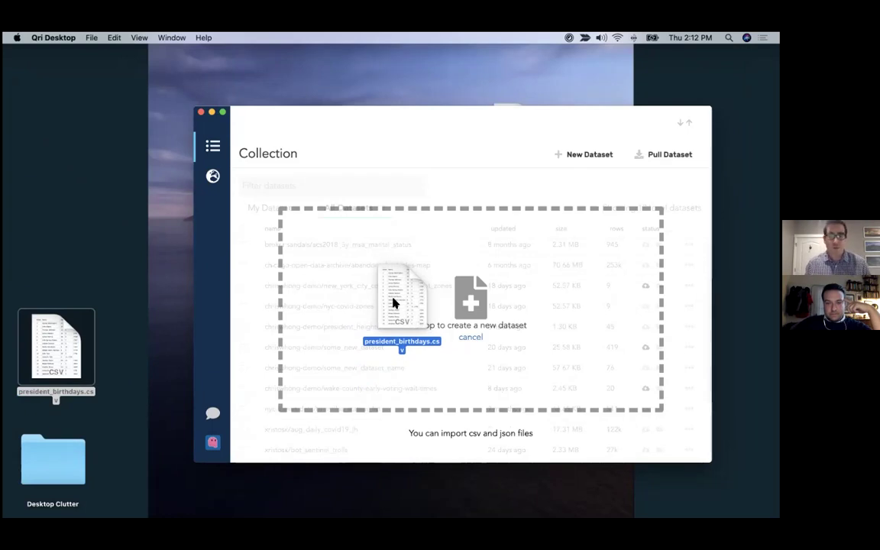
left_click_drag(393, 303, 394, 303)
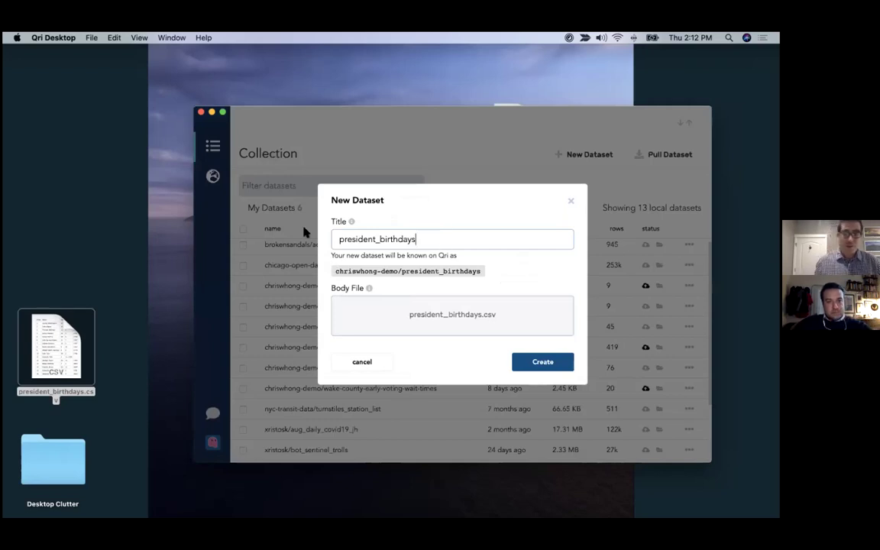
- Replace the new dataset's title with "Birthdays of U.S. Presidents" and check the resulting Qri reference name
key("BackSpace")
key("BackSpace")
key("BackSpace")
key("BackSpace")
key("BackSpace")
key("BackSpace")
key("BackSpace")
key("BackSpace")
key("BackSpace")
key("BackSpace")
key("BackSpace")
key("BackSpace")
key("BackSpace")
key("BackSpace")
key("BackSpace")
key("BackSpace")
key("BackSpace")
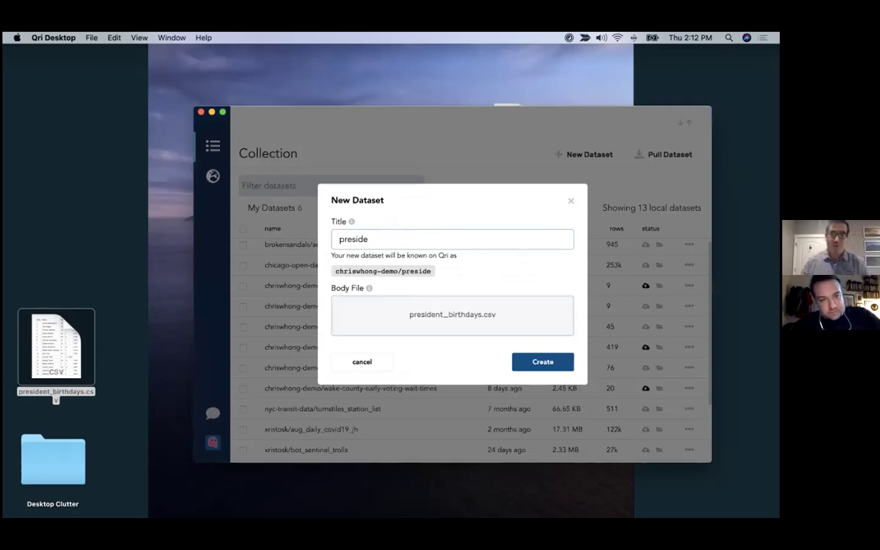
key("BackSpace")
key("BackSpace")
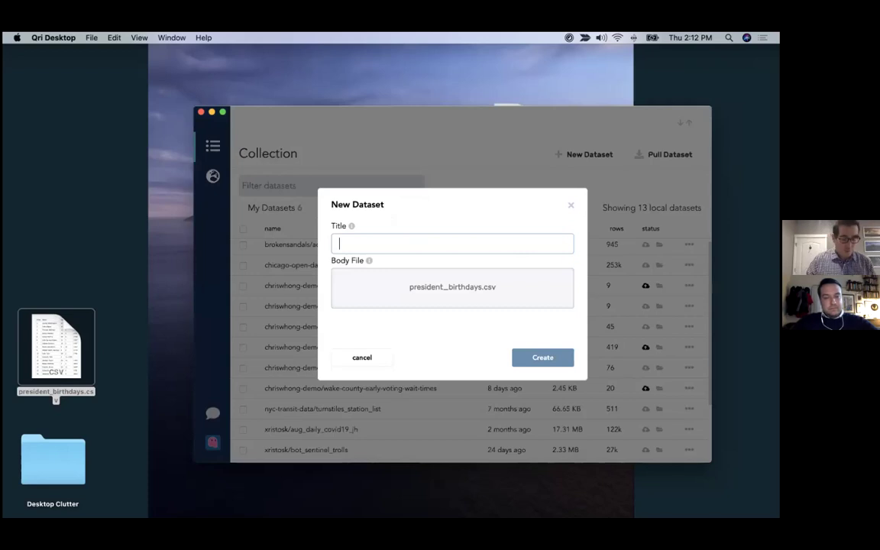
type("Birthdays")
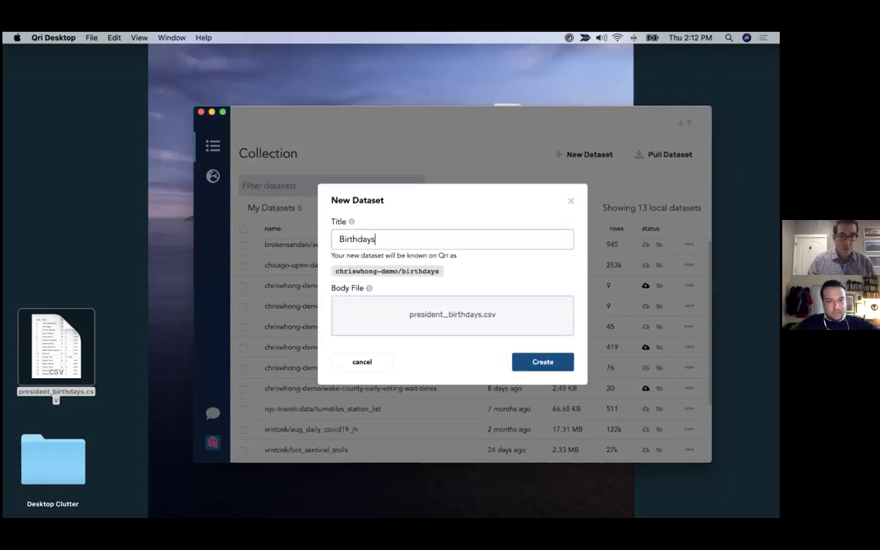
type(" of U")
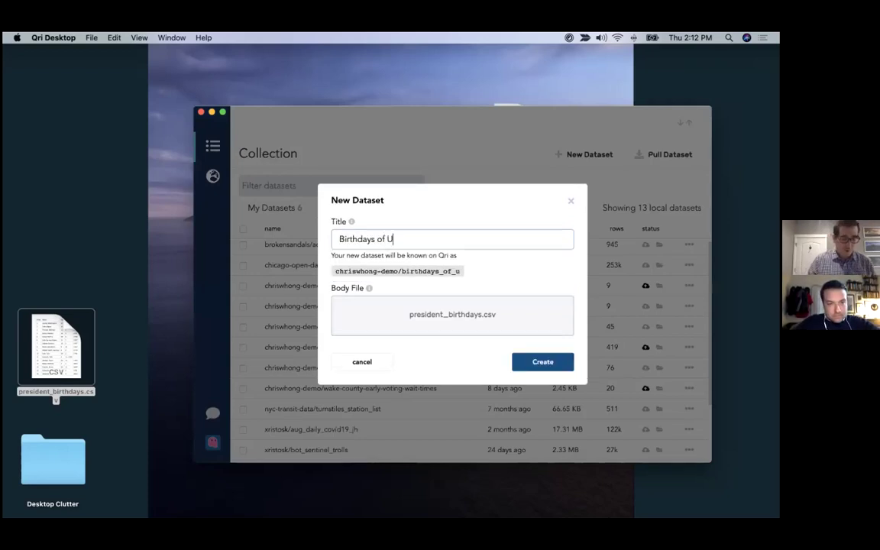
type(".S. ")
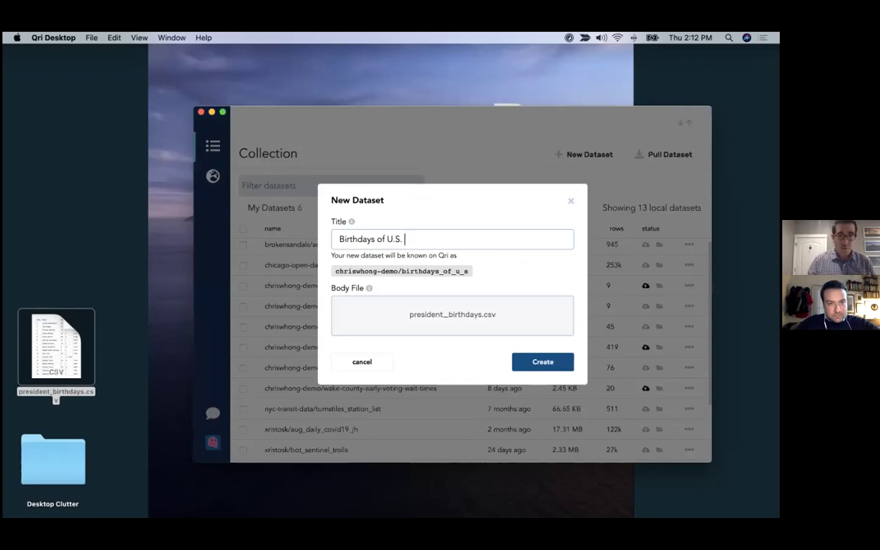
type("Pres")
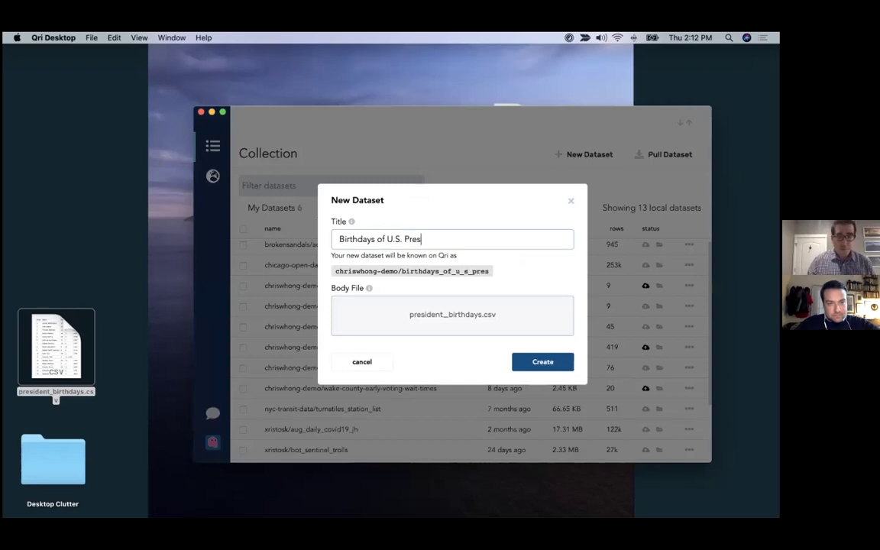
type("idents")
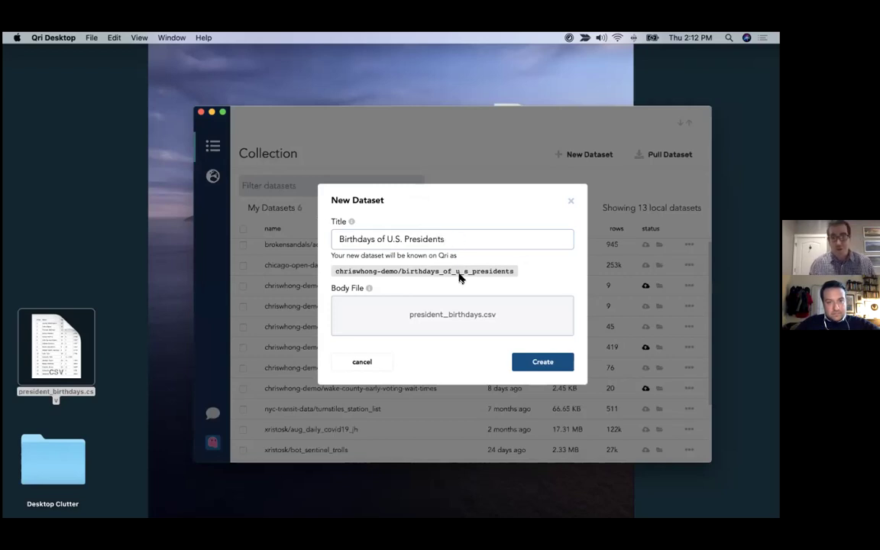
left_click_drag(338, 273, 515, 273)
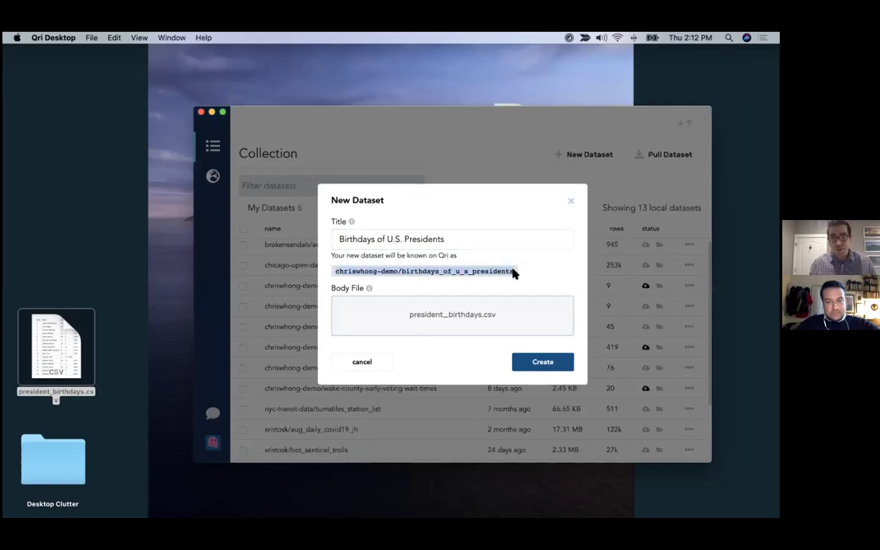
left_click(416, 272)
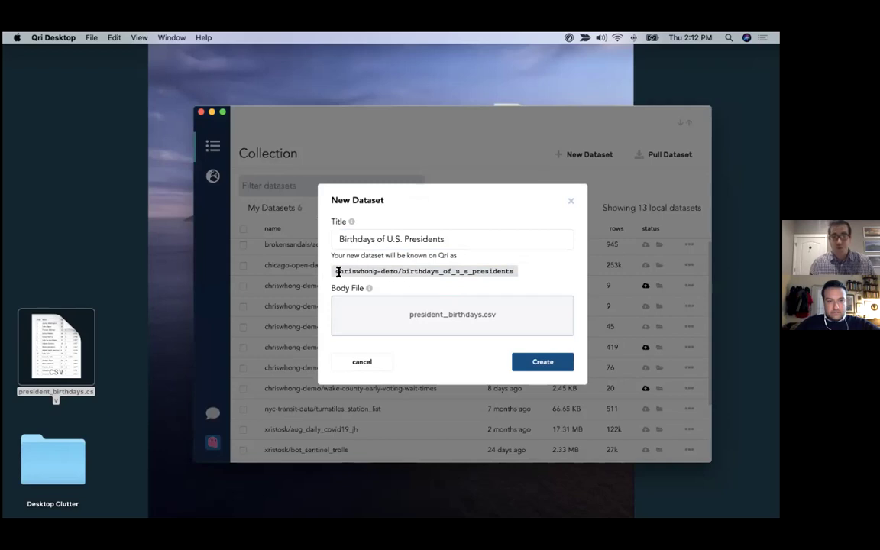
- Create the Birthdays of U.S. Presidents dataset in Qri, then move and enlarge the window beside the desktop files
left_click(543, 363)
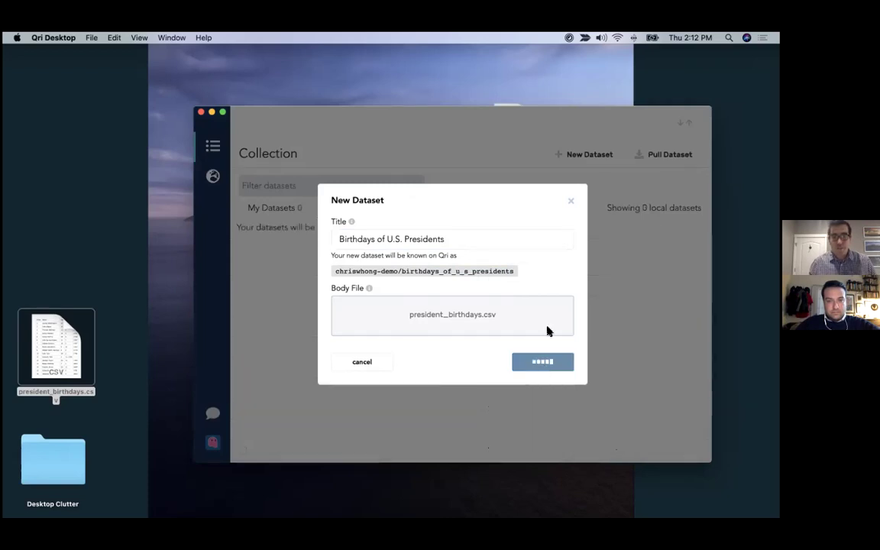
left_click_drag(456, 122, 299, 112)
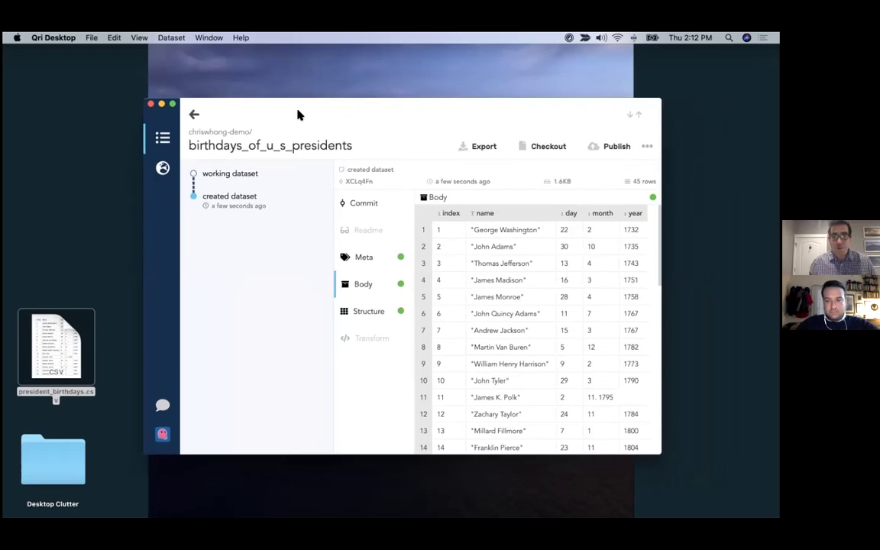
left_click_drag(657, 450, 704, 461)
left_click_drag(363, 108, 311, 104)
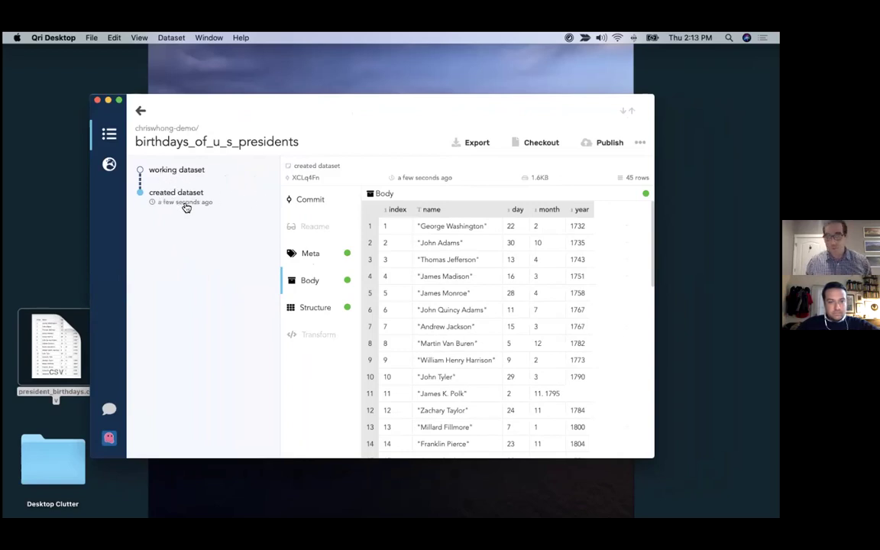
mouse_move(185, 207)
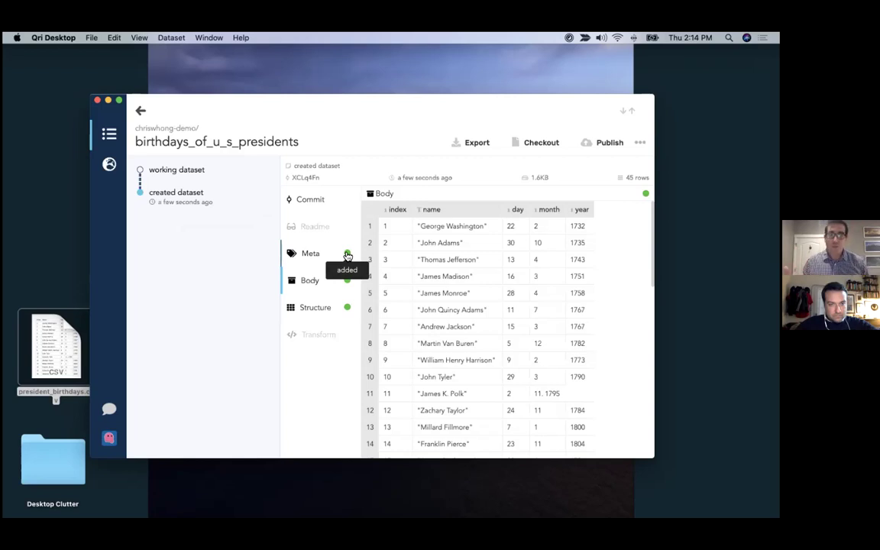
- Examine the new dataset's Structure component, including its CSV configuration and the full column schema, in a slightly wider window
left_click(315, 309)
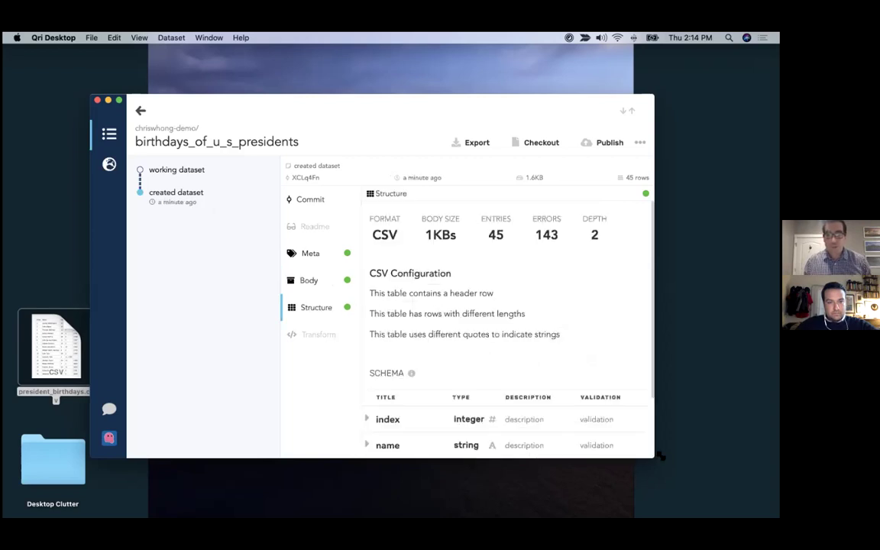
left_click_drag(655, 458, 681, 459)
scroll(537, 348, "down", 1)
scroll(536, 348, "down", 5)
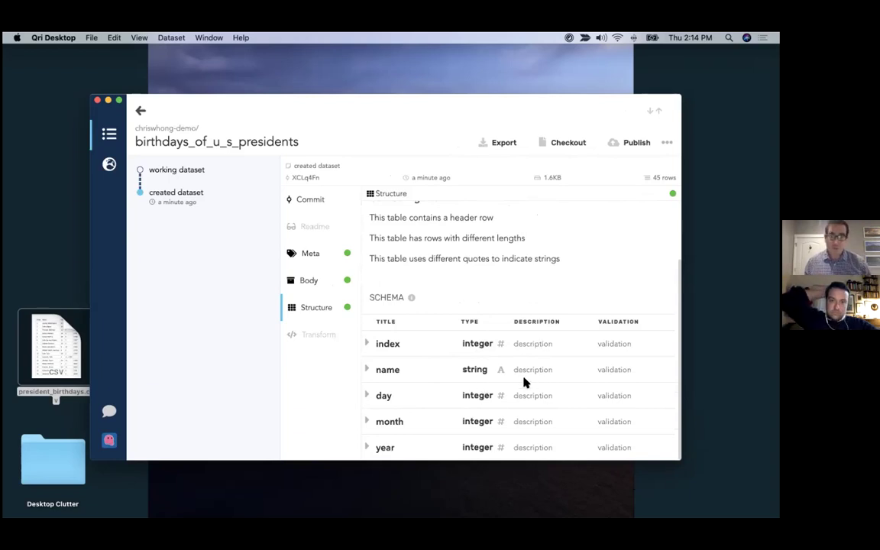
- Check the dataset's Meta component, and inspect the Body rows around James K. Polk for a malformed month and year
left_click(308, 253)
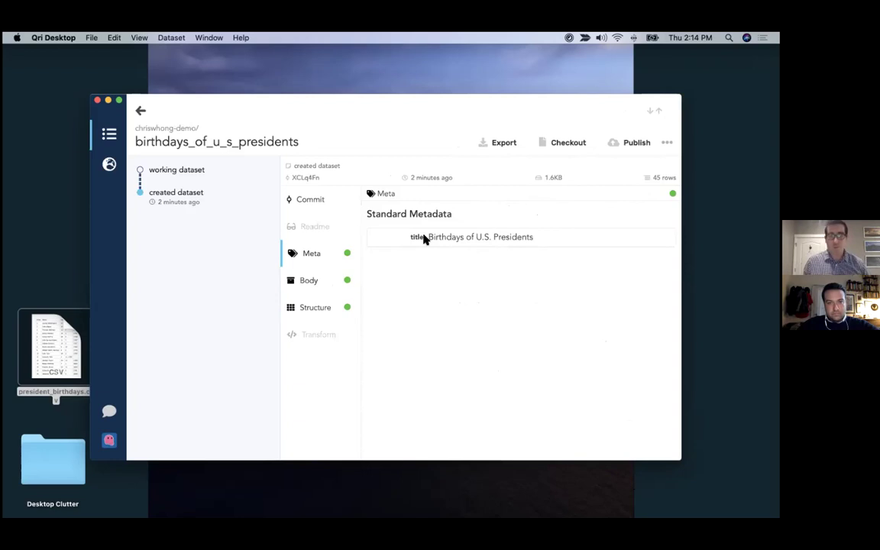
left_click(318, 286)
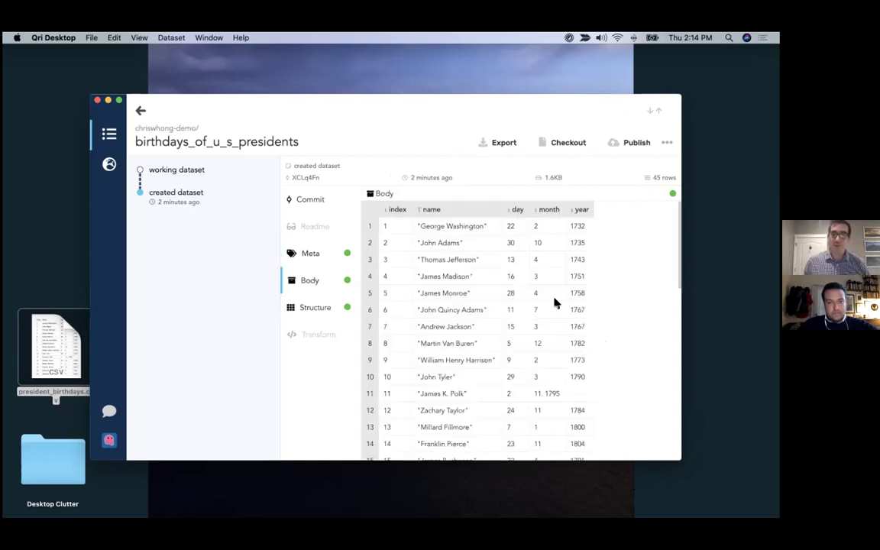
scroll(553, 306, "down", 2)
scroll(464, 318, "down", 2)
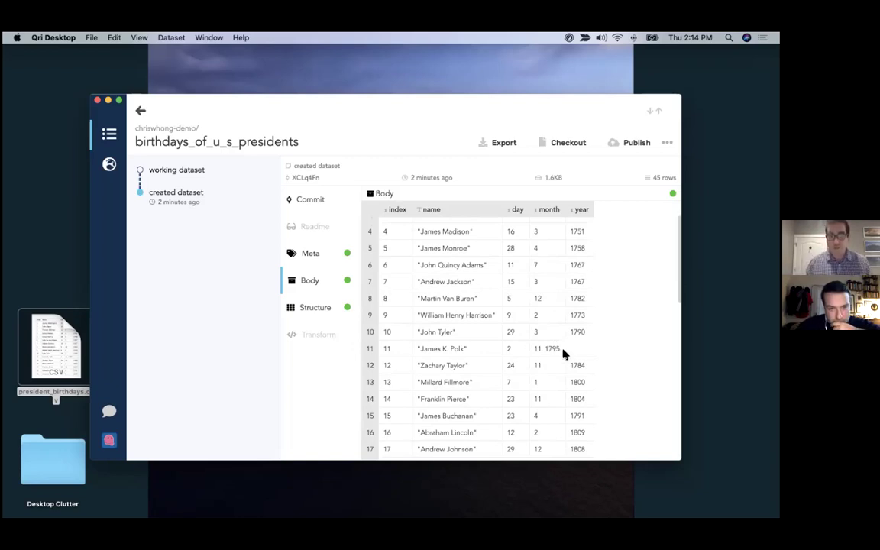
scroll(551, 357, "down", 1)
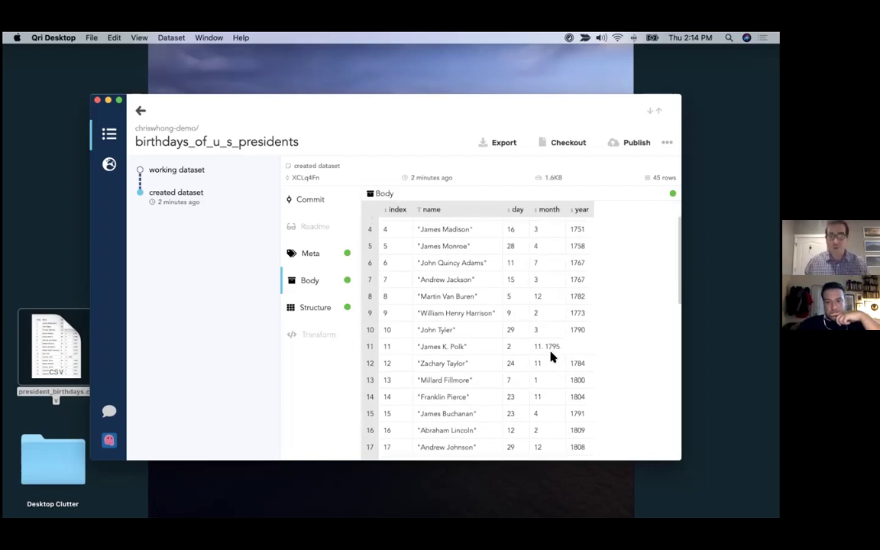
scroll(528, 325, "down", 1)
scroll(528, 325, "down", 1)
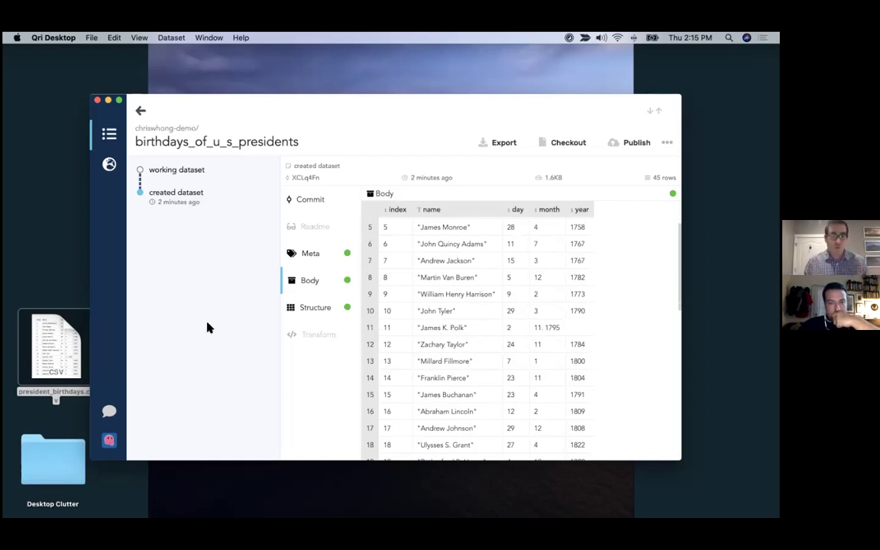
- Open president_birthdays.csv from the desktop in Atom as plain text, moving the Atom window clear of the file
left_click(57, 340)
right_click(58, 340)
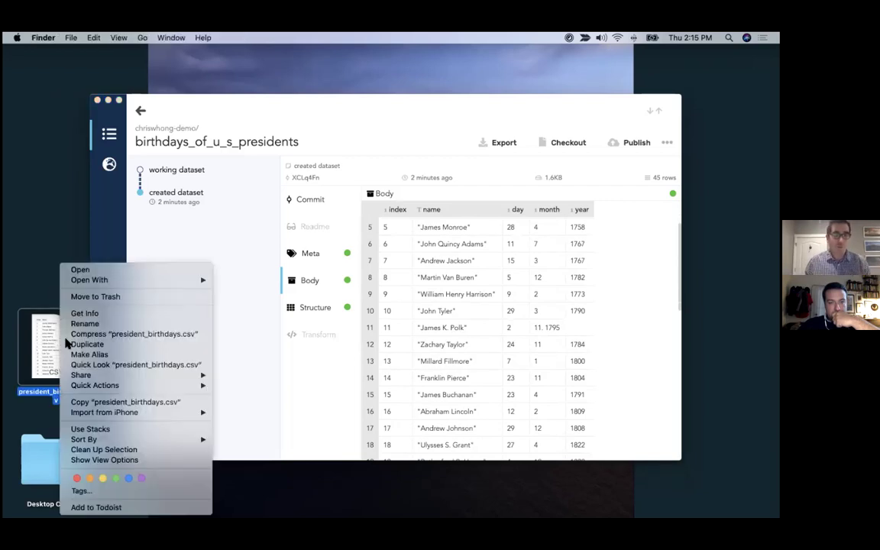
mouse_move(109, 279)
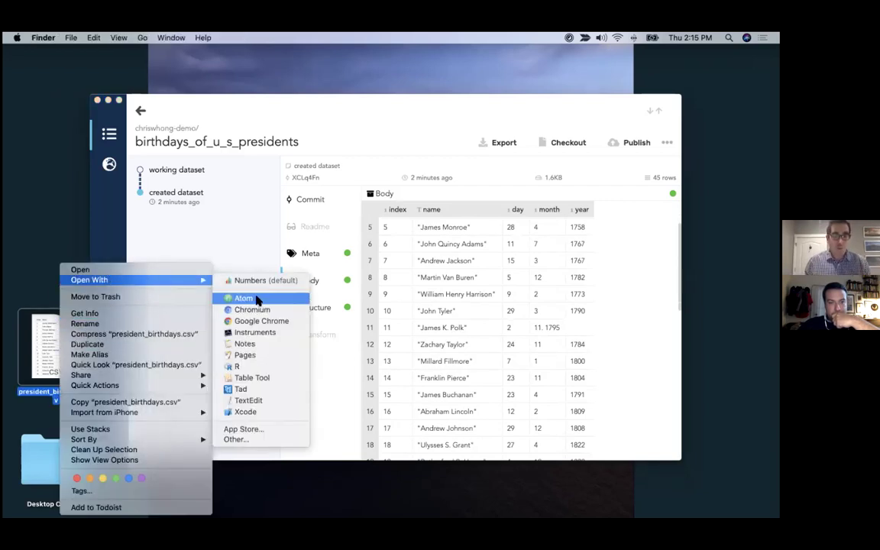
left_click(255, 299)
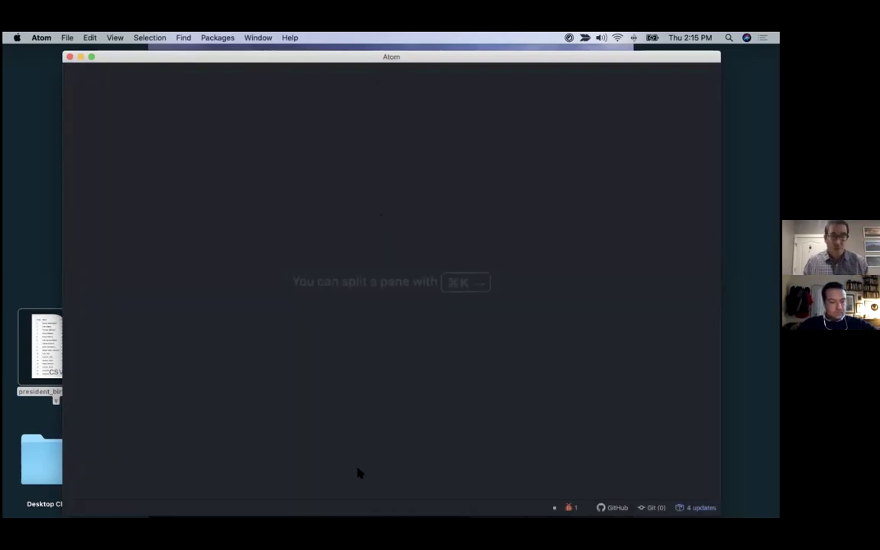
left_click_drag(129, 61, 247, 61)
left_click_drag(271, 225, 277, 221)
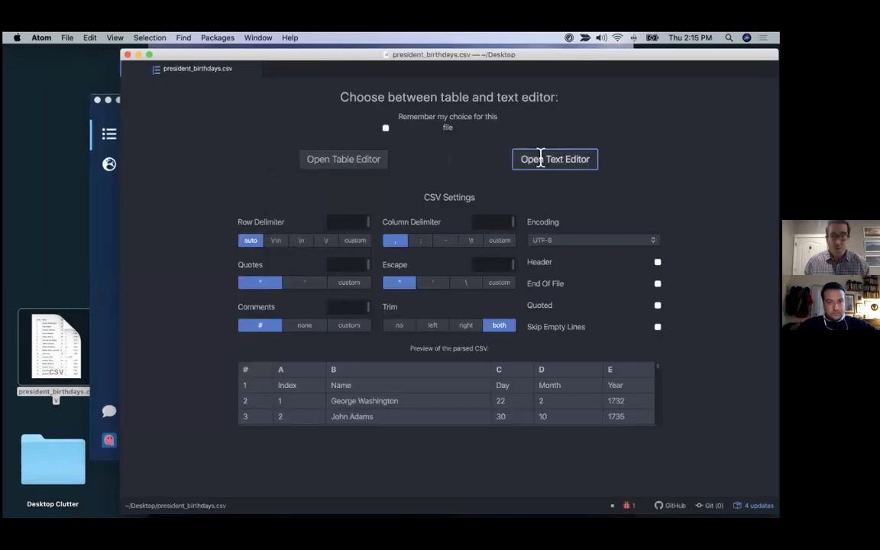
left_click(539, 158)
- Look through the CSV text and replace the period after the month 11 in James K. Polk's row with a comma
scroll(374, 332, "down", 2)
scroll(375, 332, "down", 13)
scroll(374, 336, "down", 4)
scroll(373, 337, "up", 19)
left_click(330, 251)
key("BackSpace")
type(",")
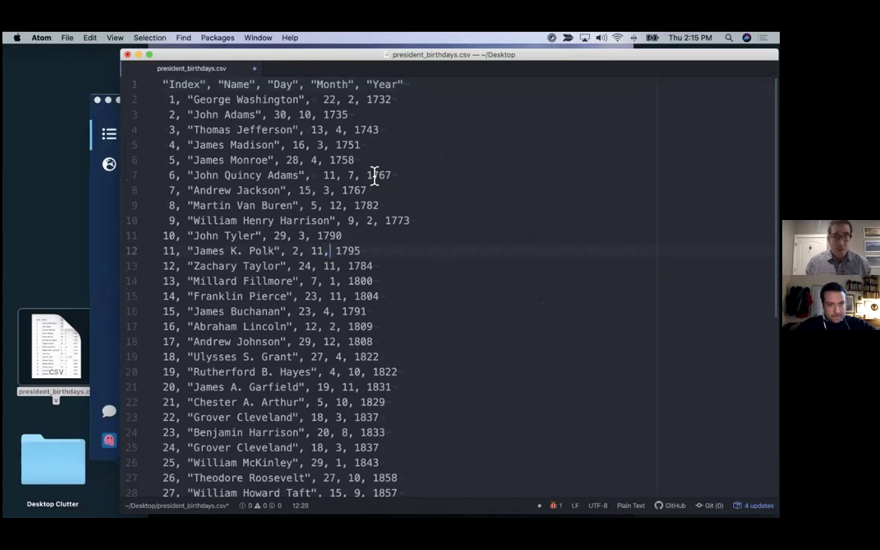
- Multi-select the comma-and-space separators throughout the president rows plus the one between the Index and Name headers, and replace them with plain commas
double_click(178, 100)
type(",")
key("shift+Right")
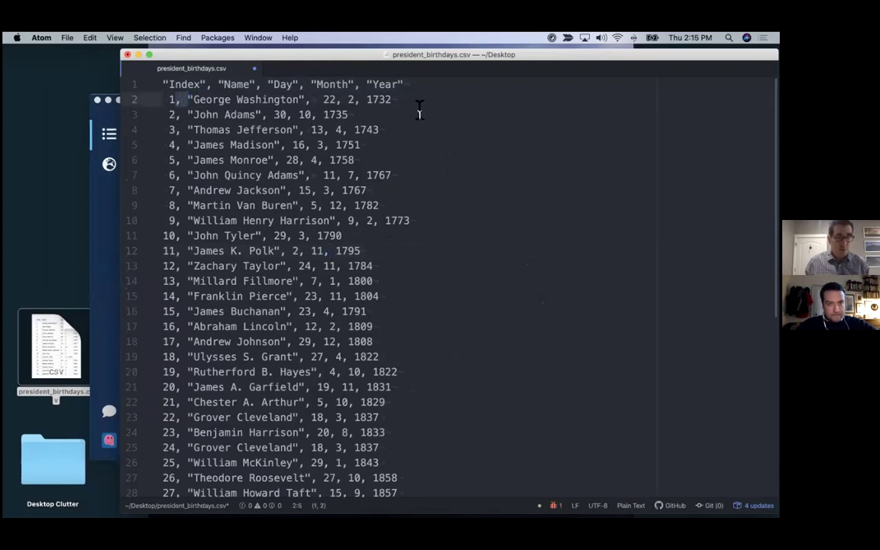
key("super+d")
key("super+d")
key("super+d")
key("super+d")
key("super+d")
key("super+d")
key("super+d")
key("super+d")
key("super+d")
key("super+d")
key("super+d")
key("super+d")
key("super+d")
key("super+d")
key("super+d")
key("super+d")
key("super+d")
key("super+d")
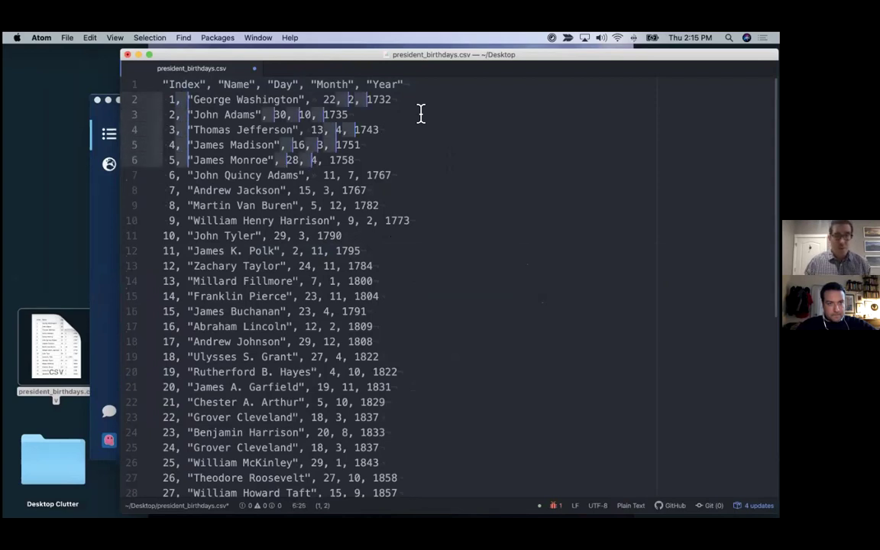
key("super+d")
key("super+d")
key("super+d")
key("super+d")
key("super+d")
key("super+d")
key("super+d")
key("super+d")
key("super+d")
key("super+d")
key("super+d")
key("super+d")
key("super+d")
key("super+d")
key("super+d")
key("super+d")
key("super+d")
key("super+d")
key("super+d")
key("super+d")
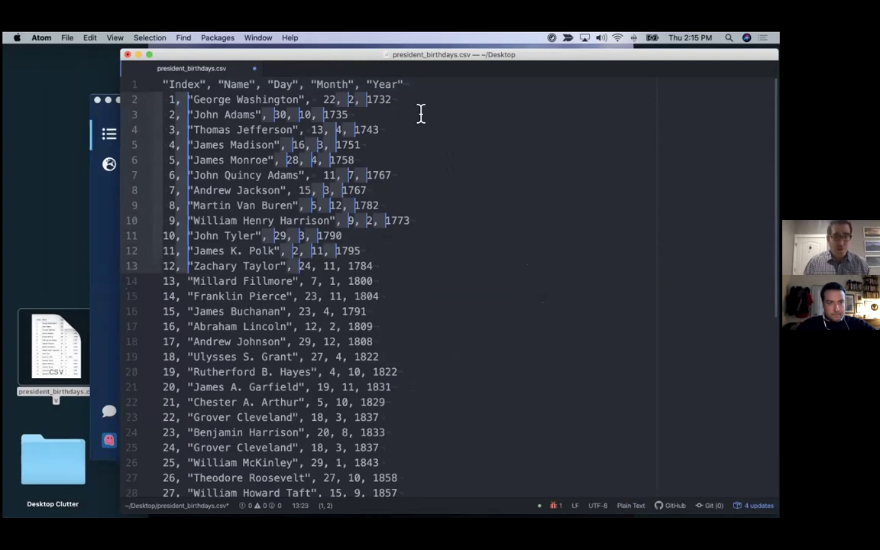
key("super+d")
key("super+d")
key("super+d")
key("super+d")
key("super+d")
key("super+d")
key("super+d")
key("super+d")
key("super+d")
key("super+d")
key("super+d")
key("super+d")
key("super+d")
key("super+d")
key("super+d")
key("super+d")
key("super+d")
key("super+d")
key("super+d")
key("super+d")
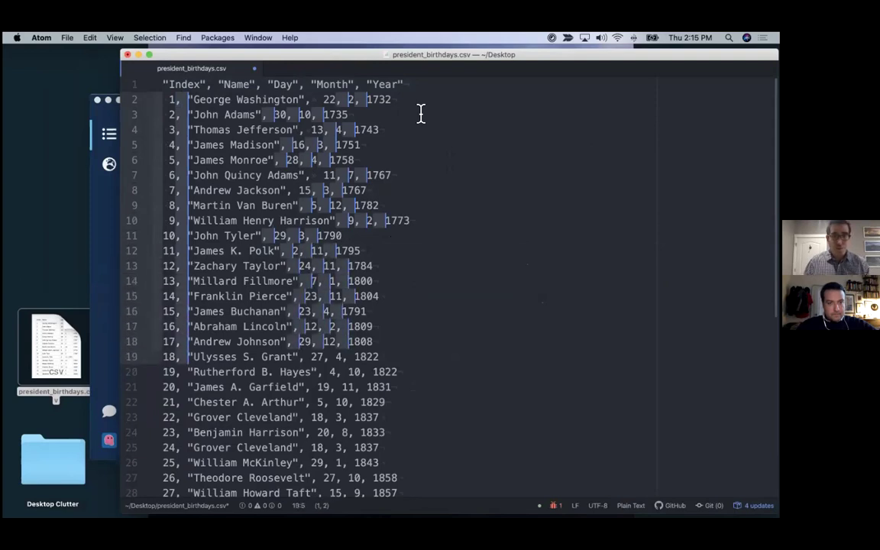
key("super+d")
key("super+d")
key("super+d")
key("super+d")
key("super+d")
key("super+d")
key("super+d")
key("super+d")
key("super+d")
key("super+d")
key("super+d")
key("super+d")
key("super+d")
key("super+d")
key("super+d")
key("super+d")
key("super+d")
key("super+d")
key("super+d")
key("super+d")
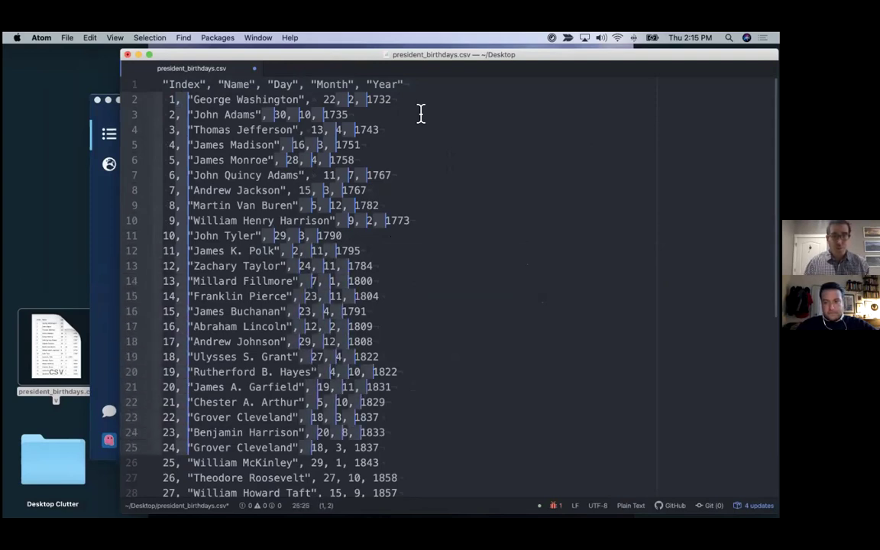
key("super+d")
key("super+d")
key("super+d")
key("super+d")
key("super+d")
key("super+d")
key("super+d")
key("super+d")
key("super+d")
key("super+d")
key("super+d")
key("super+d")
key("super+d")
key("super+d")
key("super+d")
key("super+d")
key("super+d")
key("super+d")
key("super+d")
key("super+d")
key("super+d")
key("super+d")
key("super+d")
key("super+d")
key("super+d")
key("super+d")
key("super+d")
key("super+d")
key("super+d")
key("super+d")
key("super+d")
key("super+d")
key("super+d")
key("super+d")
key("super+d")
key("super+d")
key("super+d")
key("super+d")
key("super+d")
key("super+d")
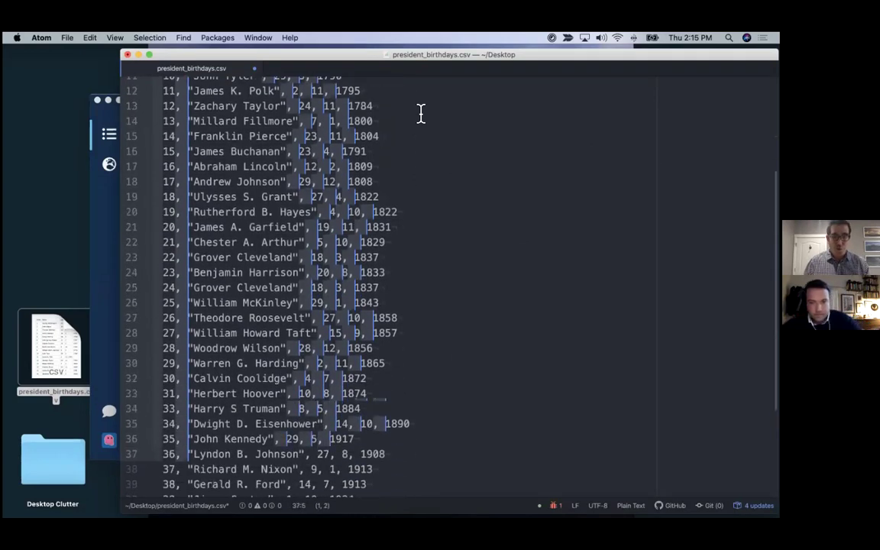
key("super+d")
key("super+d")
key("super+d")
key("super+d")
key("super+d")
key("super+d")
key("super+d")
key("super+d")
key("super+d")
key("super+d")
key("super+d")
key("super+d")
key("super+d")
key("super+d")
key("super+d")
key("super+d")
key("super+d")
key("super+d")
key("super+d")
key("super+d")
key("super+d")
key("super+d")
key("super+d")
key("super+d")
key("super+d")
key("super+d")
key("super+d")
key("super+d")
key("super+d")
key("super+d")
key("super+d")
key("super+d")
key("super+d")
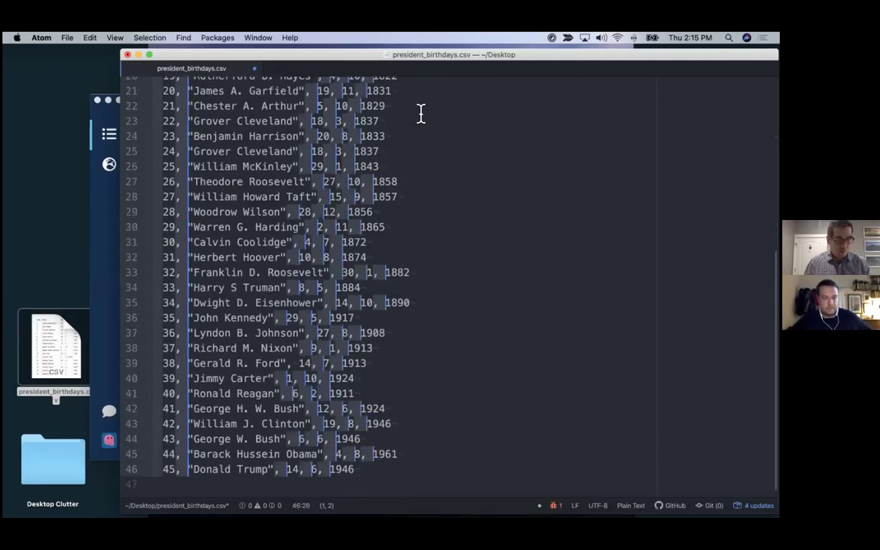
key("super+d")
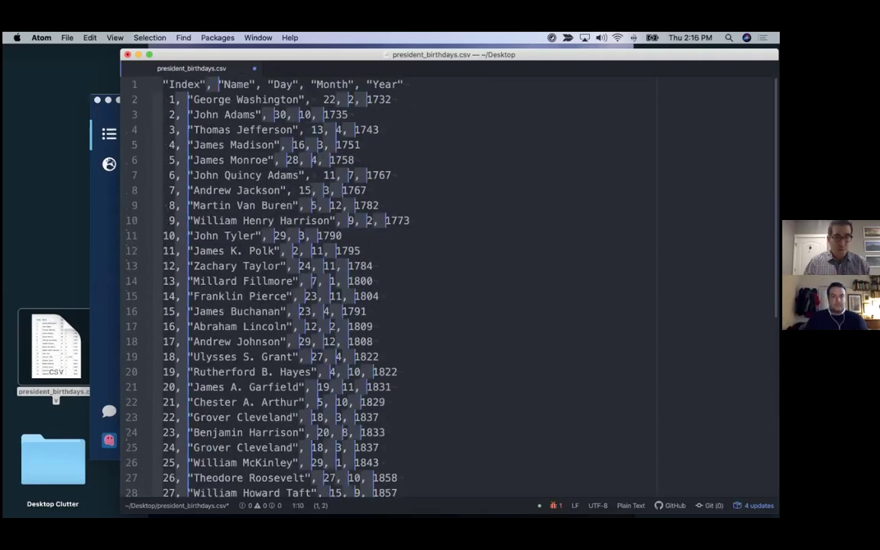
key("BackSpace")
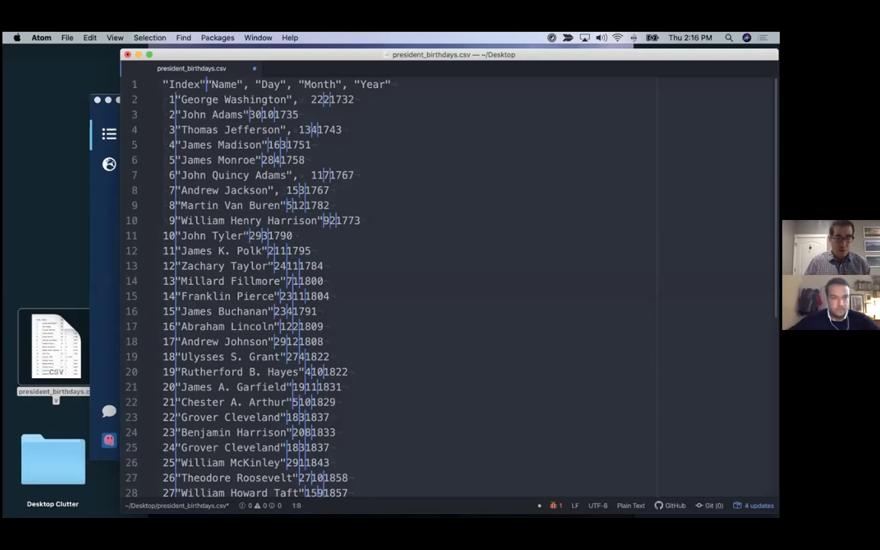
type(",")
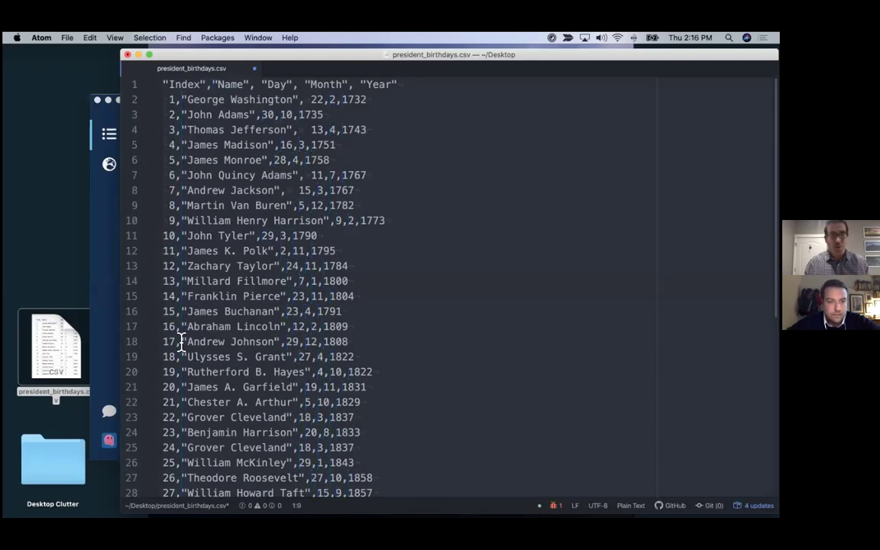
- Check the cleaned rows to the end of president_birthdays.csv, save the file and minimize the Atom window
left_click_drag(181, 342, 187, 341)
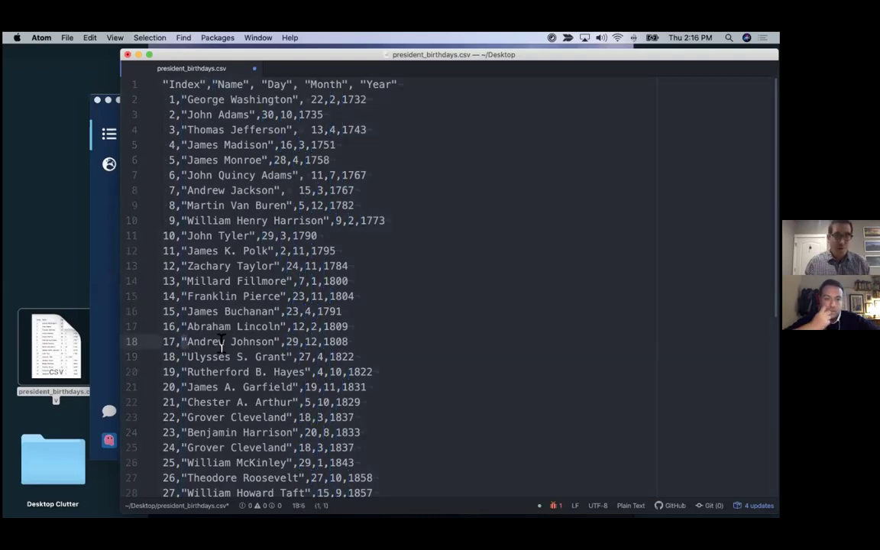
left_click(371, 329)
scroll(364, 340, "down", 4)
scroll(364, 340, "down", 5)
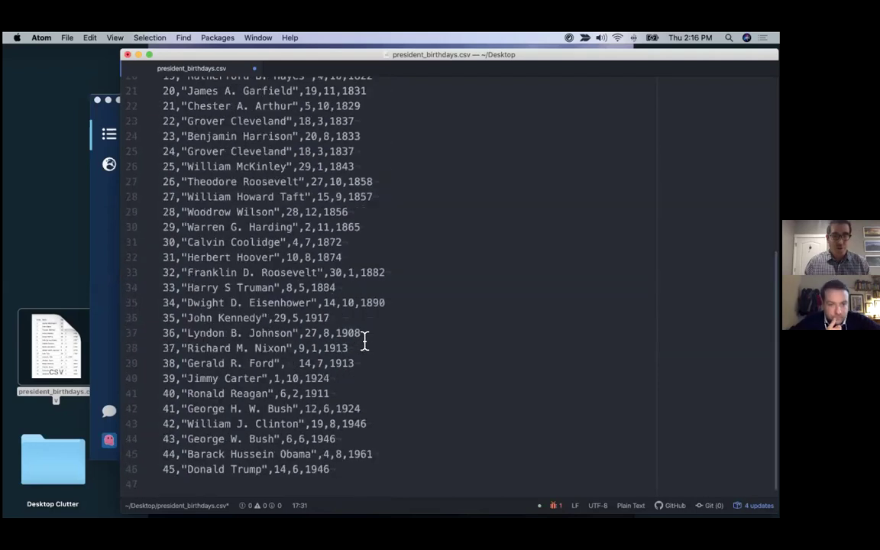
scroll(336, 241, "up", 10)
key("super+s")
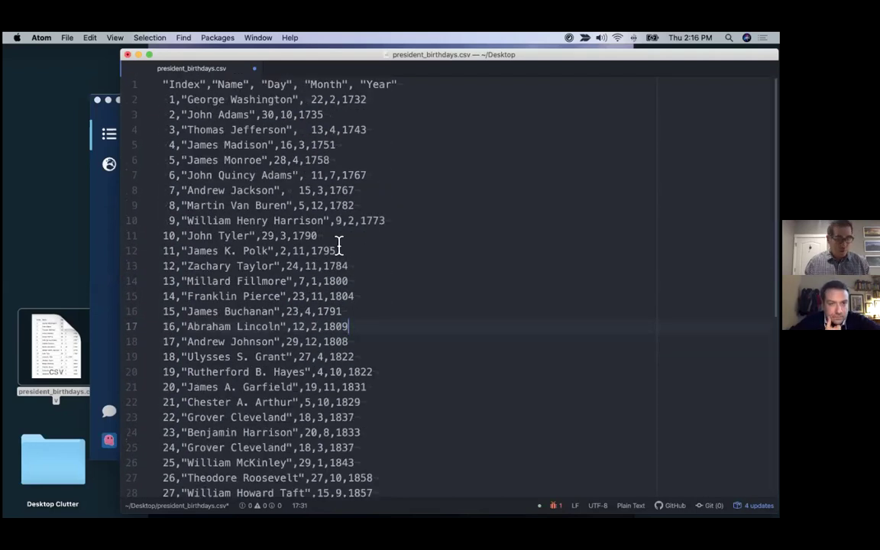
left_click(136, 55)
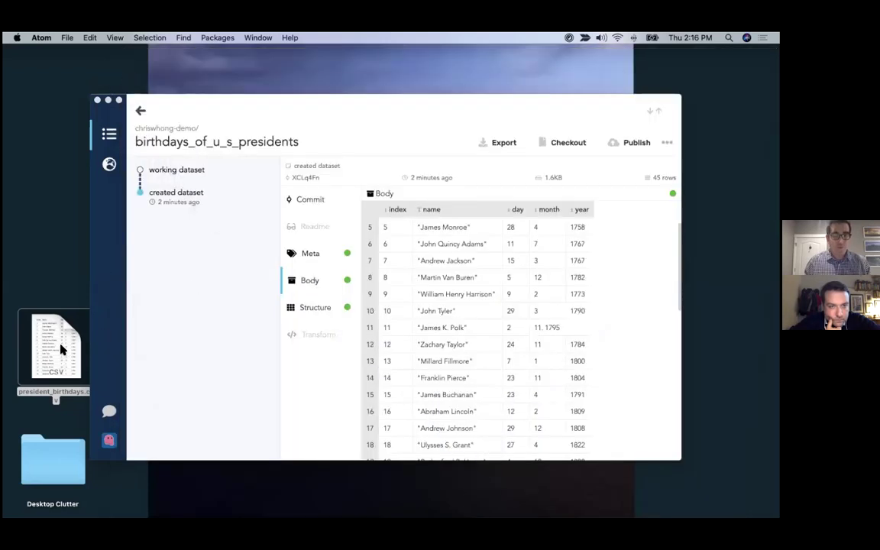
- Switch to Qri Desktop and replace the working dataset's body with the edited president_birthdays.csv from the desktop
left_click(53, 336)
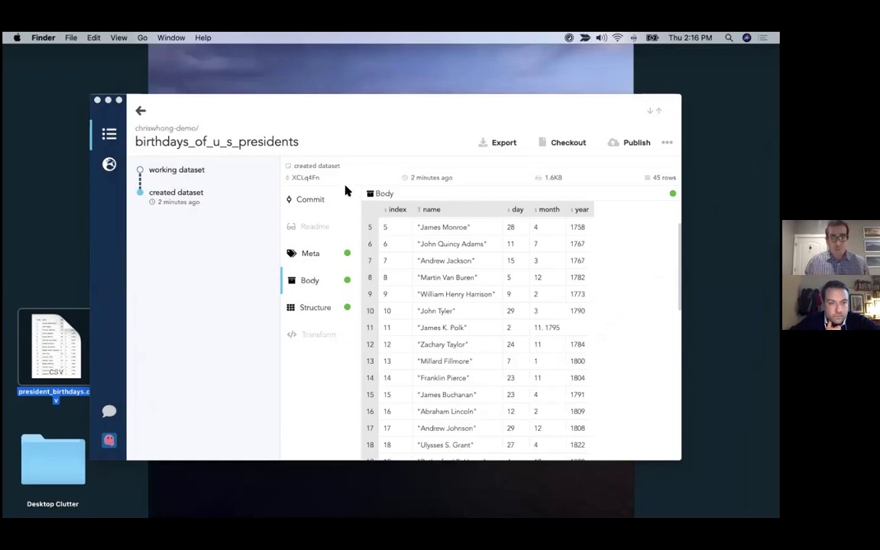
left_click(337, 114)
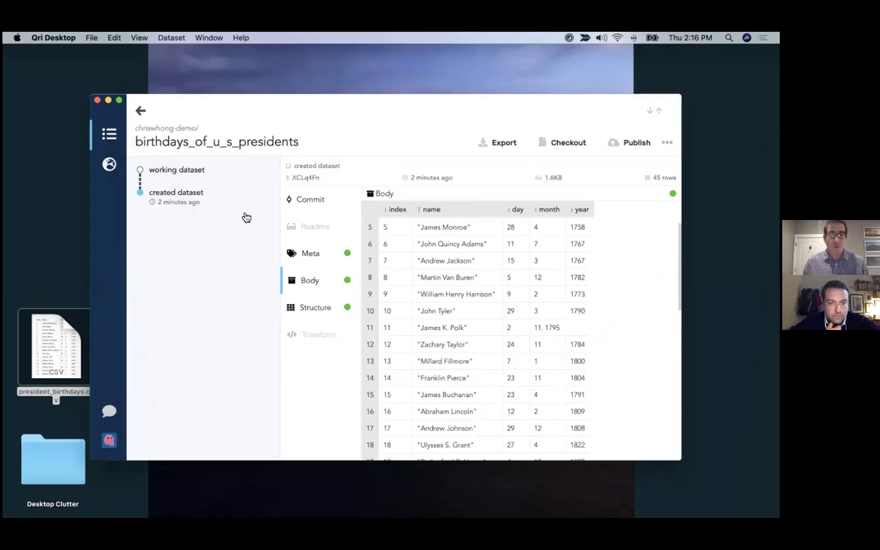
left_click(183, 171)
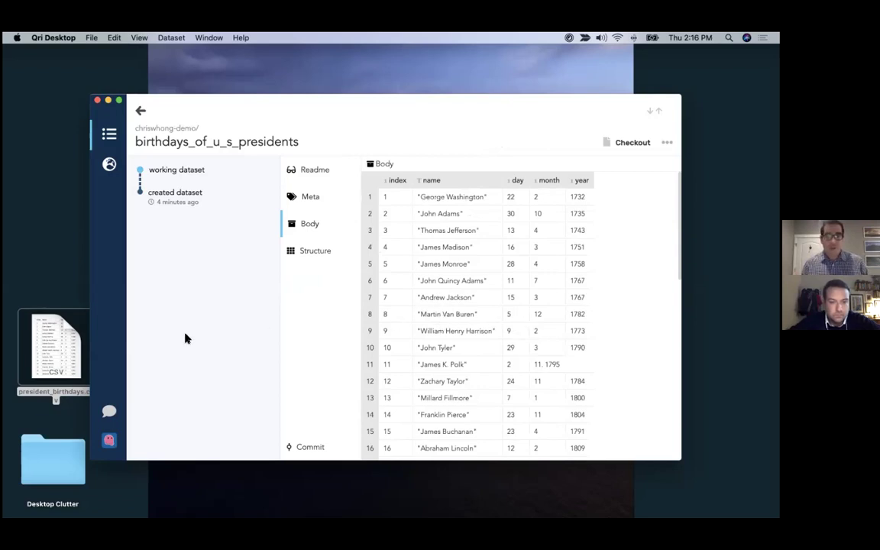
left_click_drag(64, 347, 457, 264)
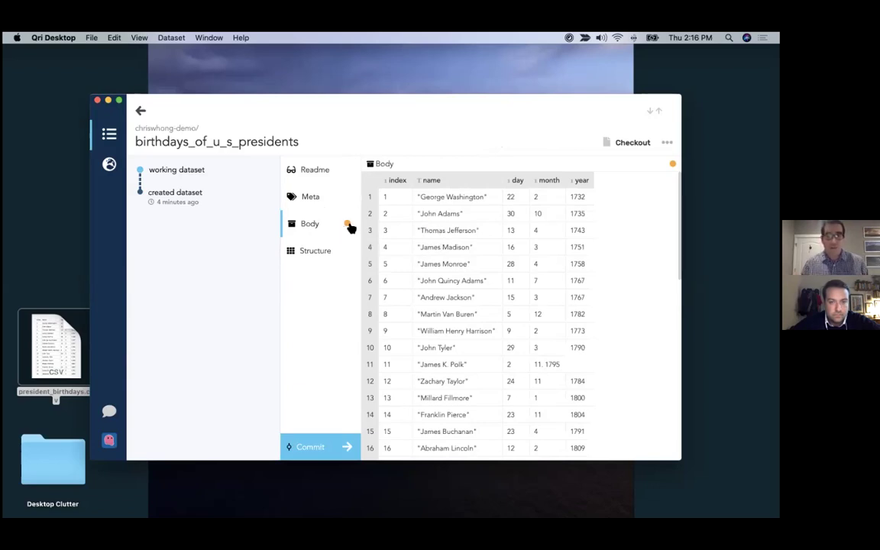
mouse_move(349, 227)
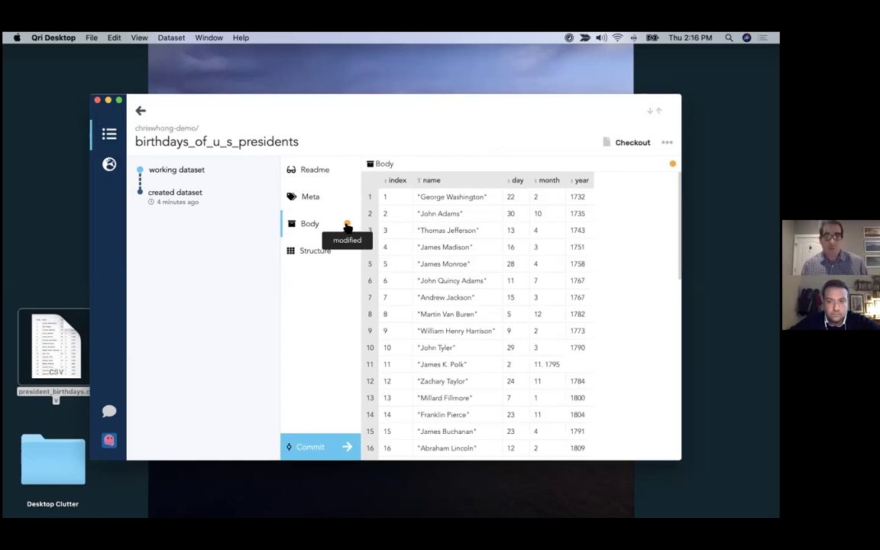
- Commit the body change with the title "cleaned up errant period that should have been a comma" and no message
left_click(330, 448)
left_click(404, 236)
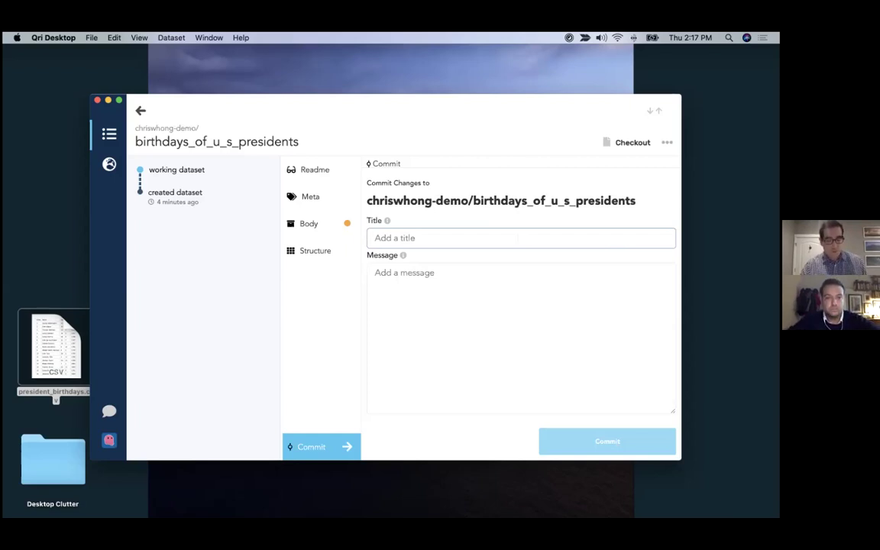
type("cleaned up")
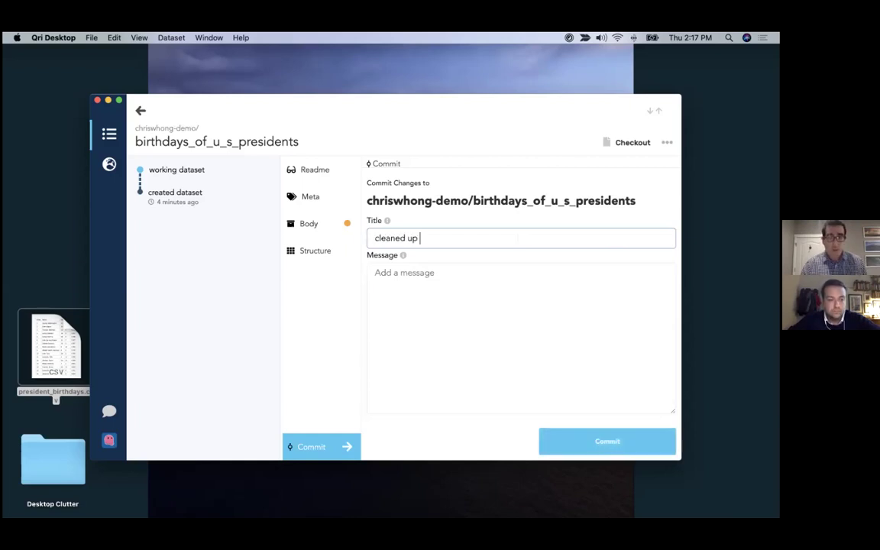
type(" errant ")
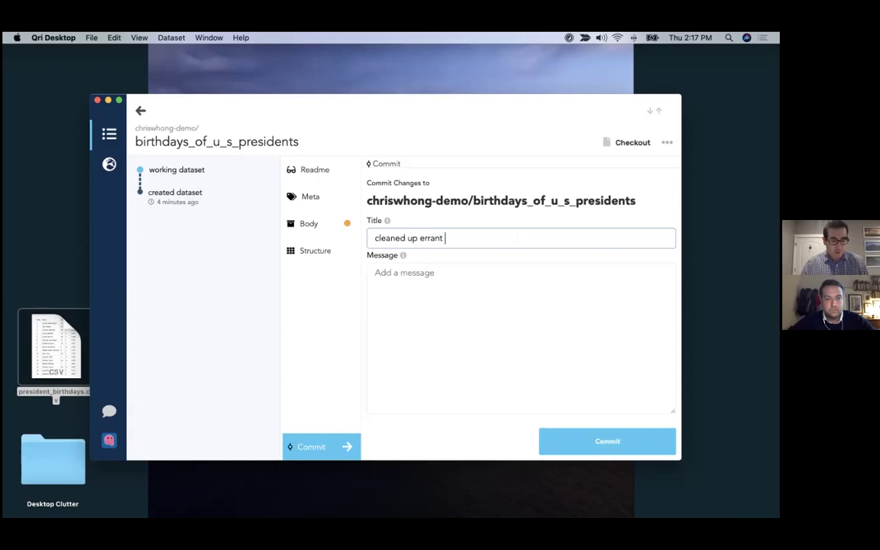
type("period that should have been a comma")
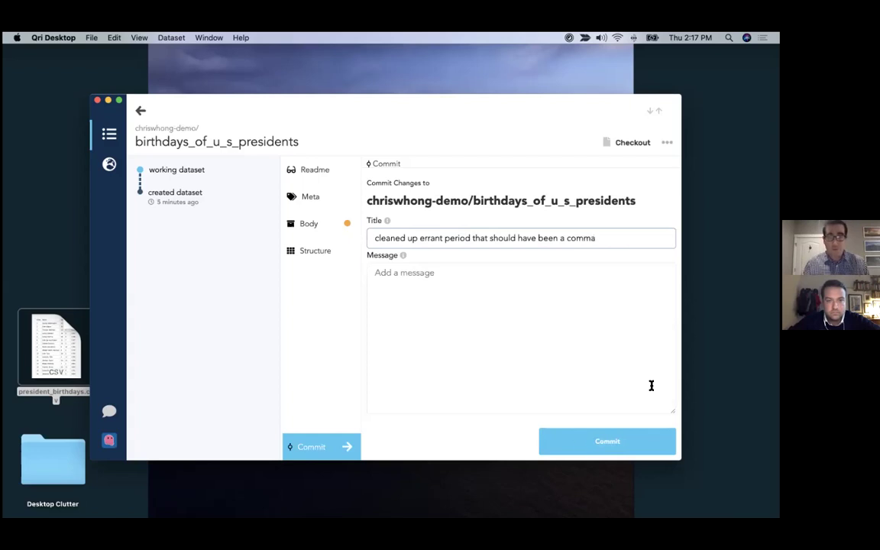
left_click(383, 275)
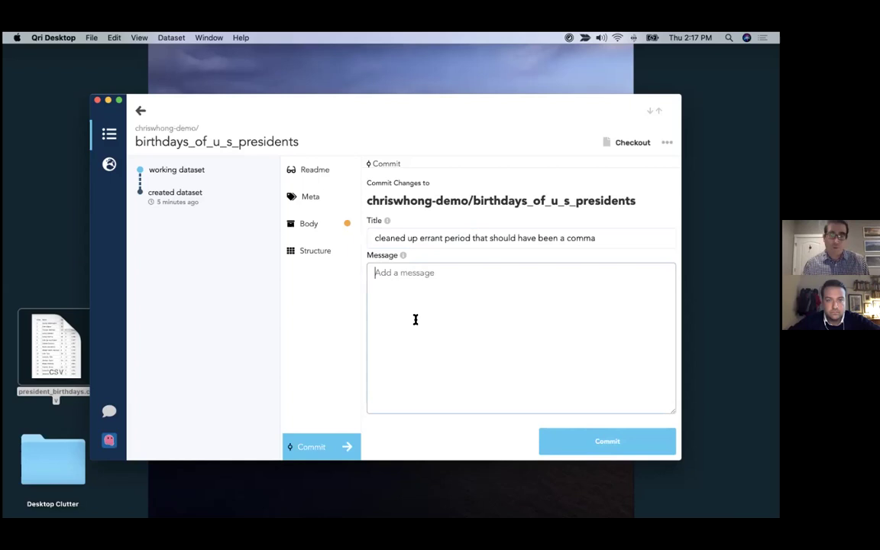
left_click(453, 238)
triple_click(454, 238)
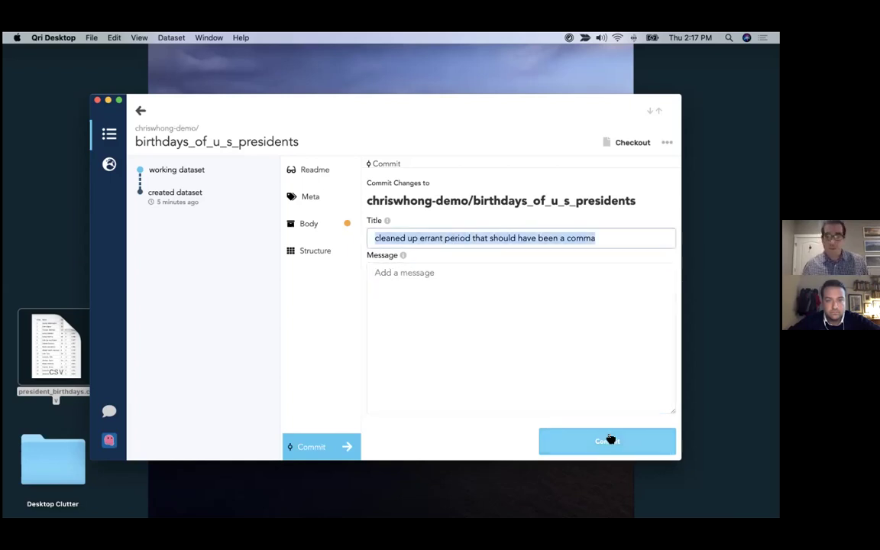
left_click(608, 441)
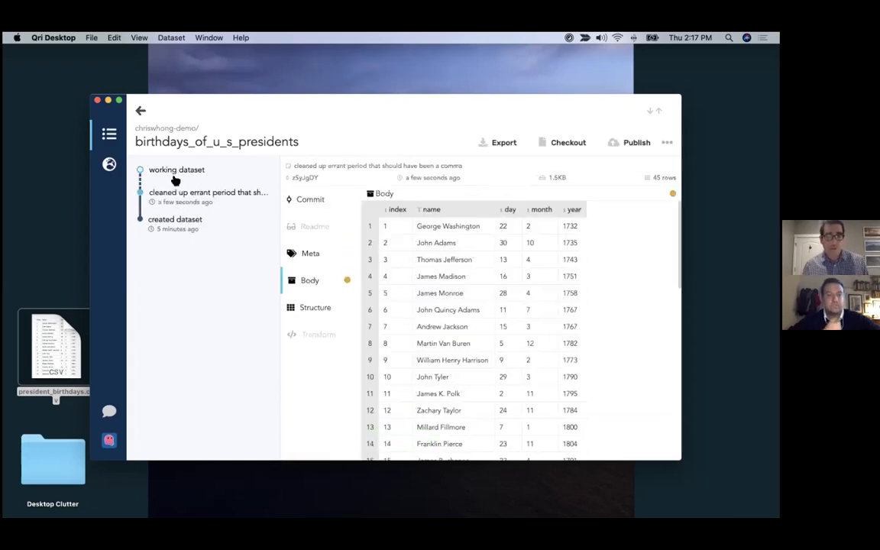
- Compare the Body rows of the original "created dataset" version with those of the new cleanup commit
mouse_move(177, 233)
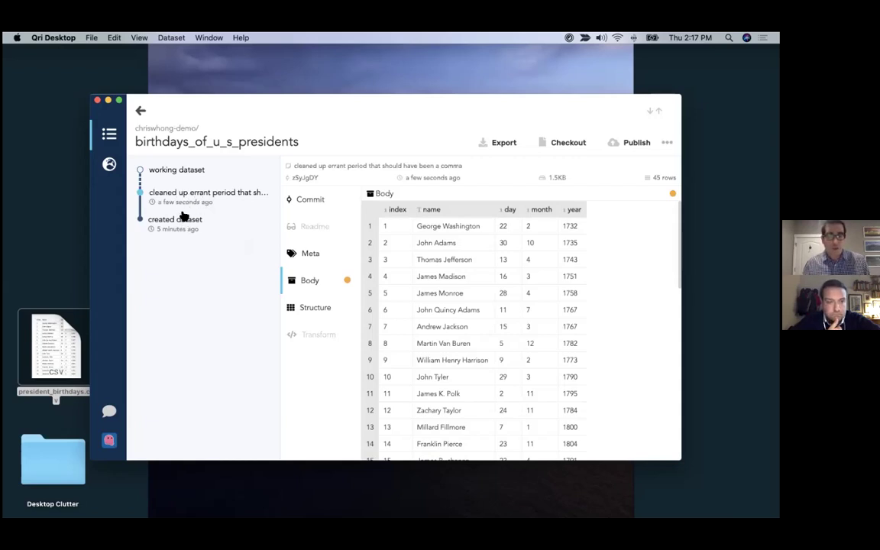
left_click(183, 221)
left_click(182, 195)
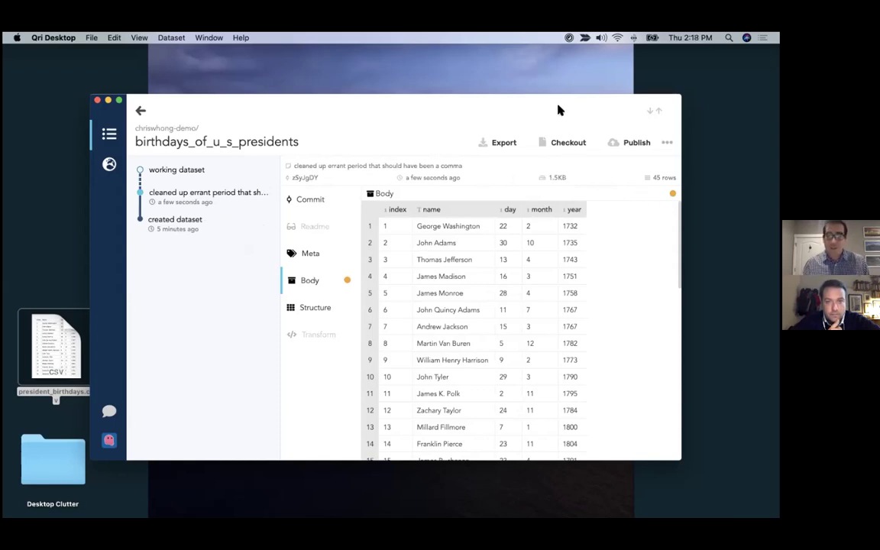
left_click(171, 226)
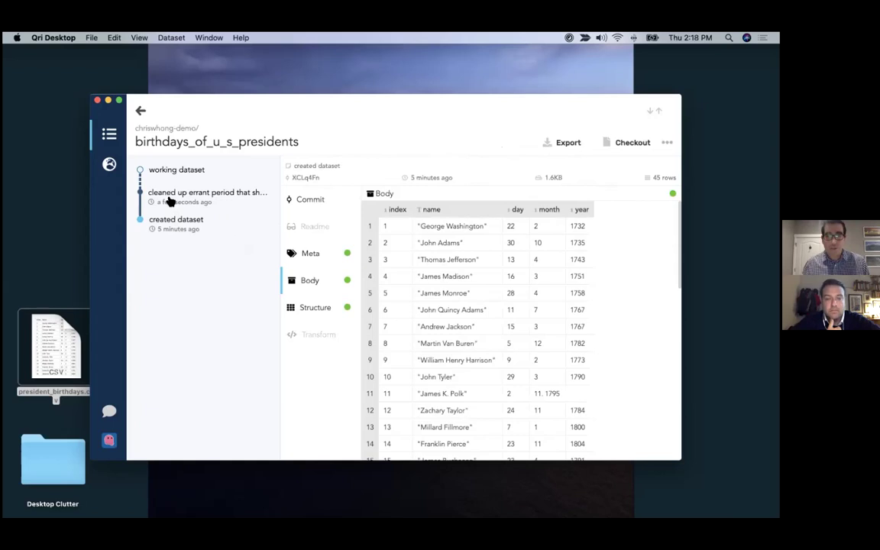
left_click(169, 199)
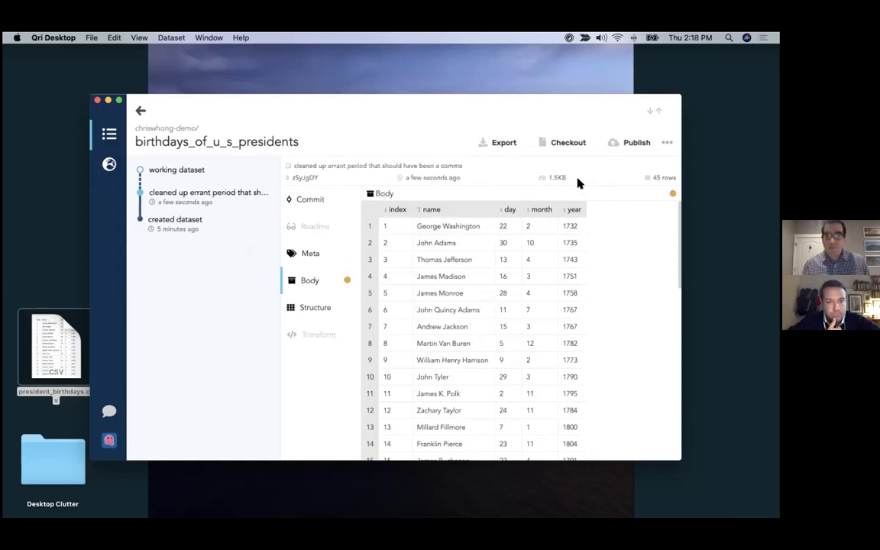
left_click(212, 219)
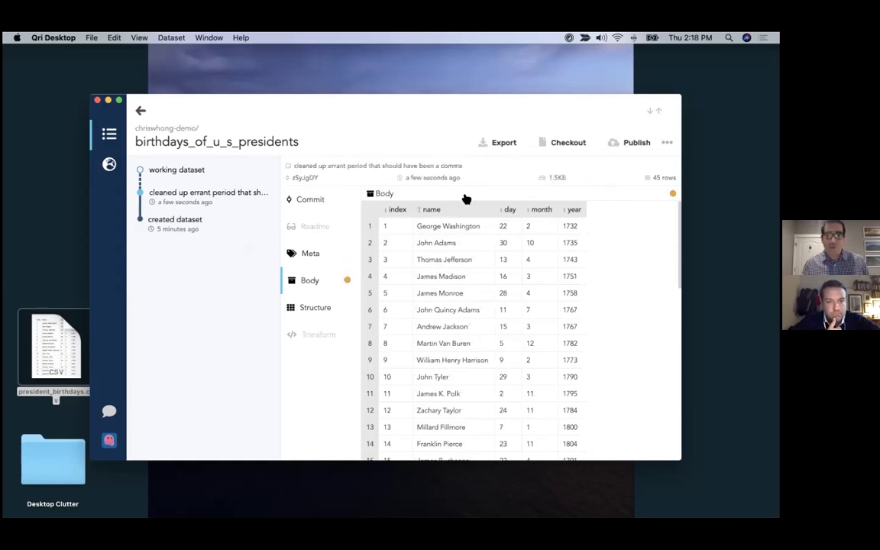
left_click(172, 201)
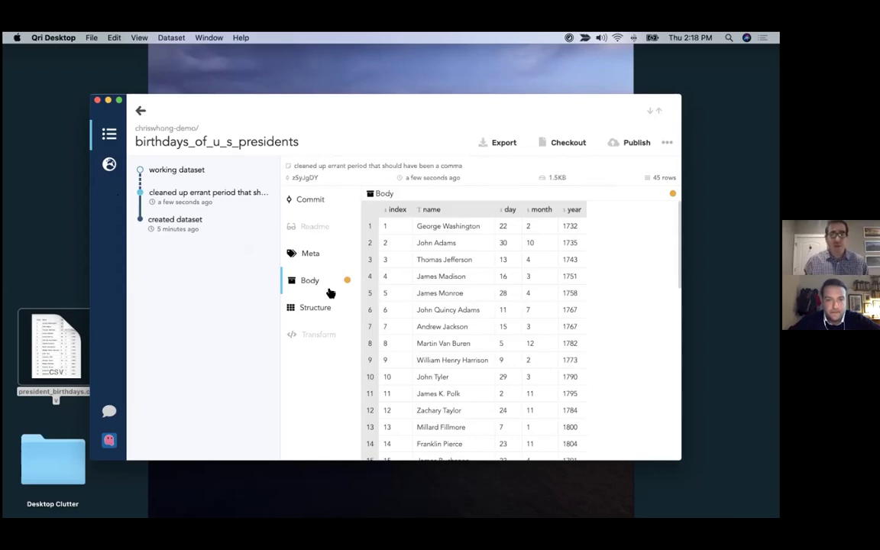
- Open the working dataset's Meta component and go to its empty description
left_click(177, 177)
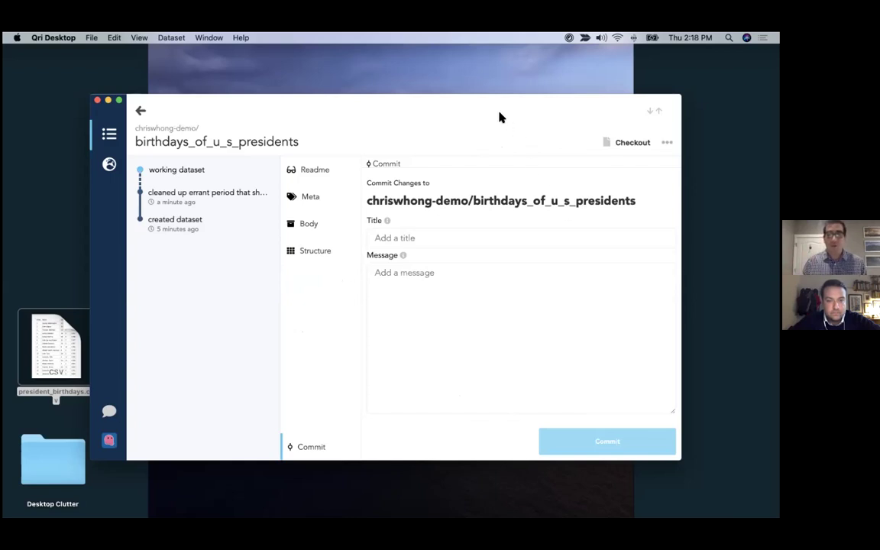
left_click(312, 199)
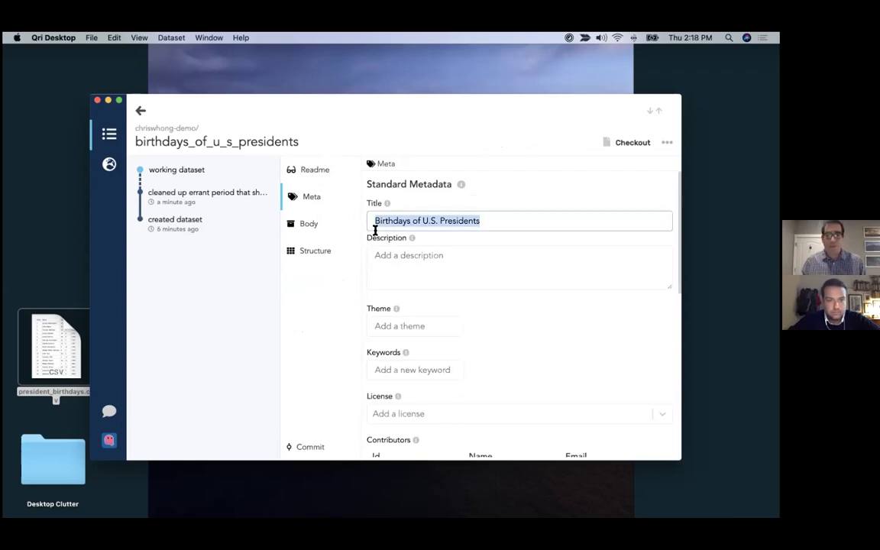
left_click(428, 260)
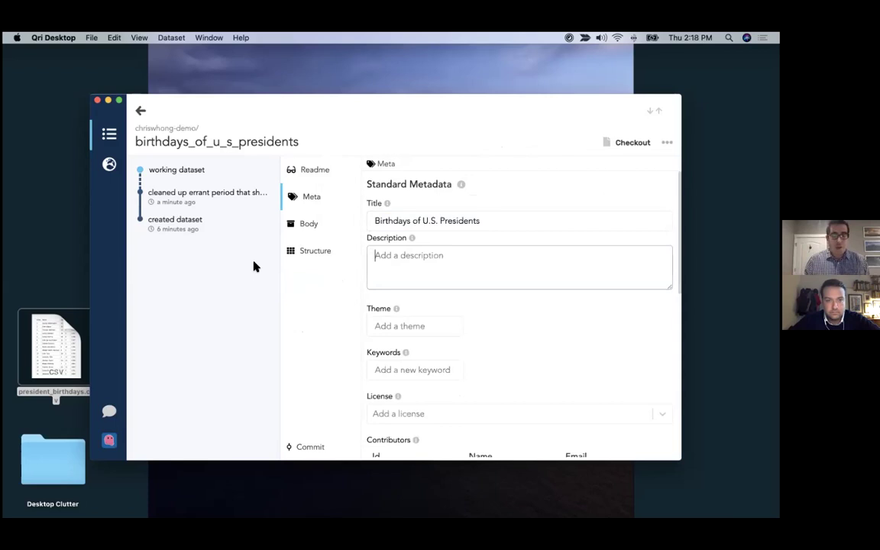
- Switch to Chrome and copy the web address of the PRESIDENTS dataset directory page
key("super+Tab")
key("super+Tab")
key("super+Tab")
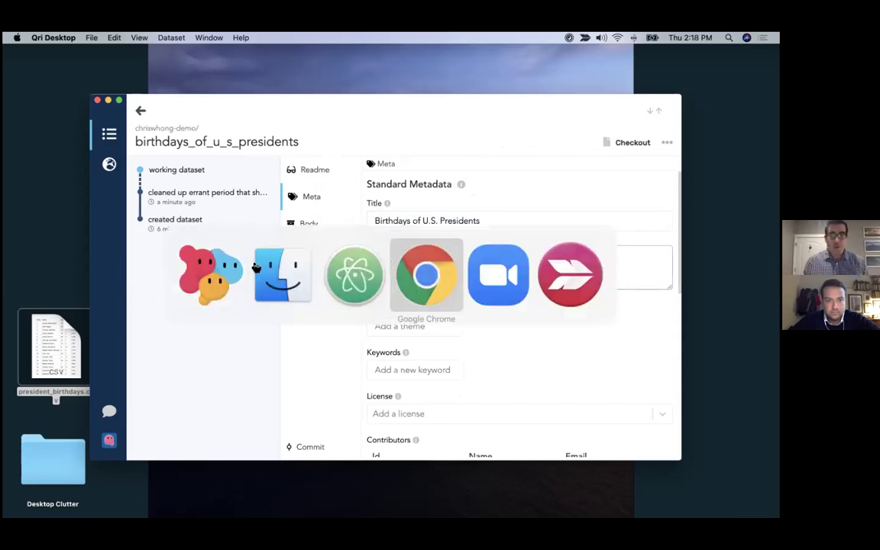
mouse_move(256, 267)
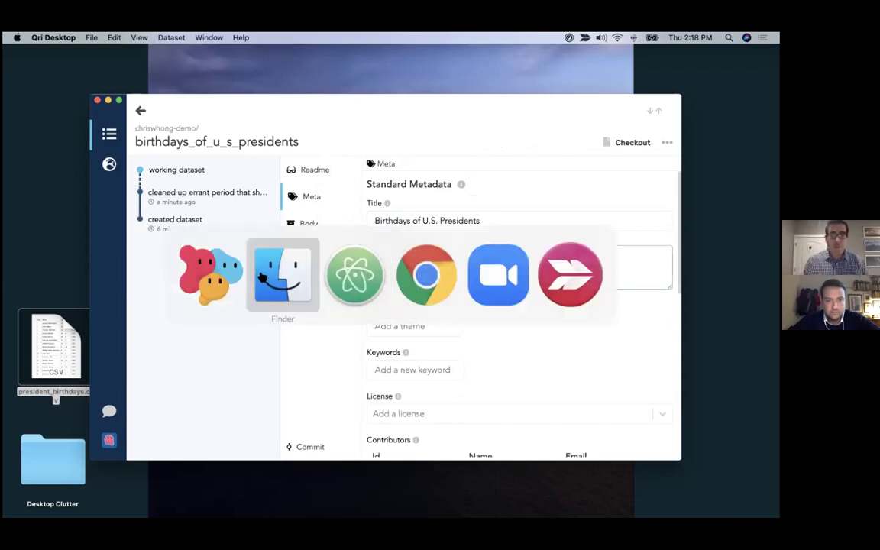
key("super+Tab")
key("super+Tab")
key("super+Tab")
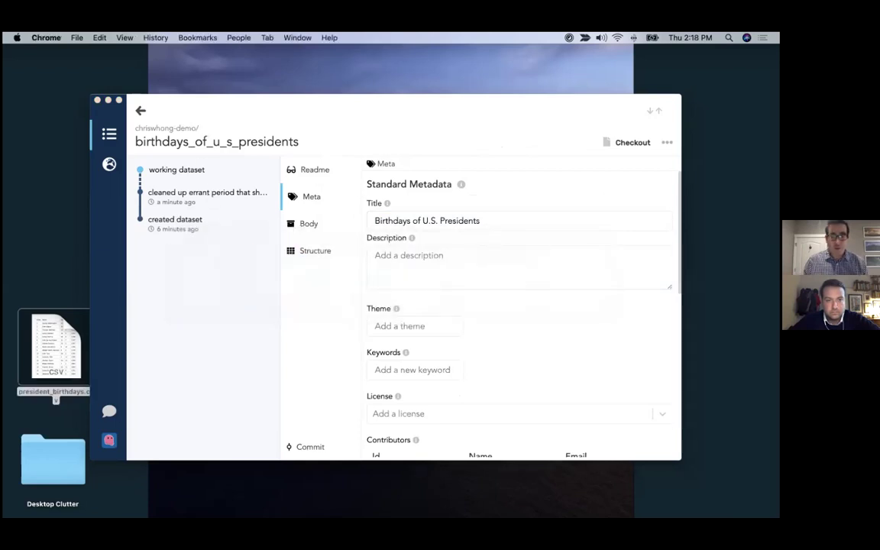
mouse_move(452, 504)
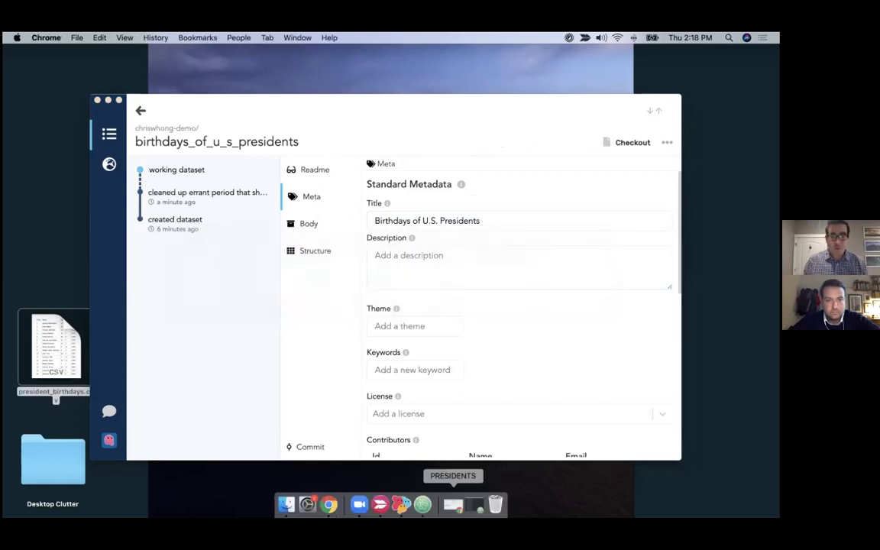
left_click(452, 504)
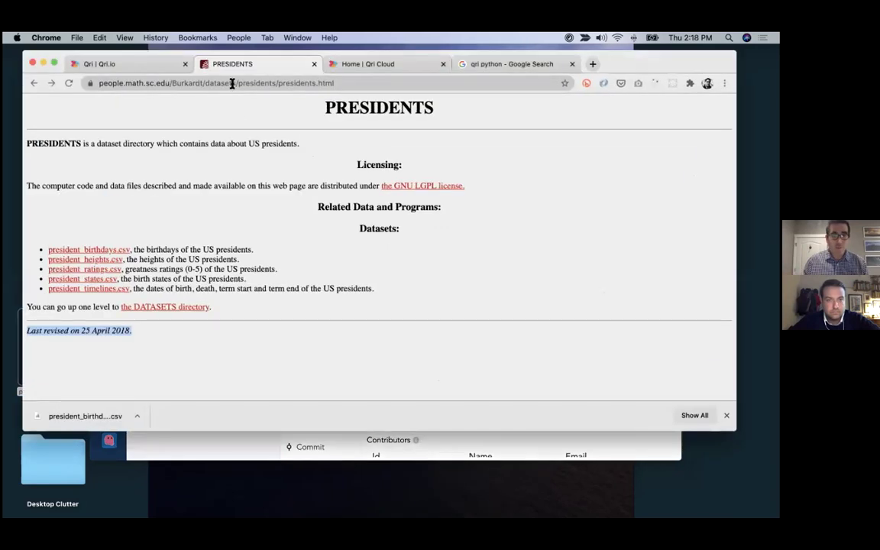
left_click(232, 83)
key("super+c")
left_click(130, 63)
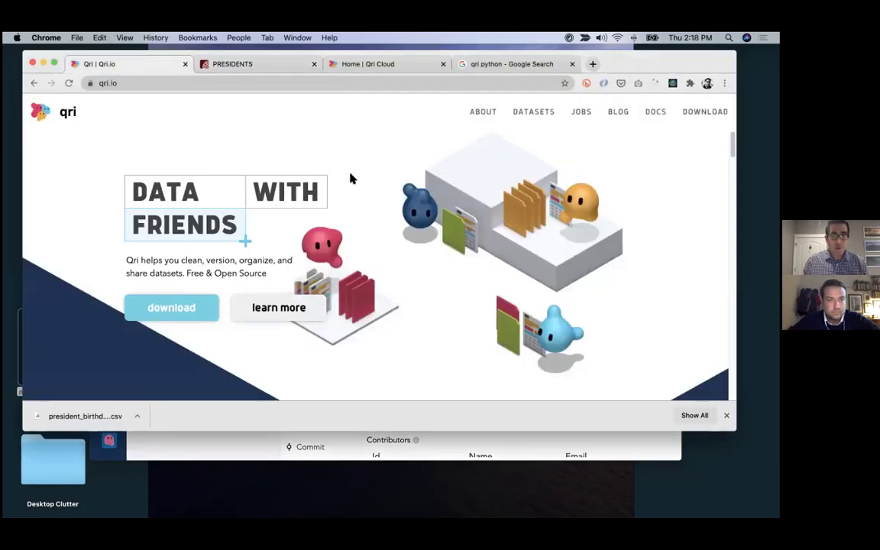
- Return to Qri Desktop and hide the other applications' windows
key("super+Tab")
key("super+Tab")
key("Tab")
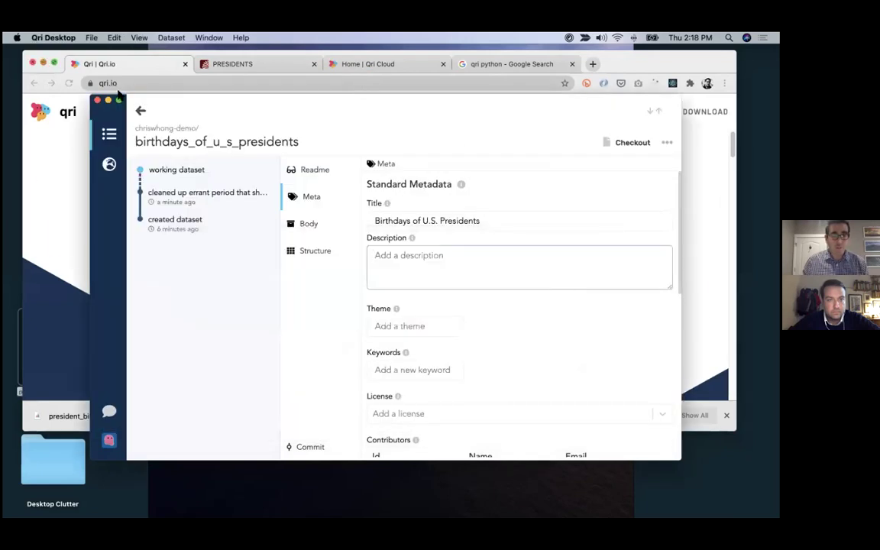
key("super+alt+h")
- Set the description to "A dataset of U.S. president birth dates, originally downloaded from" followed by the copied page address
left_click(382, 260)
type("A da")
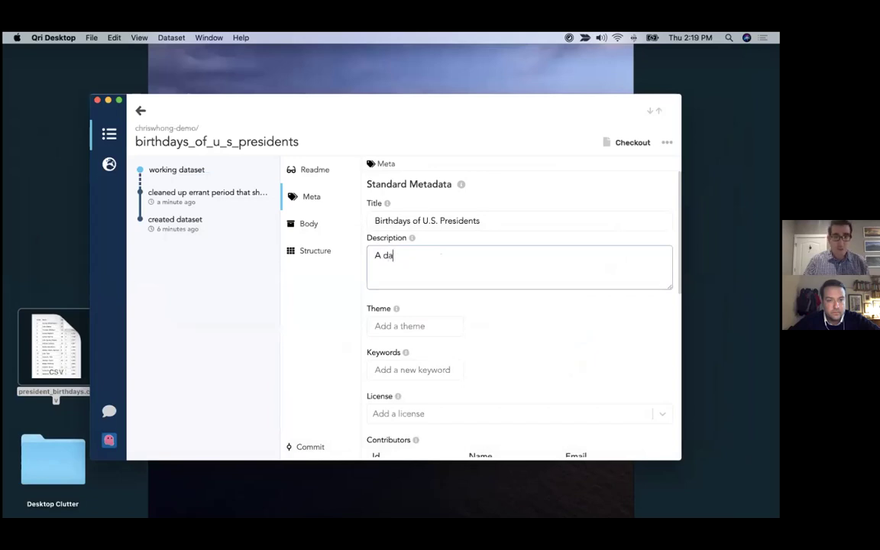
type("taset of U.S.")
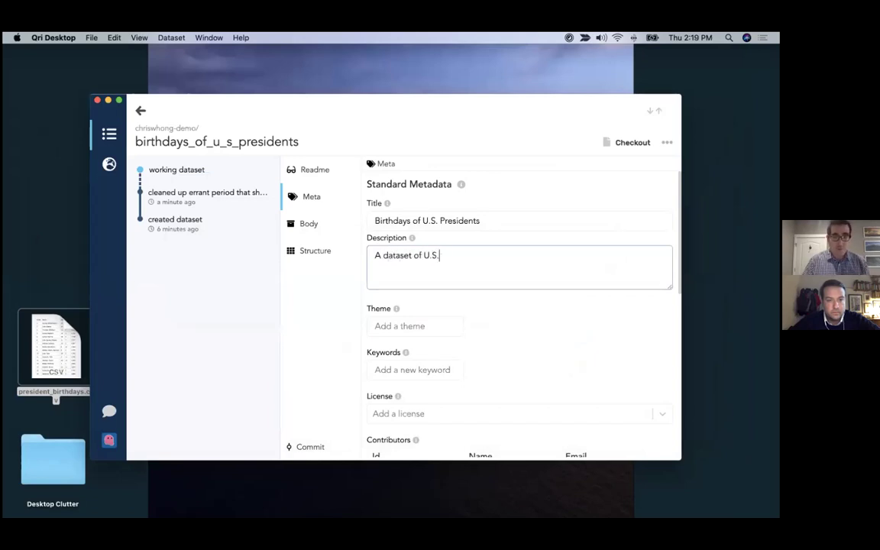
type(" president birth days")
key("BackSpace")
key("BackSpace")
type("tes, originally ")
type("from")
key("BackSpace")
key("BackSpace")
key("BackSpace")
key("BackSpace")
type("downloaded from")
key("super+v")
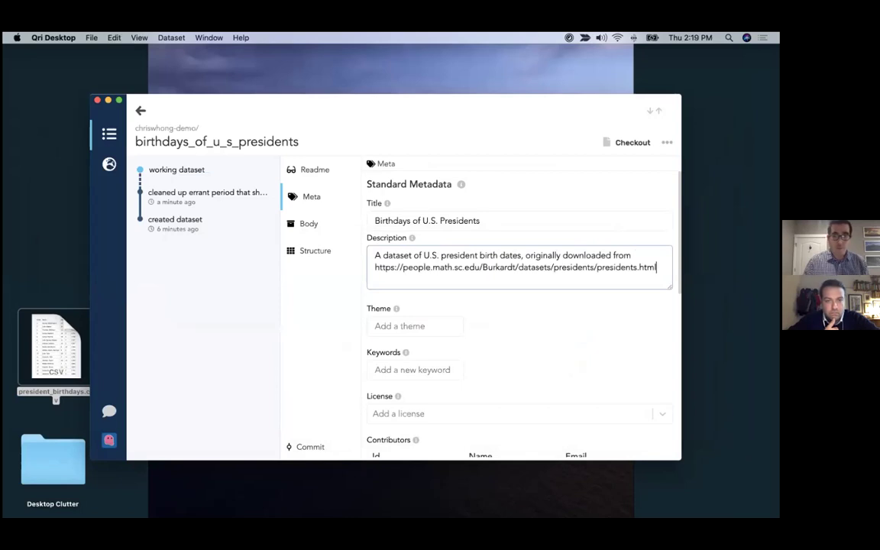
- Add the theme "us politics" to the dataset's metadata
scroll(456, 304, "down", 1)
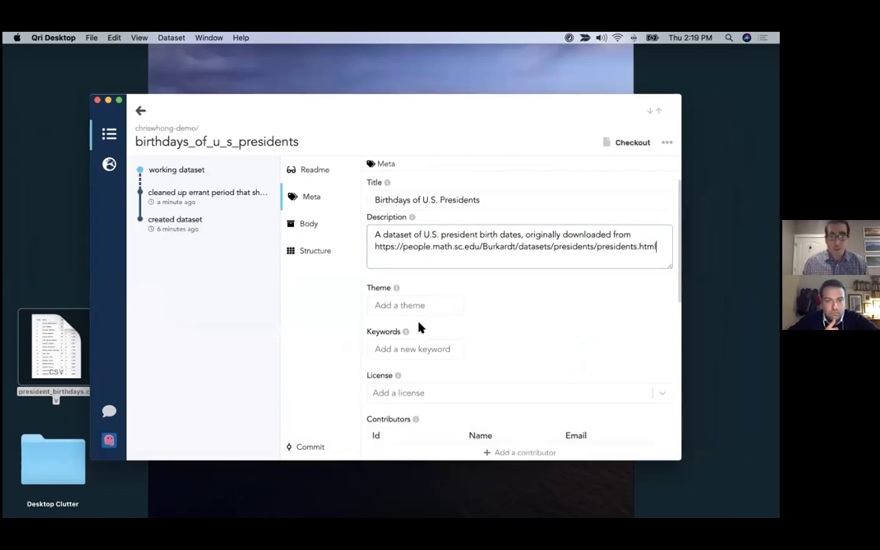
left_click(416, 344)
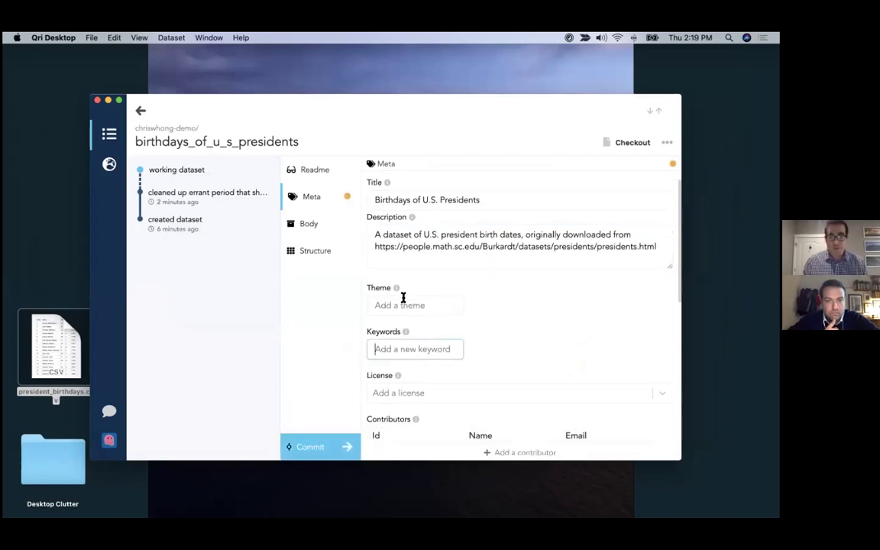
left_click(409, 304)
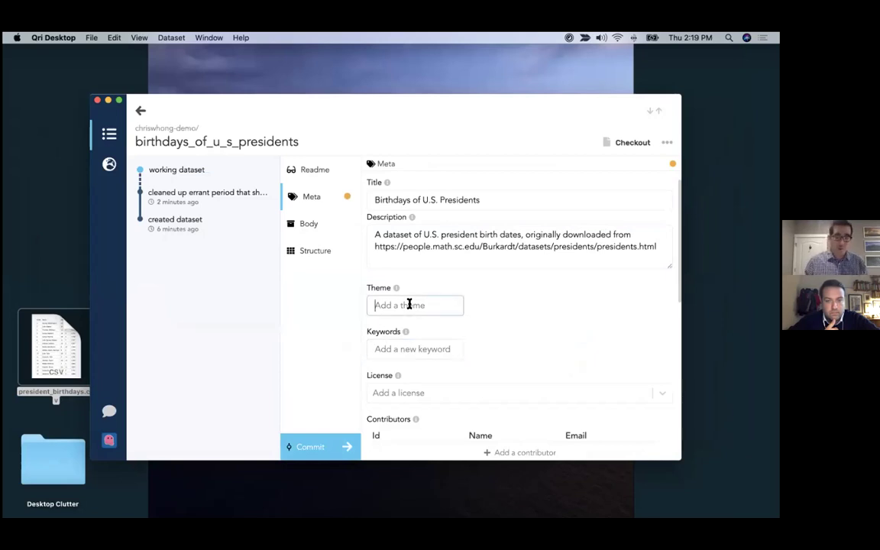
type("us p")
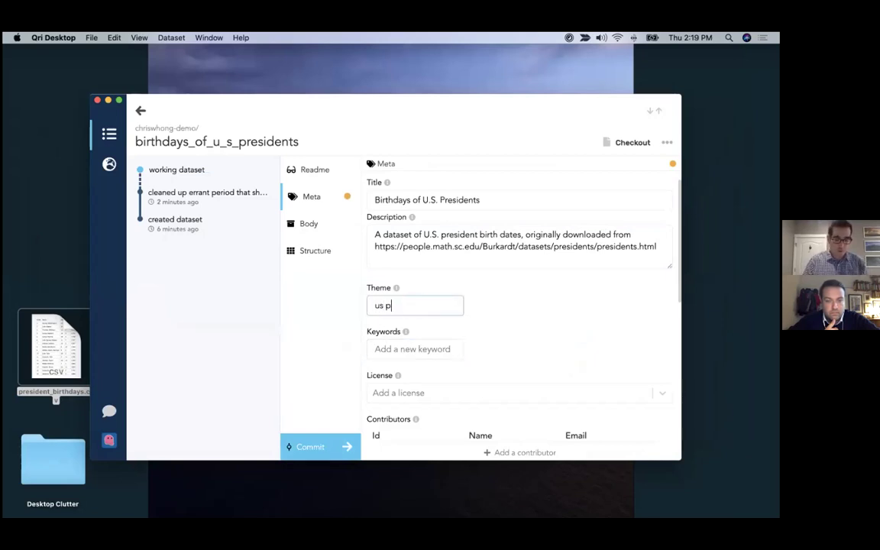
type("olitics")
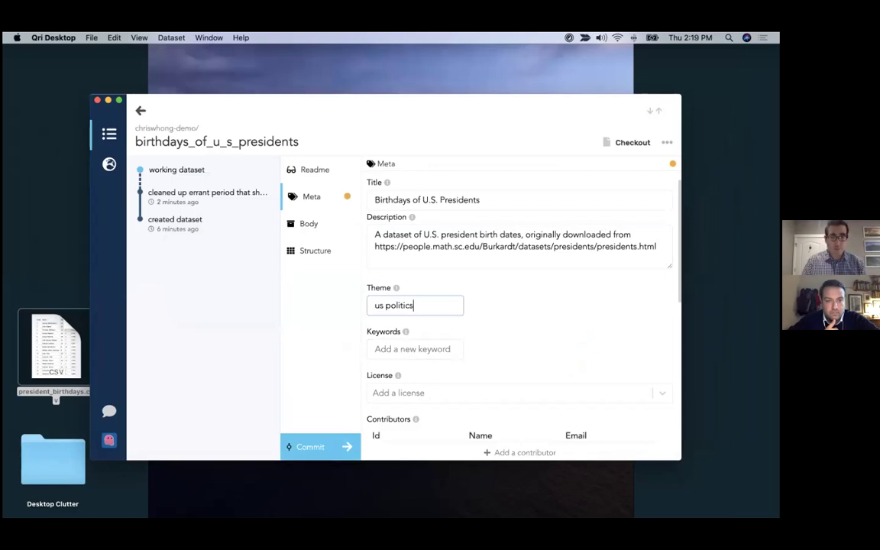
key("Tab")
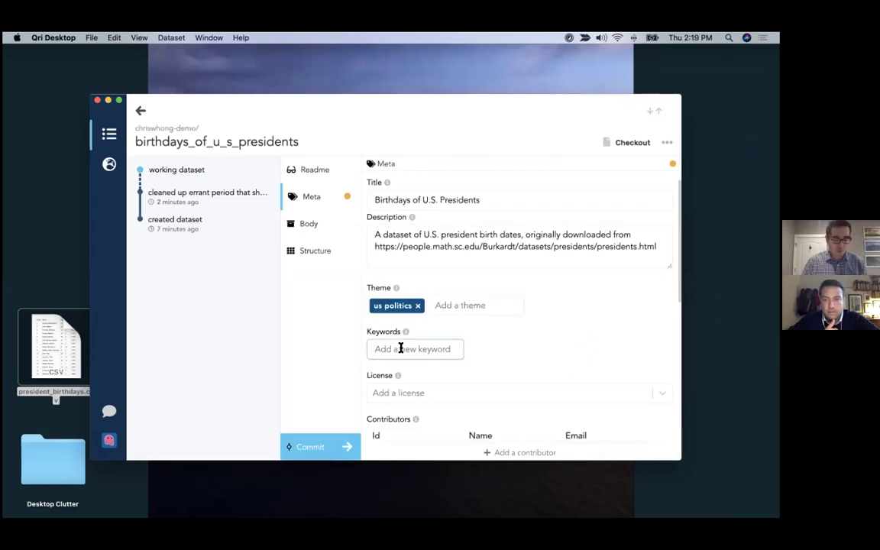
- Add the keyword "american presidents" to the dataset's metadata
type("president")
key("BackSpace")
key("BackSpace")
key("BackSpace")
key("BackSpace")
key("BackSpace")
key("BackSpace")
key("BackSpace")
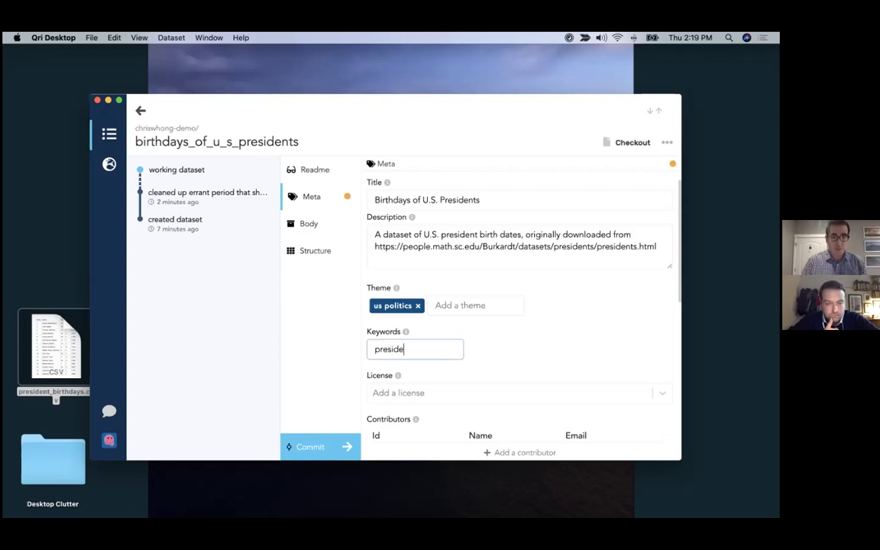
key("BackSpace")
key("BackSpace")
type("american ")
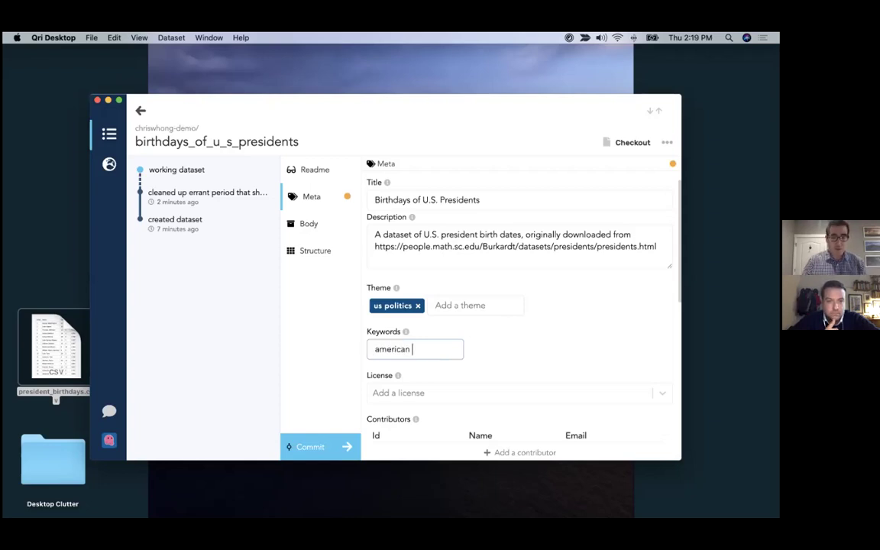
type("presidents")
key("Tab")
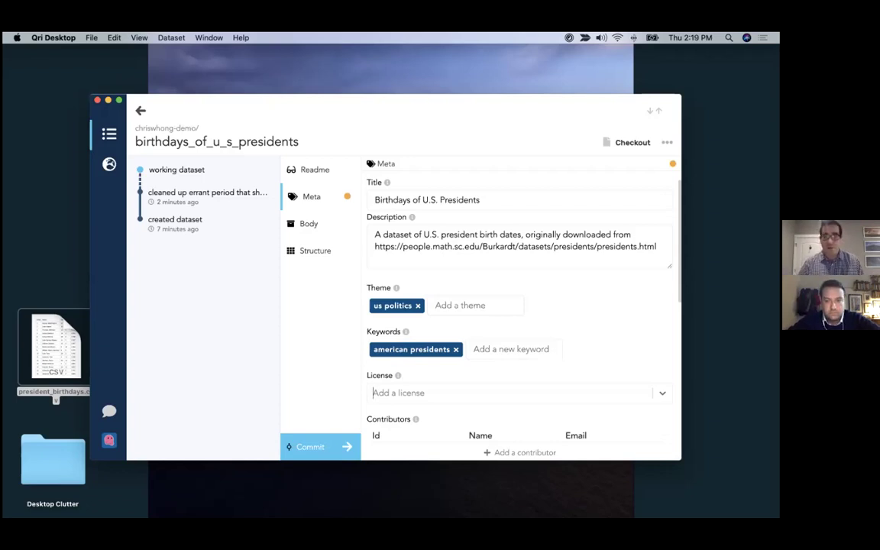
left_click(397, 392)
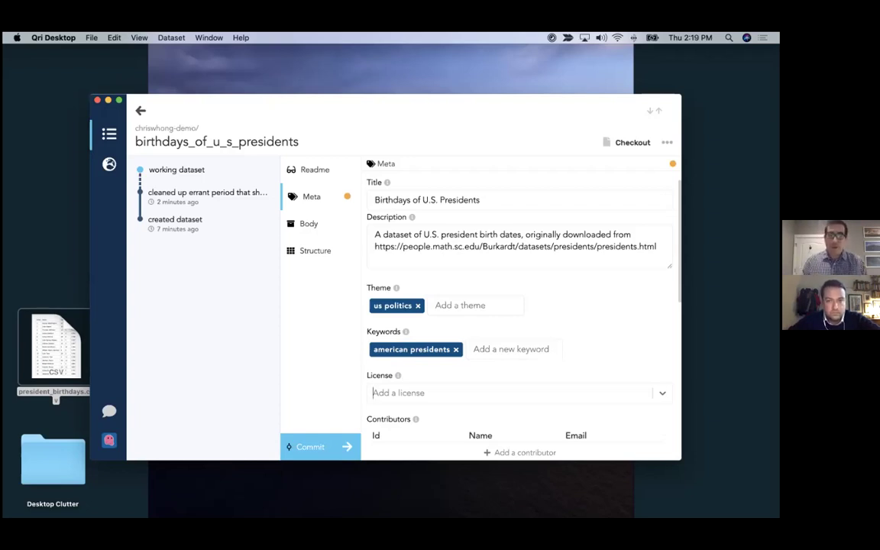
- Set the Home URL in the metadata to the copied address of the presidents dataset page
scroll(447, 359, "down", 2)
scroll(447, 363, "down", 3)
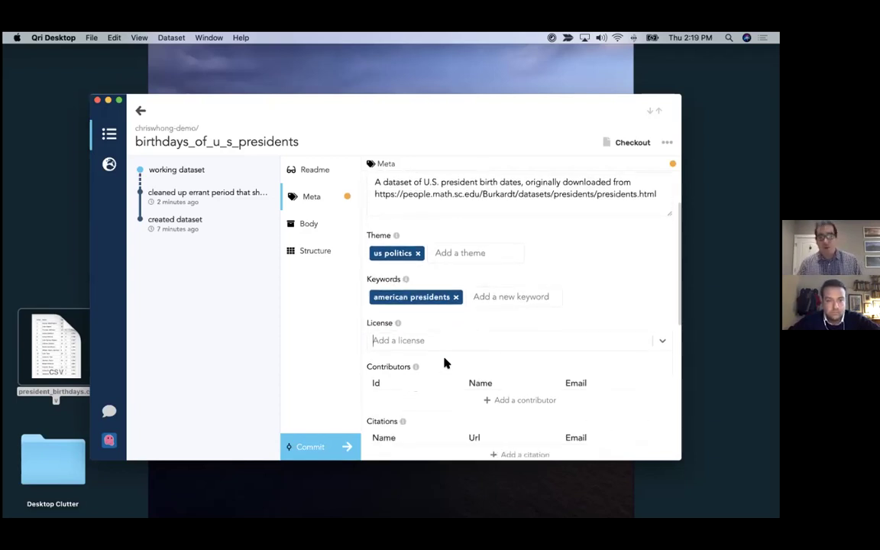
scroll(446, 361, "down", 10)
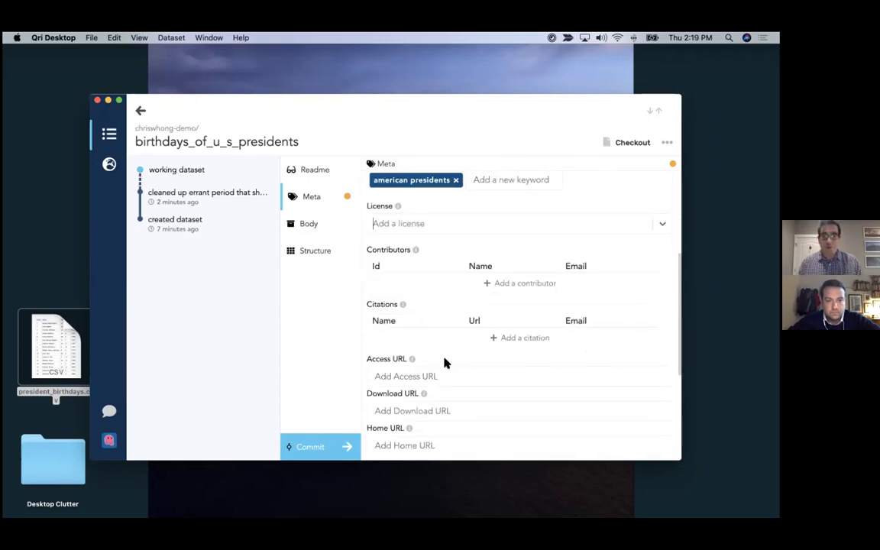
scroll(446, 362, "down", 4)
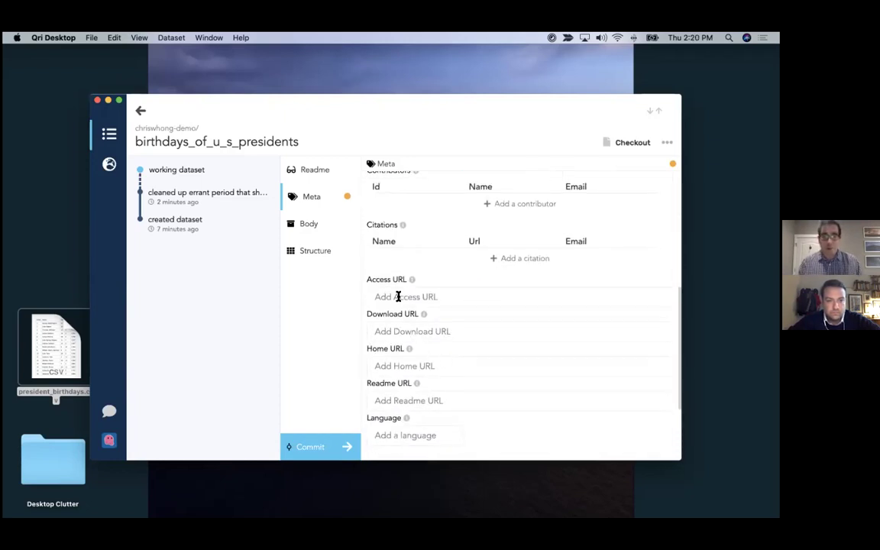
left_click(391, 362)
type("https://people.math.sc.edu/Burkardt/datasets/presidents/presidents.html")
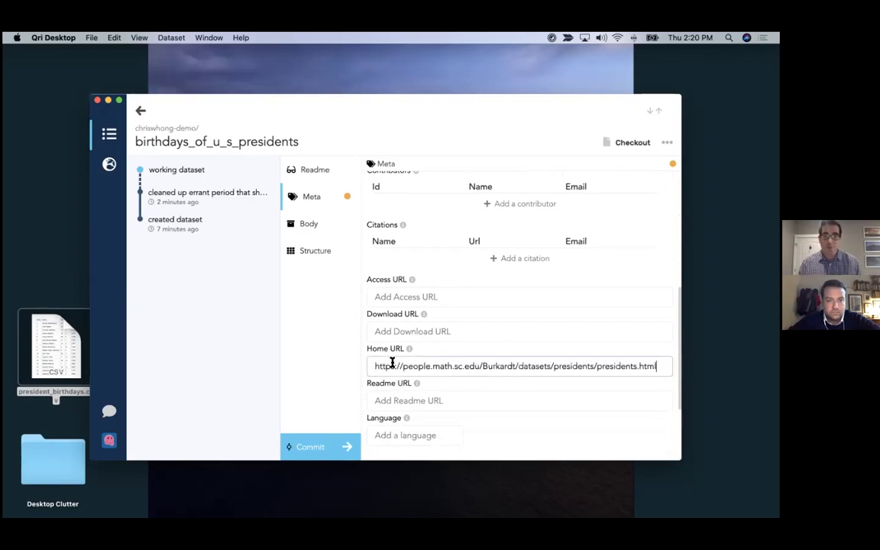
- Open the dataset's Readme component and write the top-level Markdown heading "U.S. President Birthdays"
scroll(513, 340, "down", 3)
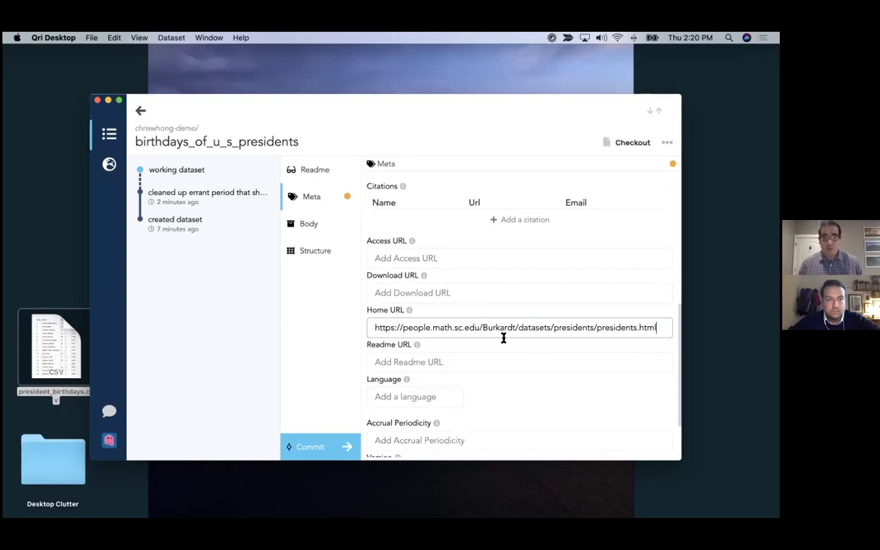
scroll(503, 337, "down", 2)
scroll(503, 337, "down", 1)
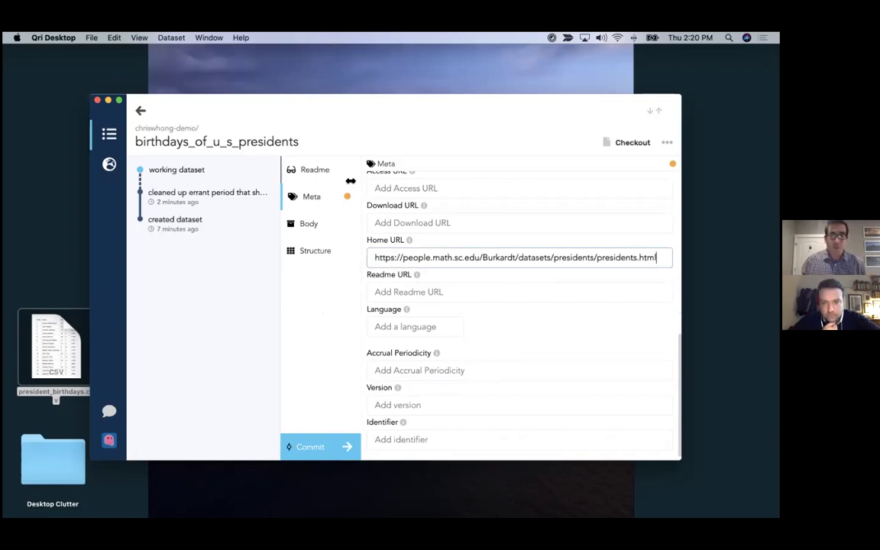
scroll(392, 240, "up", 10)
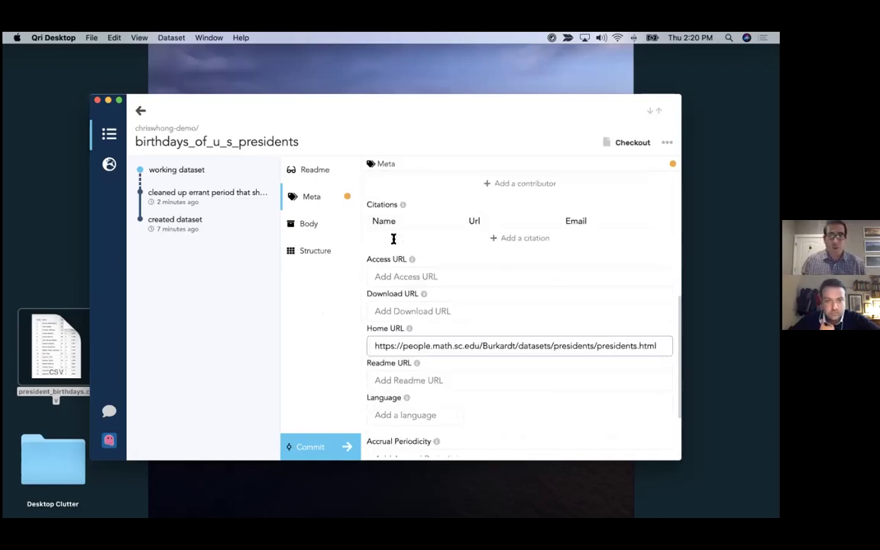
left_click(309, 171)
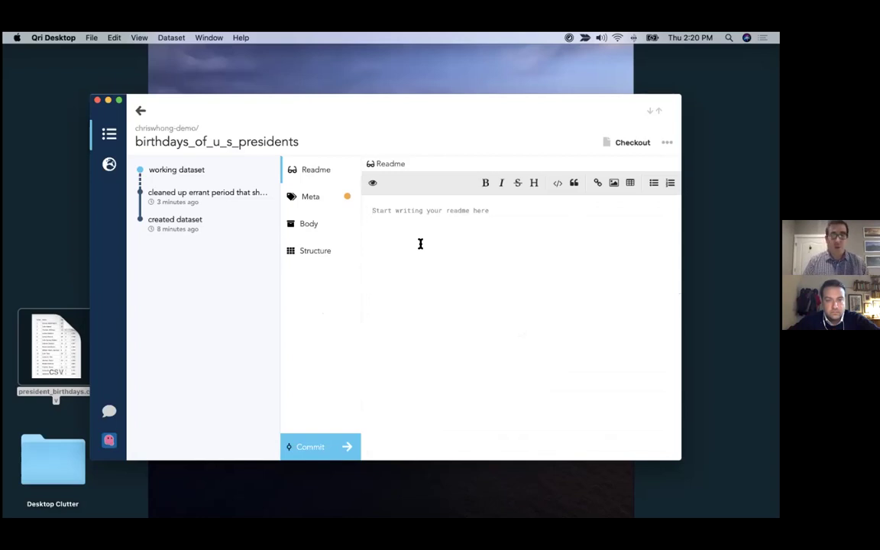
type("#")
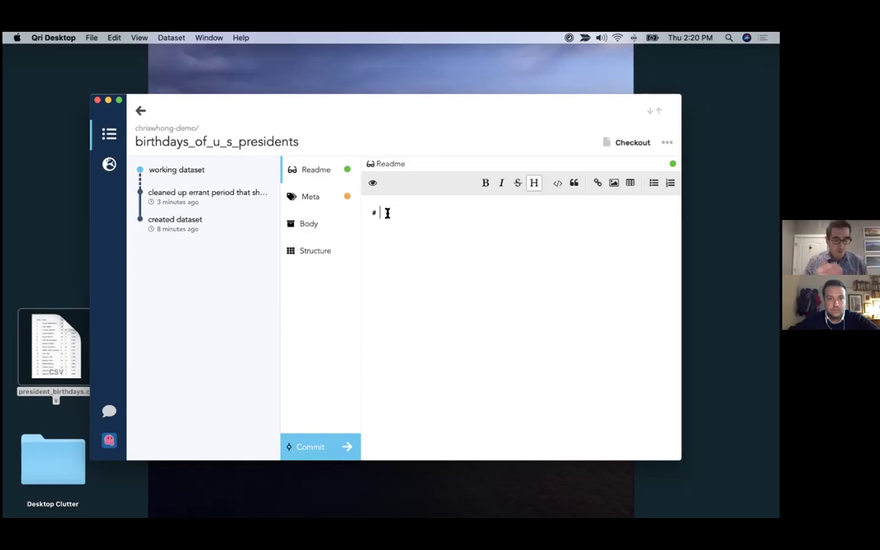
type("U")
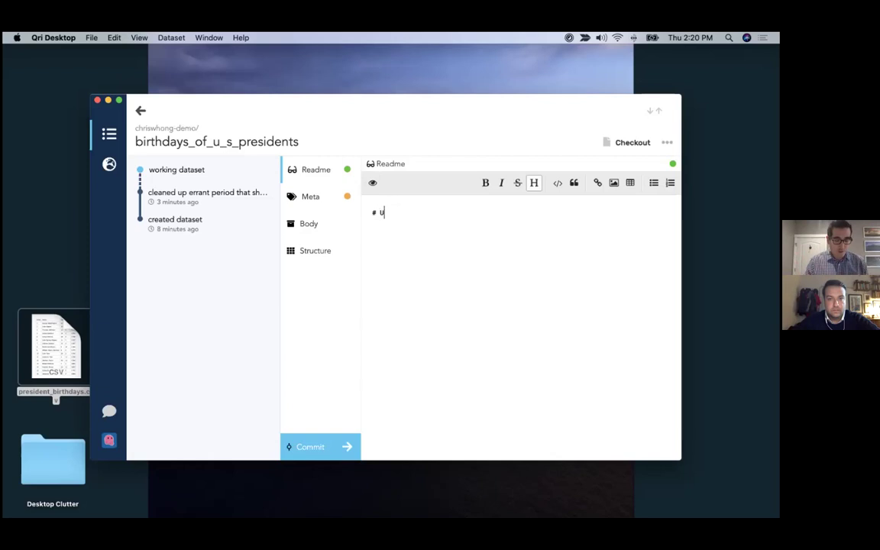
type(".S. Pre")
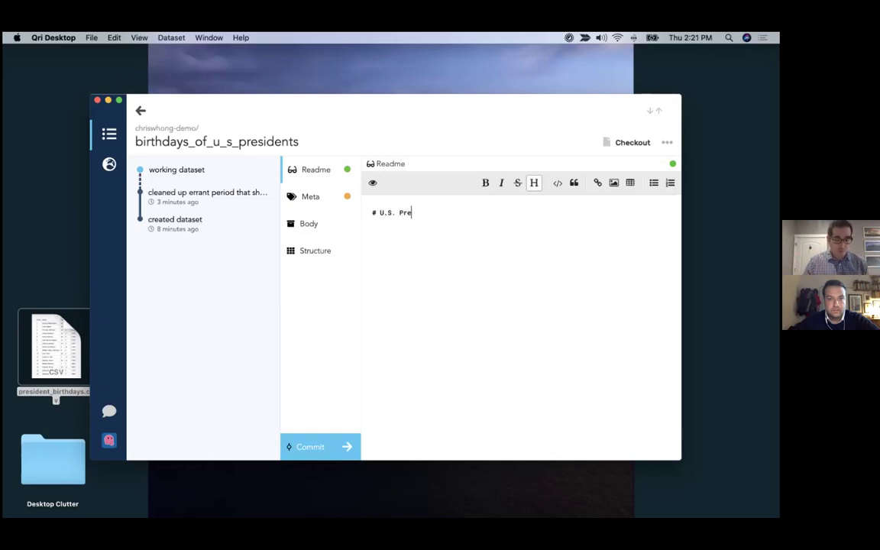
type("sident Birthdays")
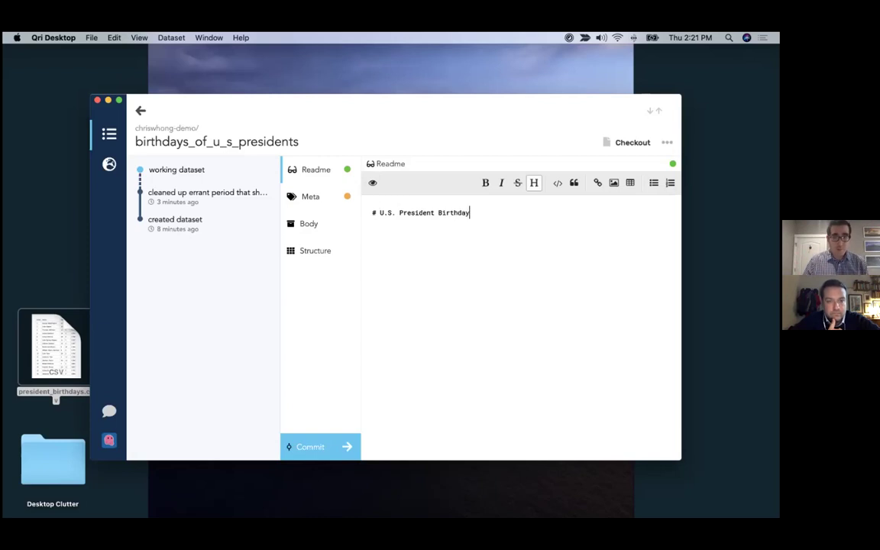
key("Return")
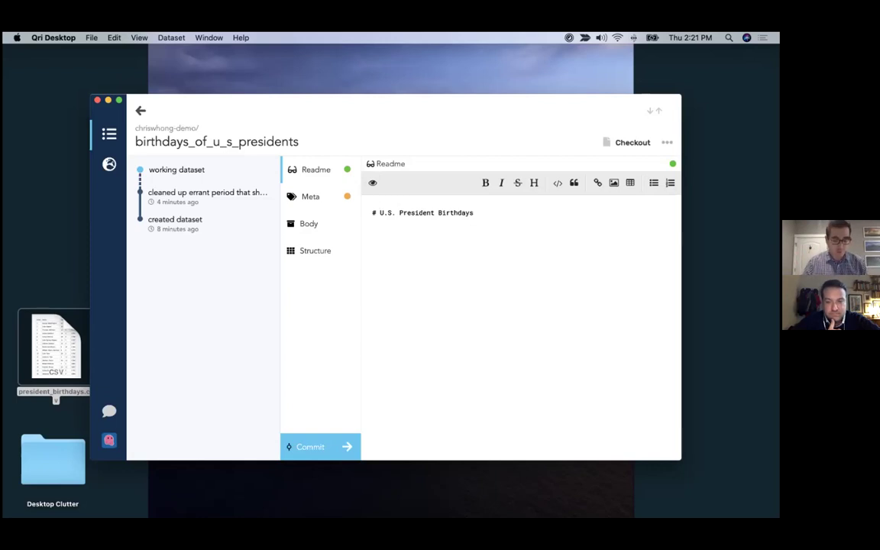
- Below the heading, write "This is a demonstration dataset pulled from" followed by a Markdown link with the copied page address as both text and target
type("This is a demons")
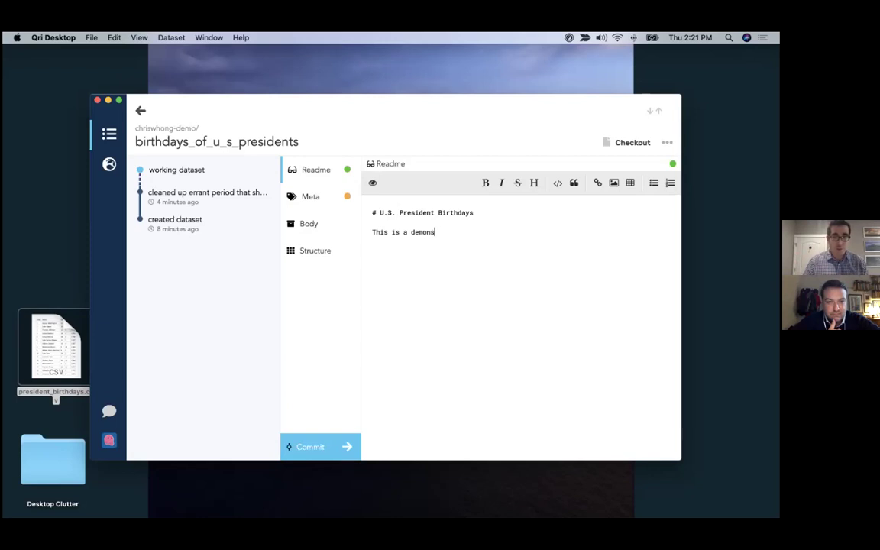
type("tration datase")
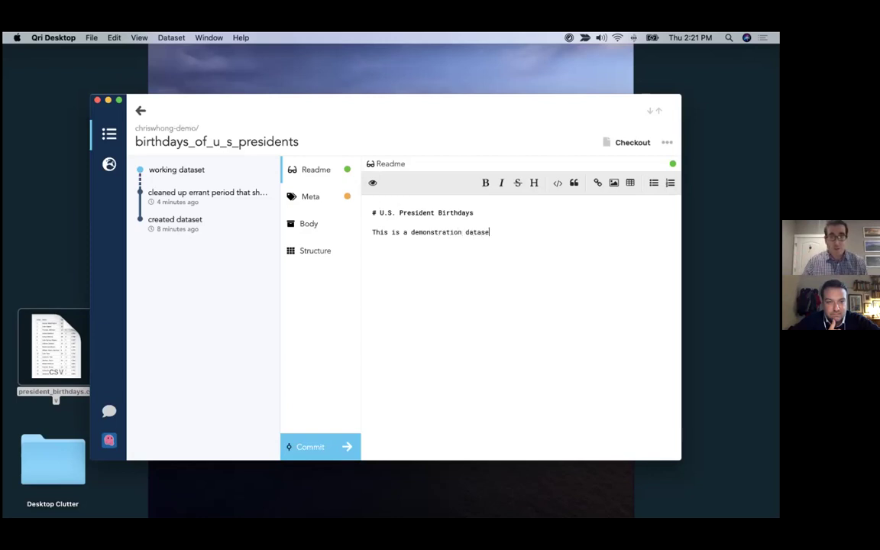
type("t pulled from")
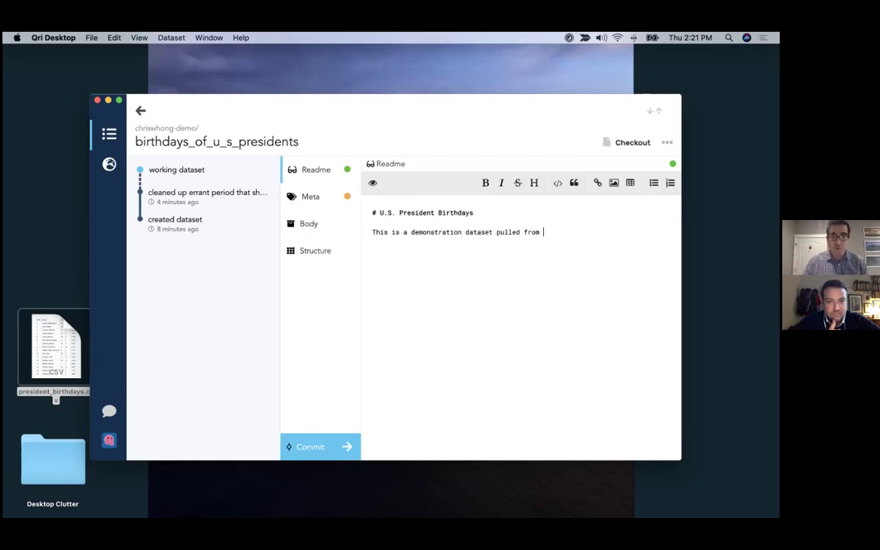
type("https://people.math.sc.edu/Burkardt/datasets/presidents/presidents.html")
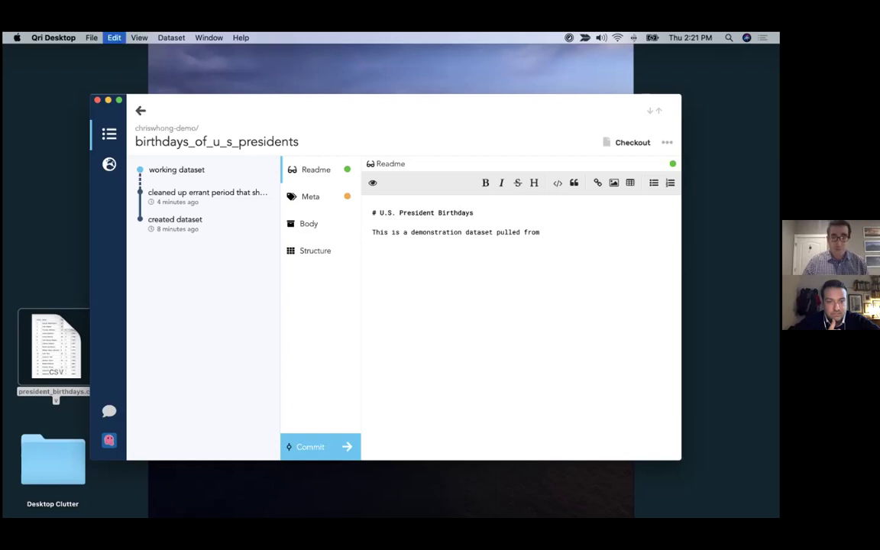
left_click(371, 241)
type("[")
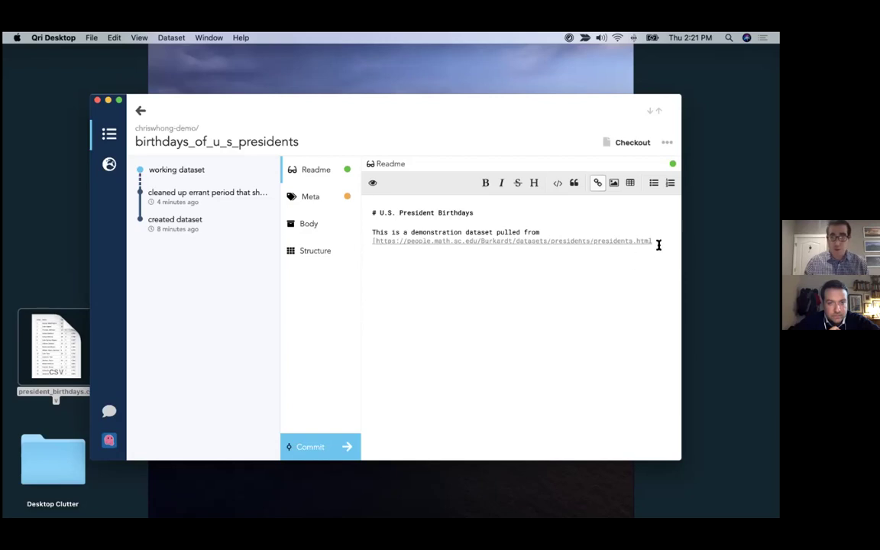
type("(")
type("https://people.math.sc.edu/Burkardt/datasets/presidents/presidents.html")
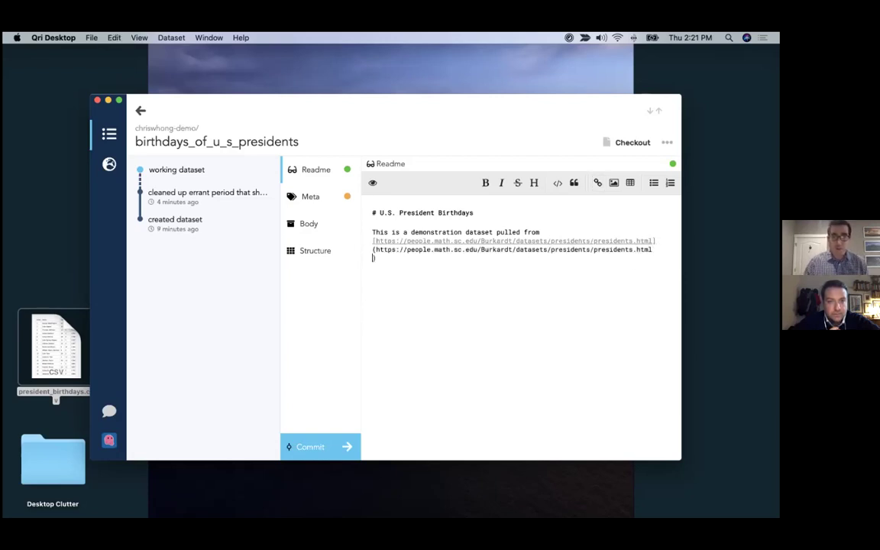
key("BackSpace")
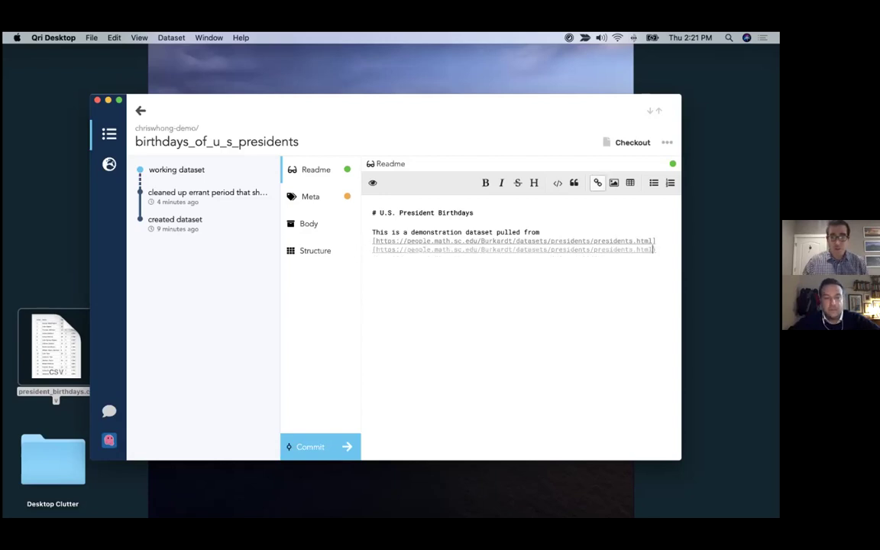
- Add a new readme paragraph reading "Used during a qri webinar during October 2020"
key("Return")
key("Return")
type("Used d")
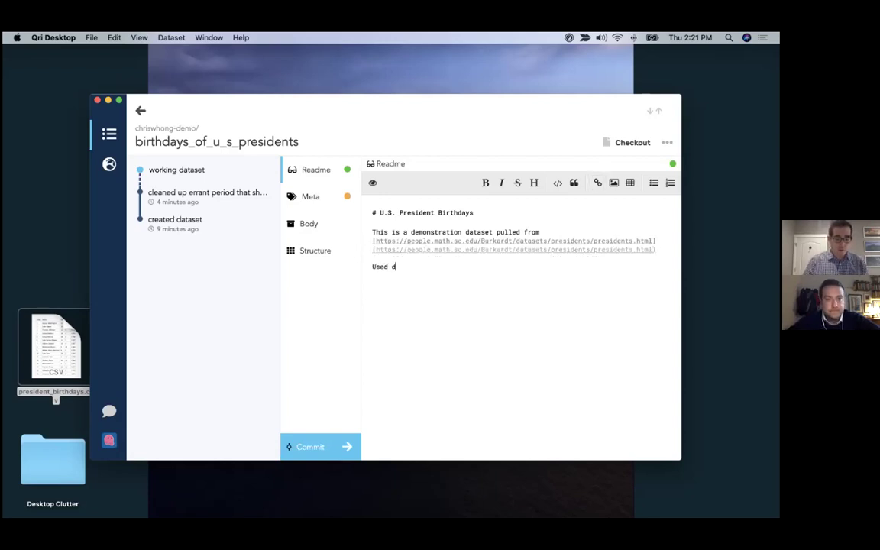
type("uring a qri ")
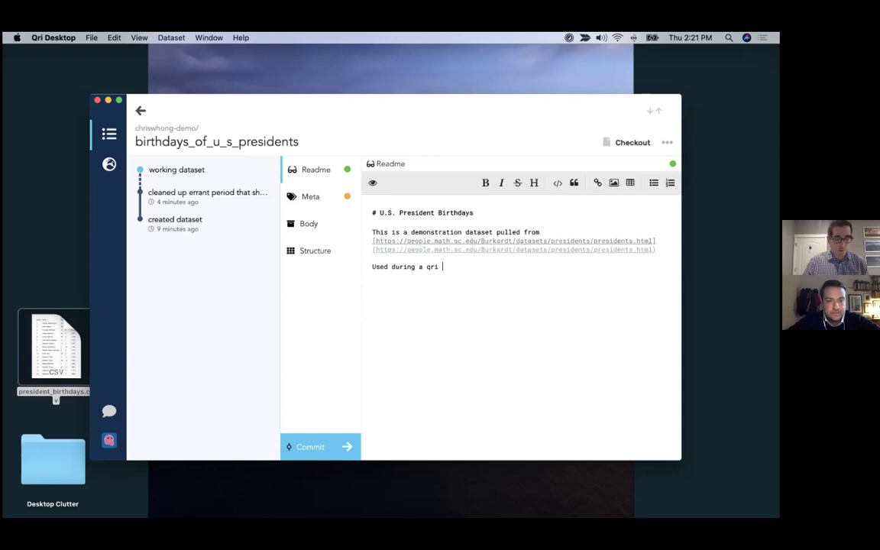
type("webinar on")
key("BackSpace")
key("BackSpace")
key("BackSpace")
key("BackSpace")
type(",")
key("BackSpace")
key("BackSpace")
type("during Oct")
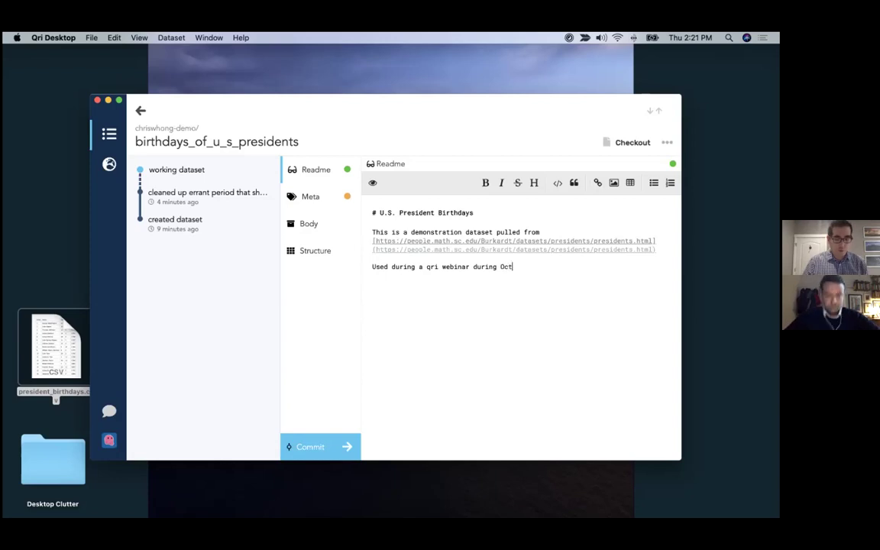
type("ober 2020")
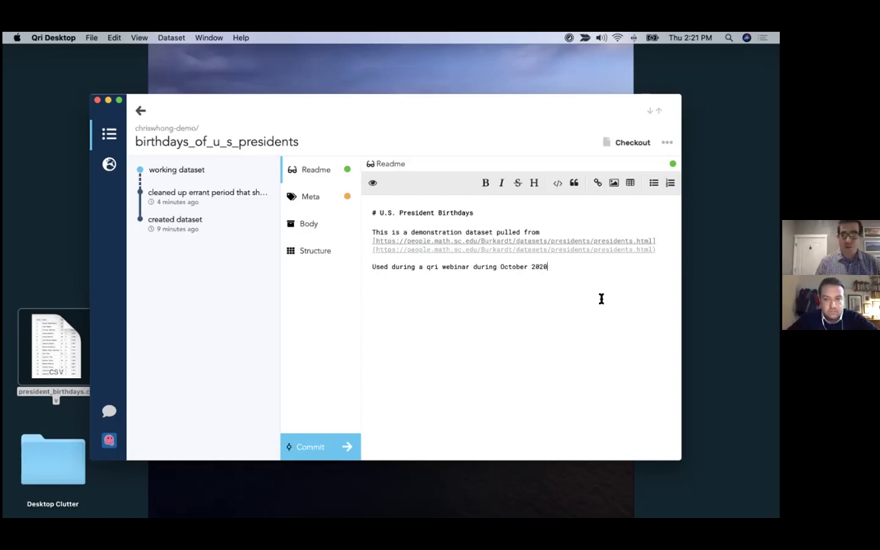
- Commit the readme and metadata changes with the title "added a readme, filled in some meta items"
left_click(330, 448)
left_click(426, 240)
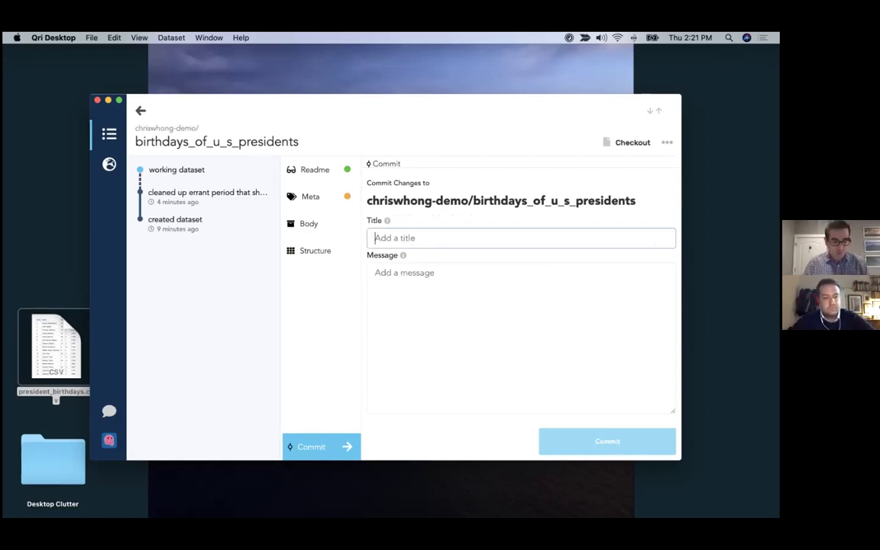
type("added a readme")
key("BackSpace")
type("me, filling")
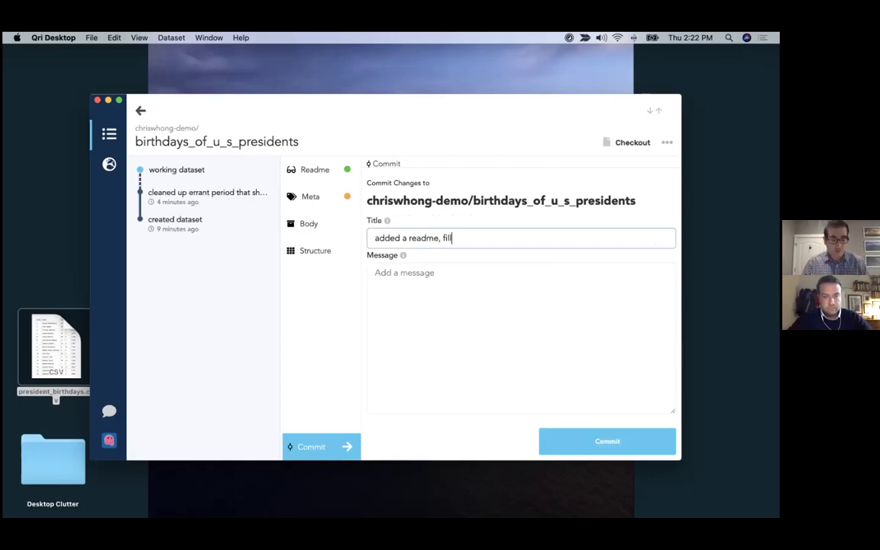
key("BackSpace")
key("BackSpace")
key("BackSpace")
type("ed i")
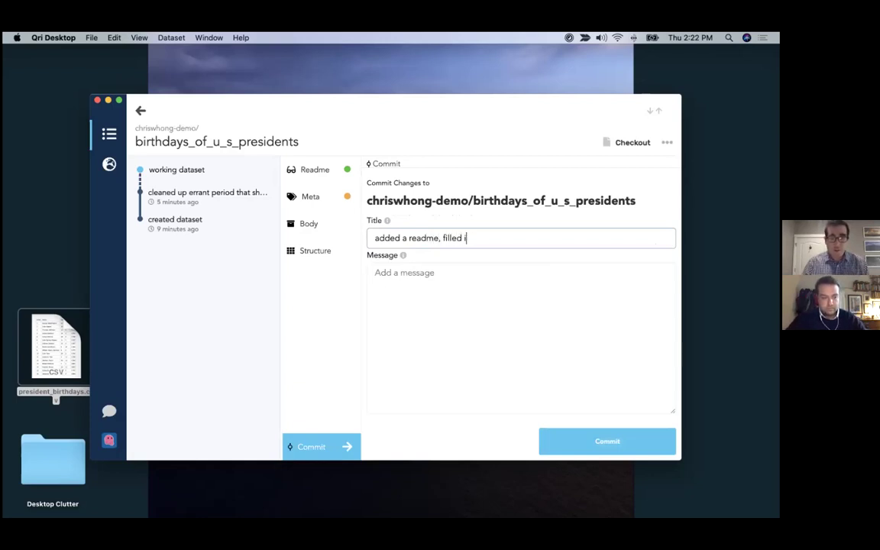
type("n some meta items")
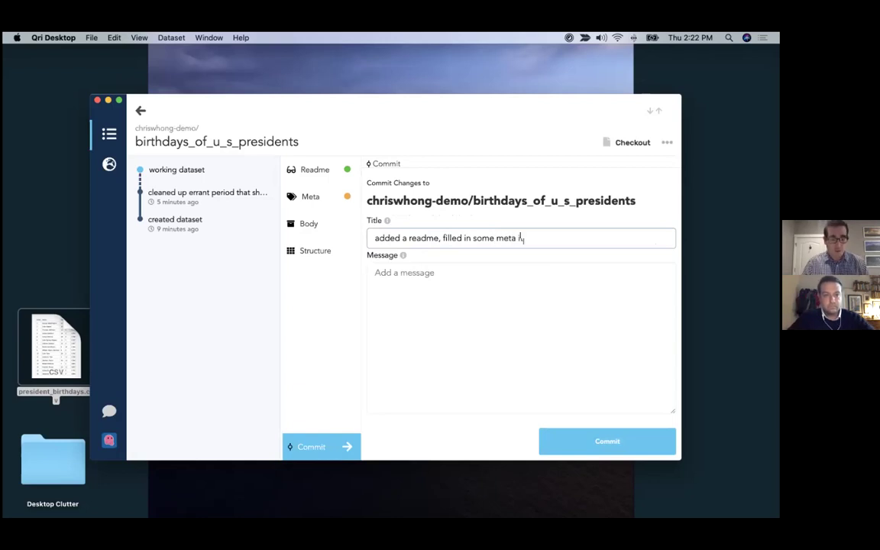
left_click(605, 448)
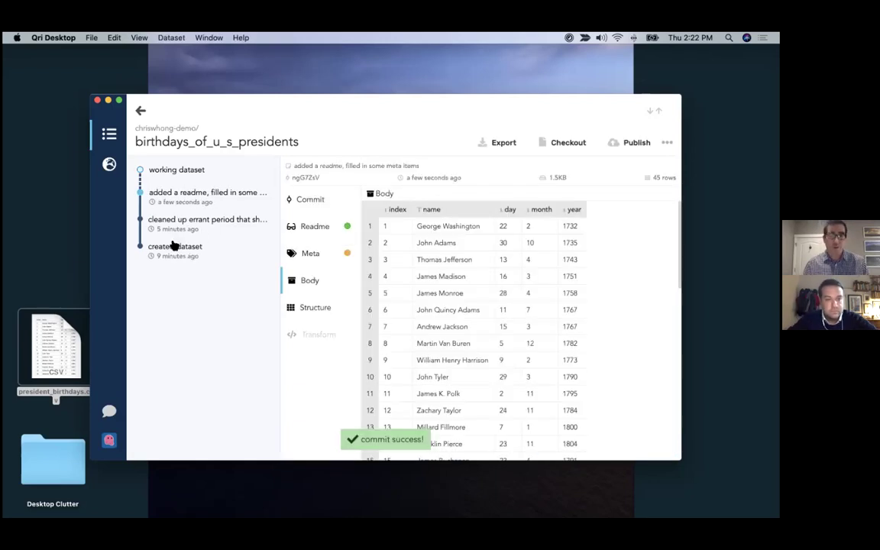
- Publish the birthdays_of_u_s_presidents dataset to Qri Cloud
left_click_drag(501, 112, 470, 105)
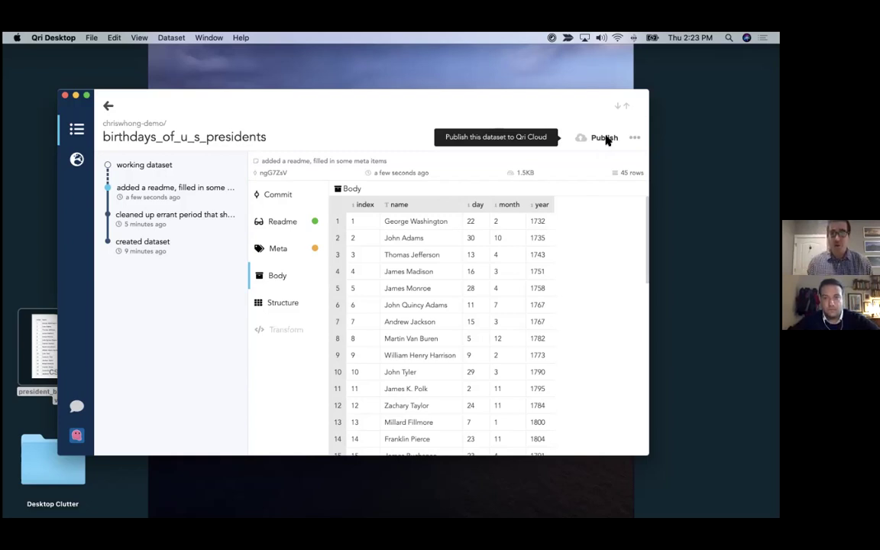
left_click(604, 138)
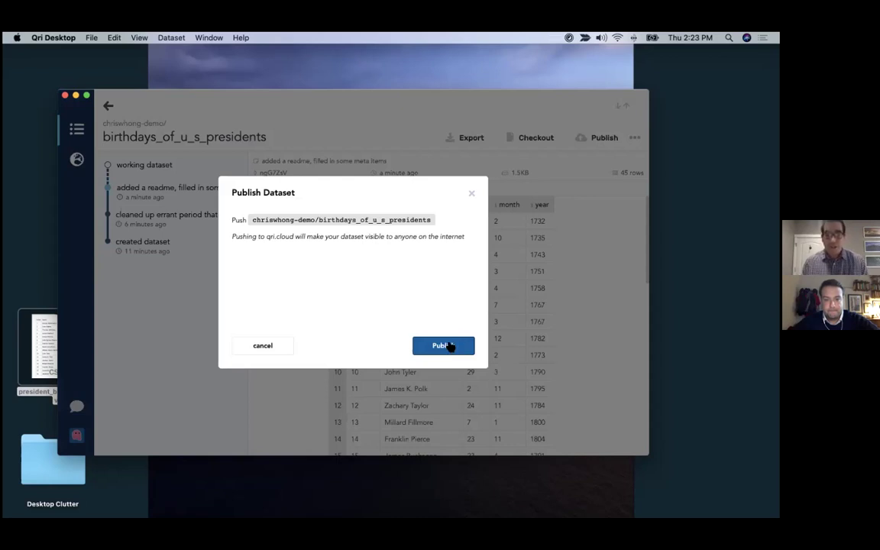
left_click(450, 346)
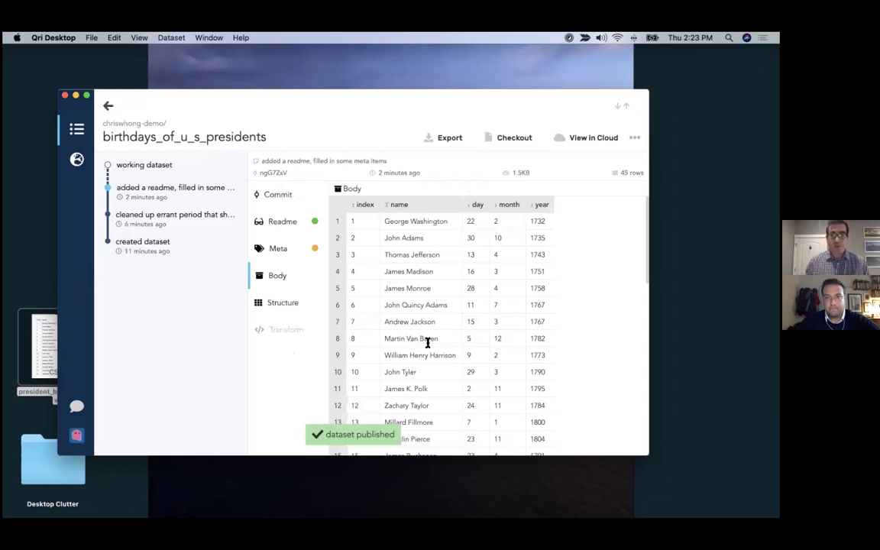
- View the published dataset in Qri Cloud in the browser and highlight the username and dataset name in its web address
left_click(593, 139)
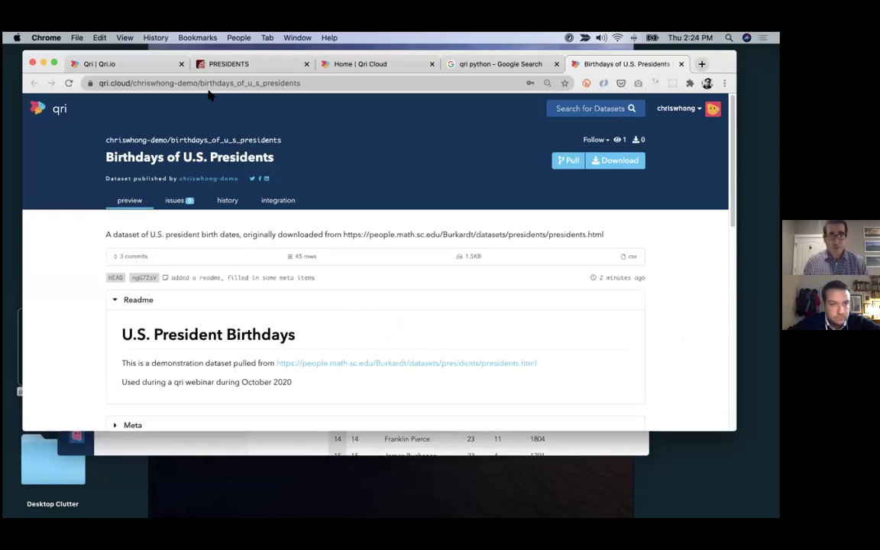
left_click(132, 84)
left_click_drag(158, 83, 224, 82)
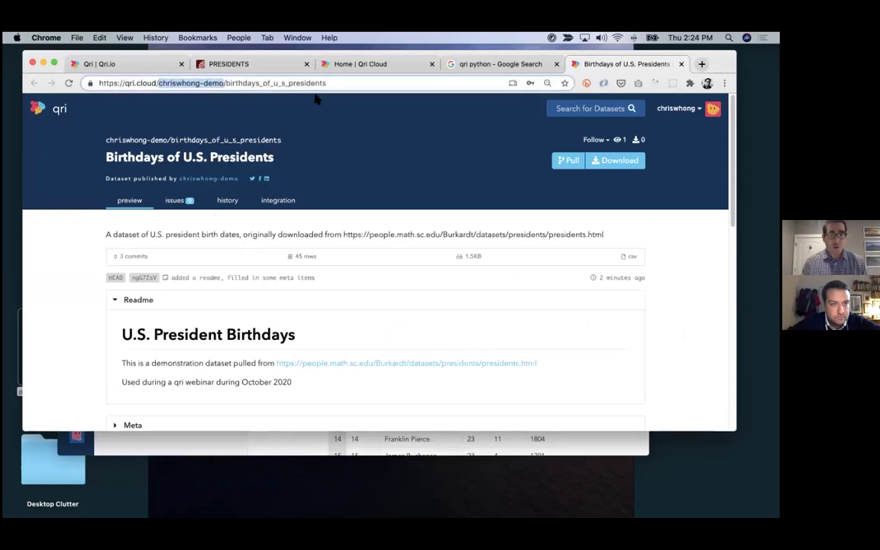
left_click(336, 85, "shift")
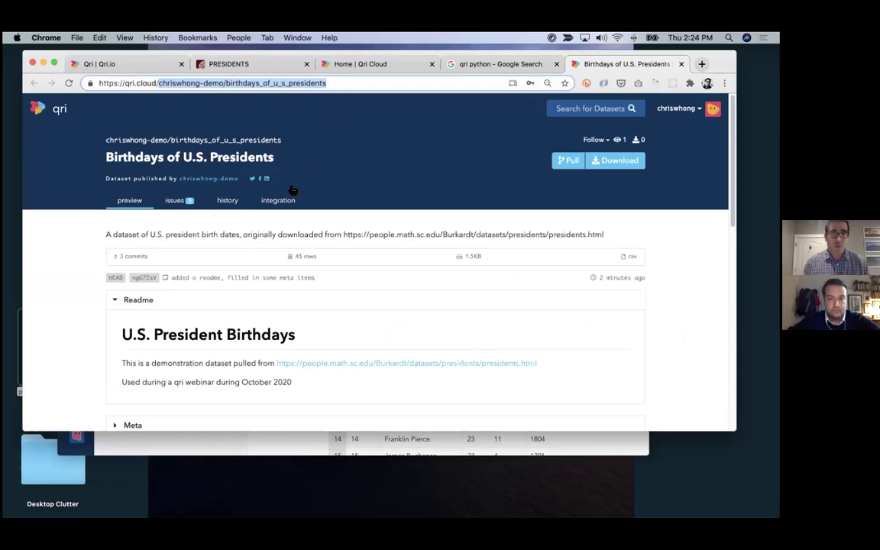
- Look over the readme on the published dataset page and expand the Meta section to examine its standard metadata
scroll(198, 301, "down", 1)
scroll(195, 294, "down", 3)
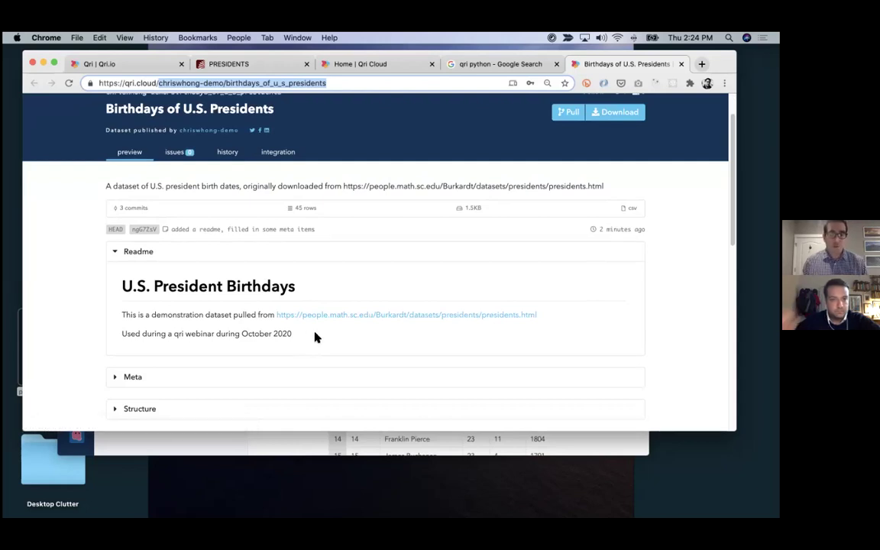
scroll(250, 351, "down", 1)
scroll(249, 350, "down", 5)
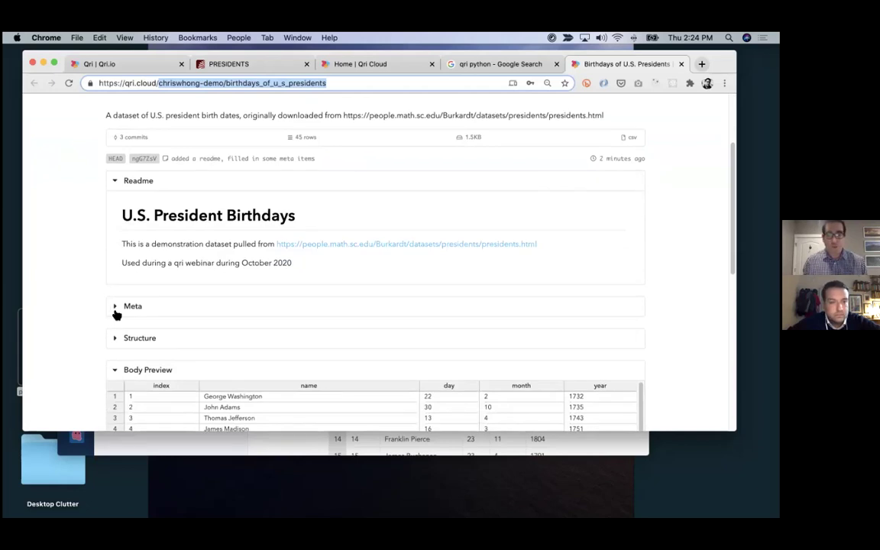
scroll(114, 314, "down", 4)
scroll(92, 318, "down", 1)
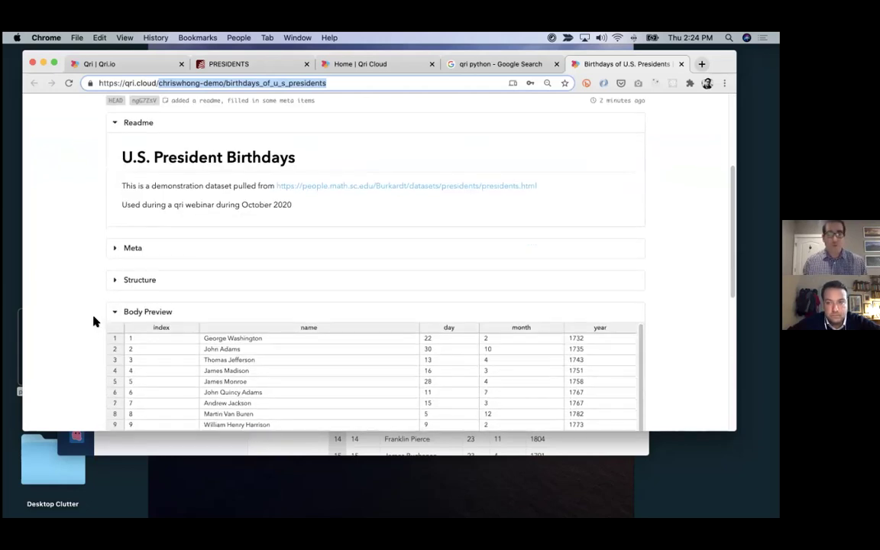
left_click(115, 245)
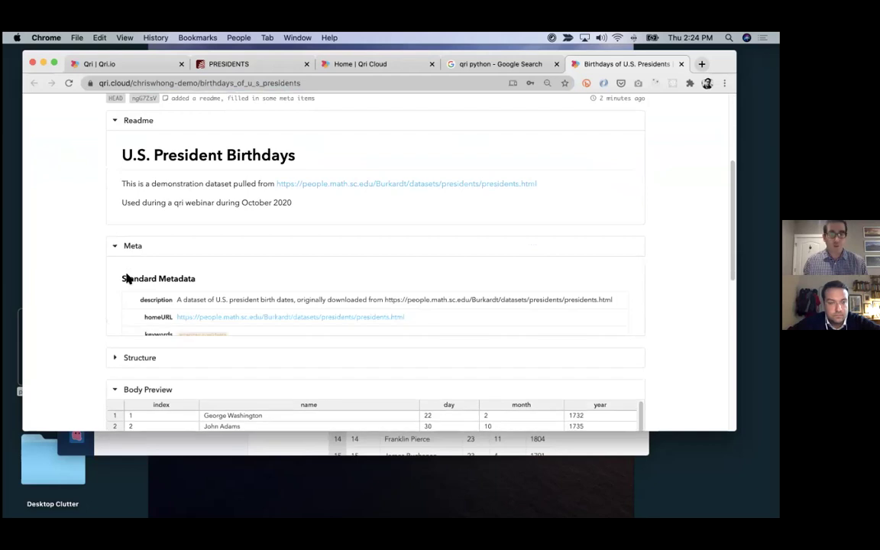
scroll(202, 309, "down", 2)
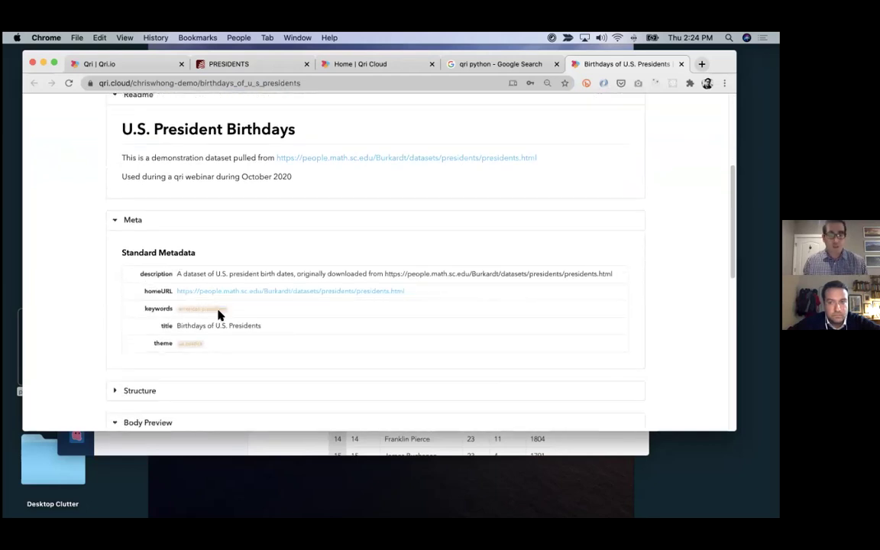
scroll(98, 324, "down", 5)
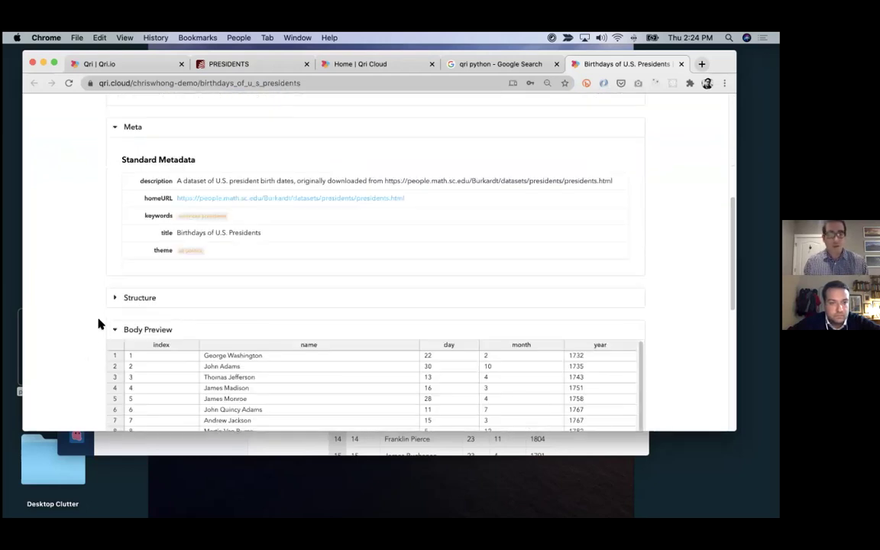
- Expand the Structure section and examine the CSV configuration, error figure and column schema
left_click(114, 300)
scroll(134, 310, "down", 5)
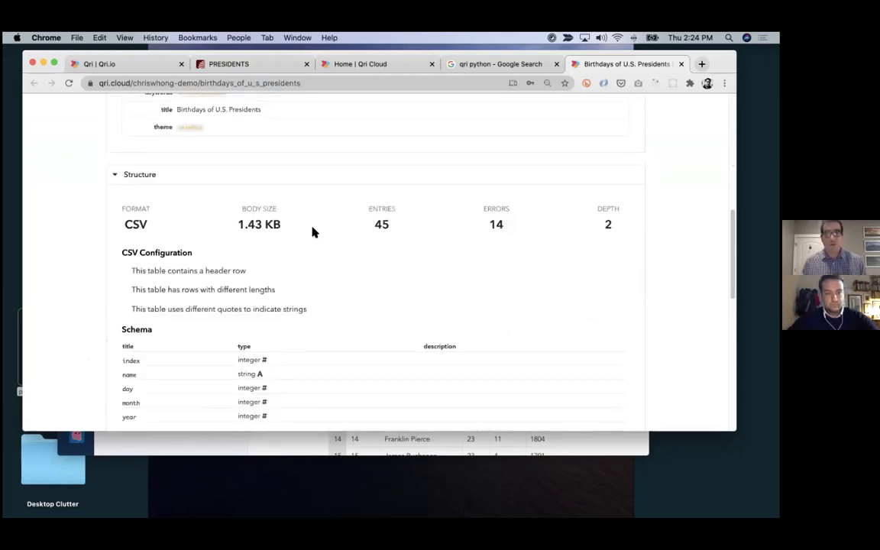
scroll(83, 308, "down", 3)
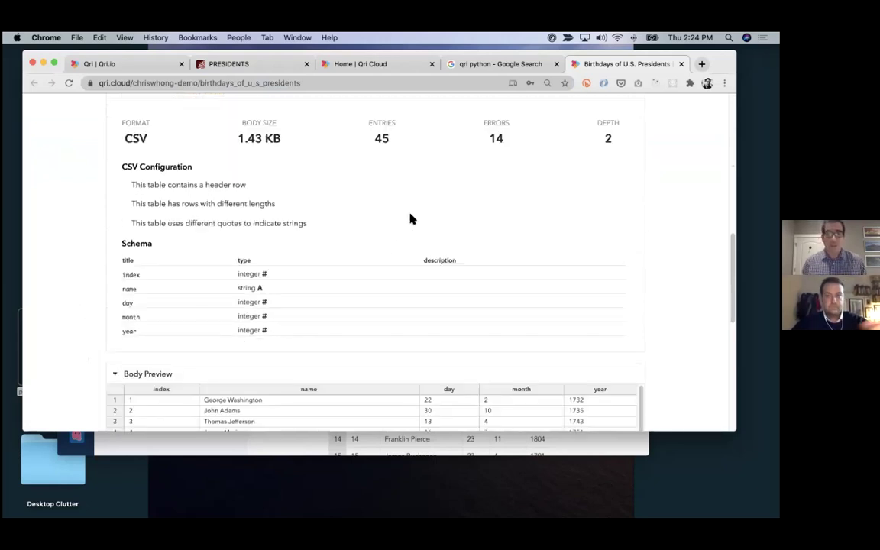
scroll(496, 140, "up", 1)
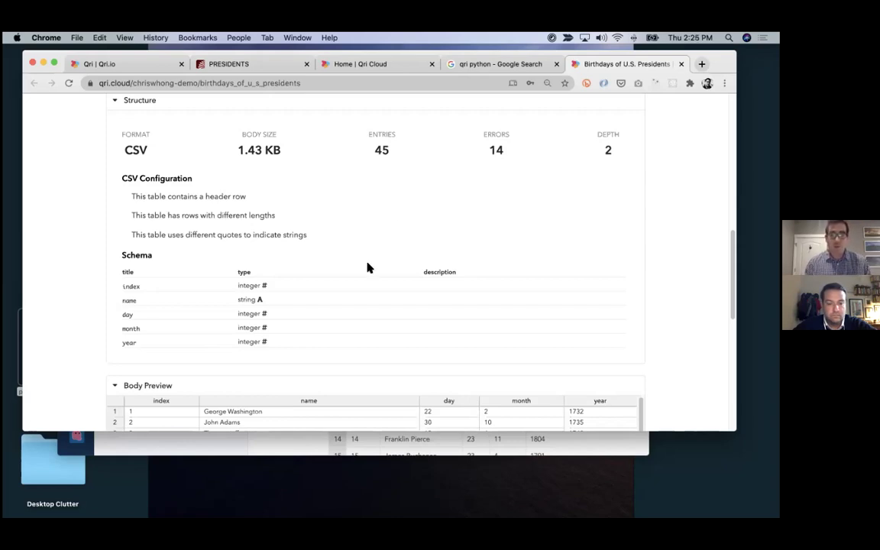
scroll(365, 267, "down", 1)
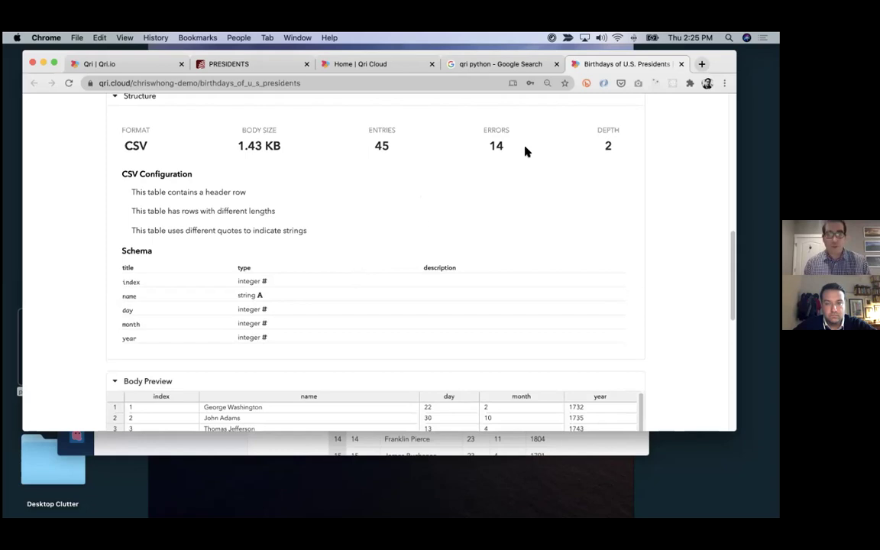
- Look through the body preview rows down to the end of the page, and return to the dataset header
scroll(351, 226, "down", 4)
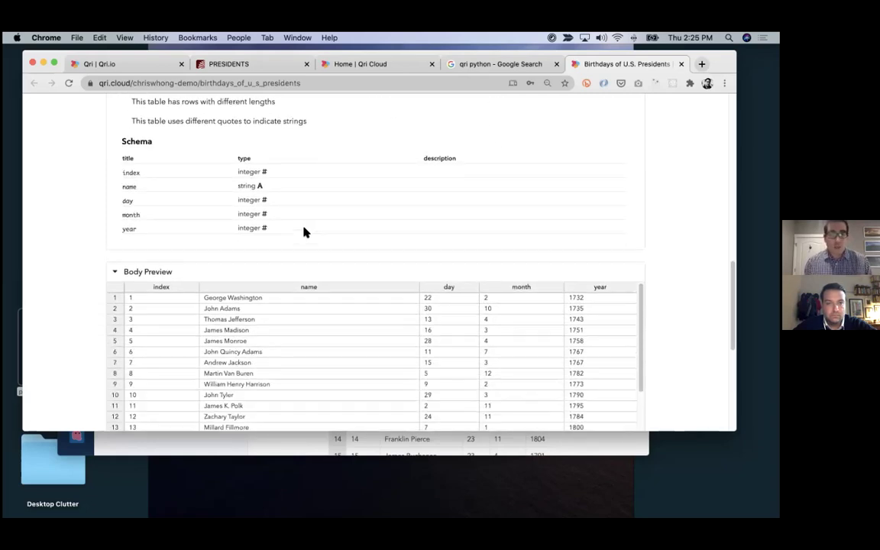
scroll(187, 281, "down", 5)
scroll(59, 288, "down", 5)
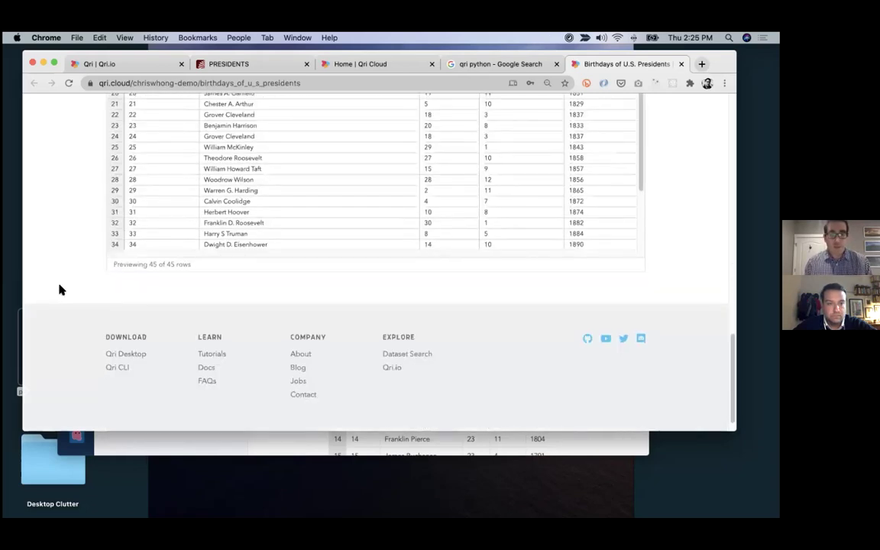
scroll(66, 232, "up", 3)
scroll(66, 232, "up", 10)
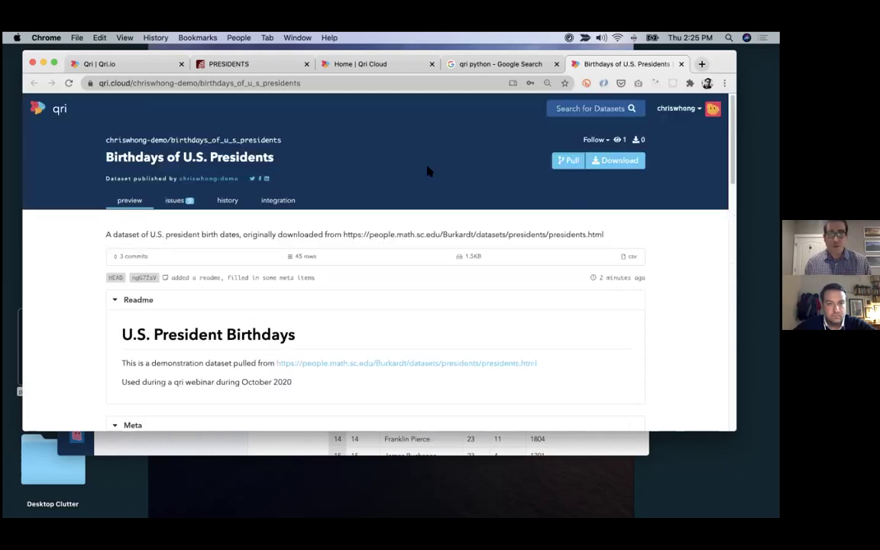
- View the published dataset's issues page and its commit history
left_click(176, 201)
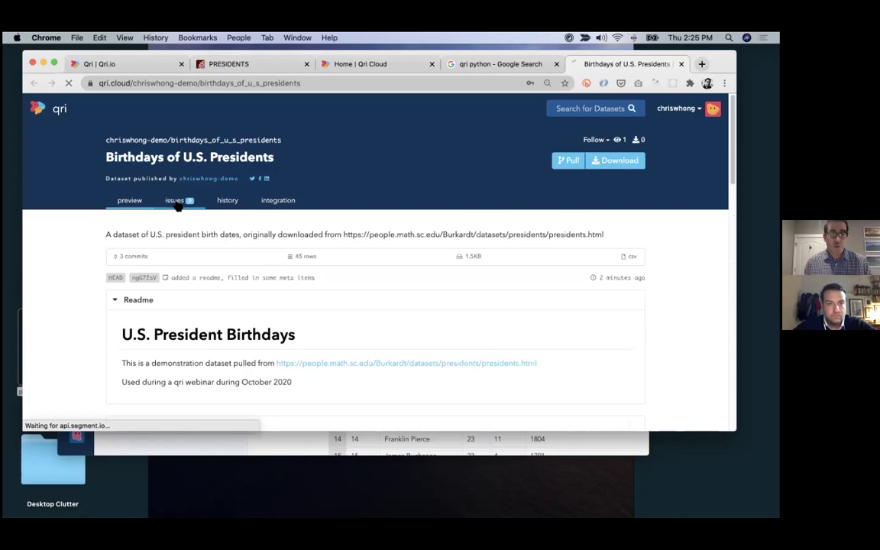
left_click(175, 201)
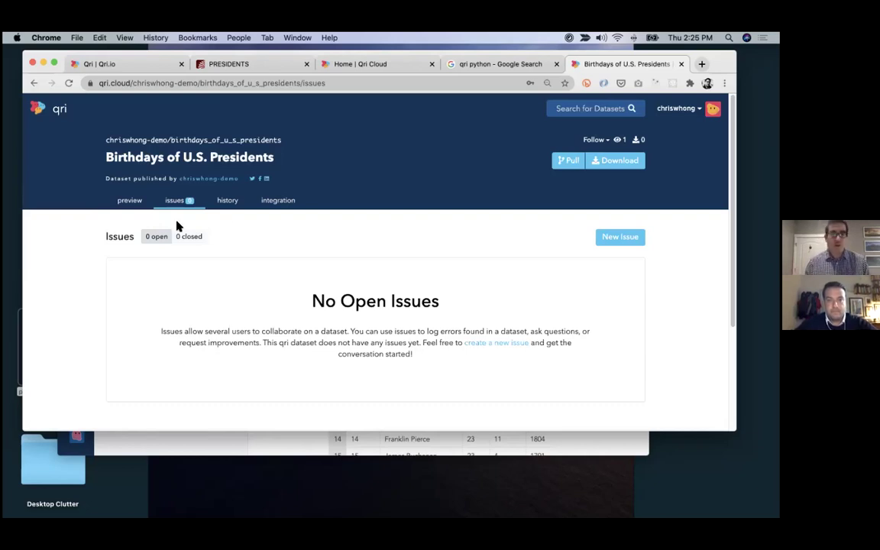
left_click(228, 200)
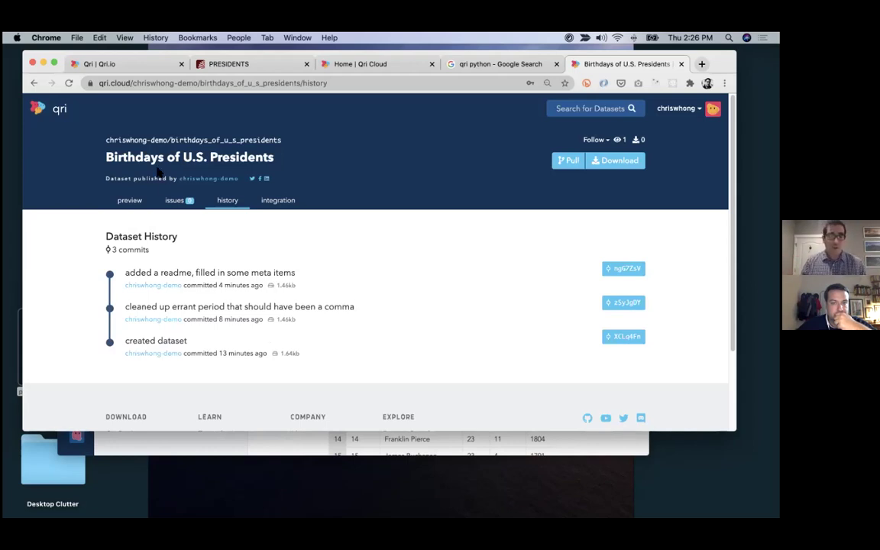
- Return to the dataset preview and show its download options and its pull options for Qri Desktop and CLI
left_click(129, 197)
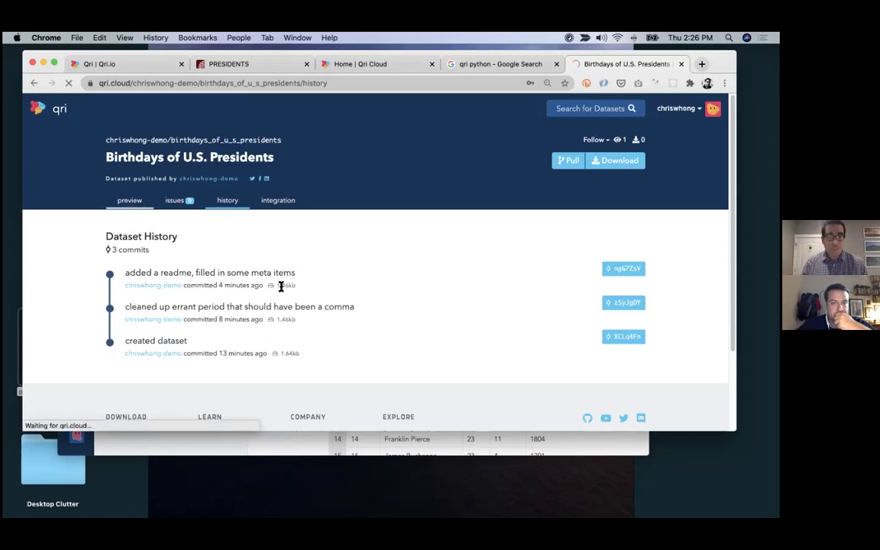
left_click(128, 200)
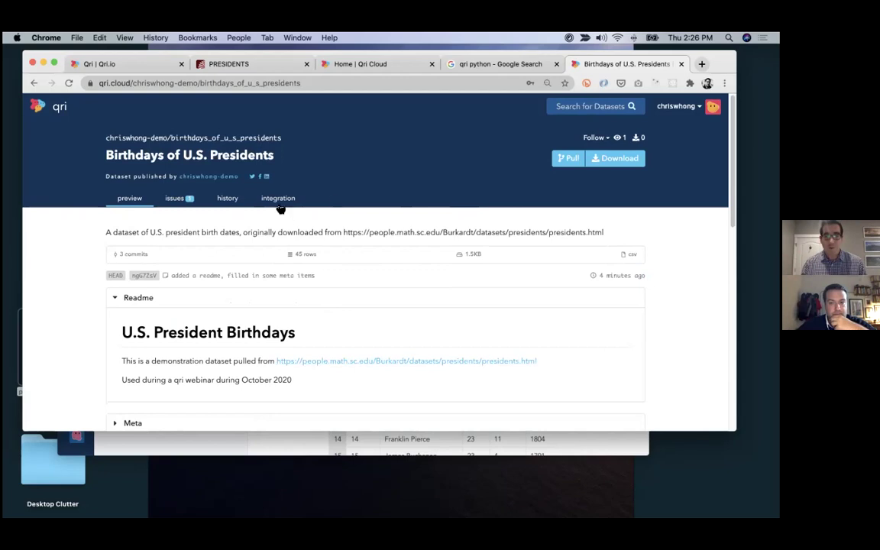
left_click(631, 159)
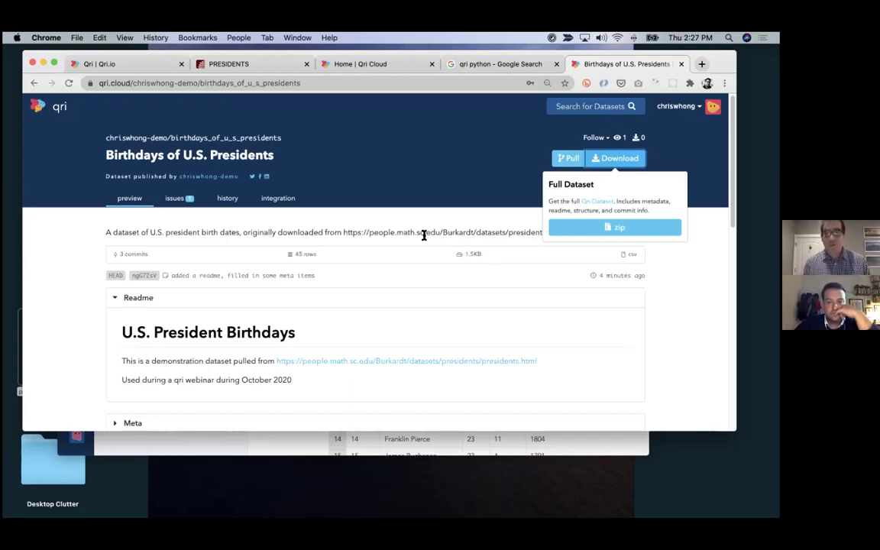
left_click(572, 159)
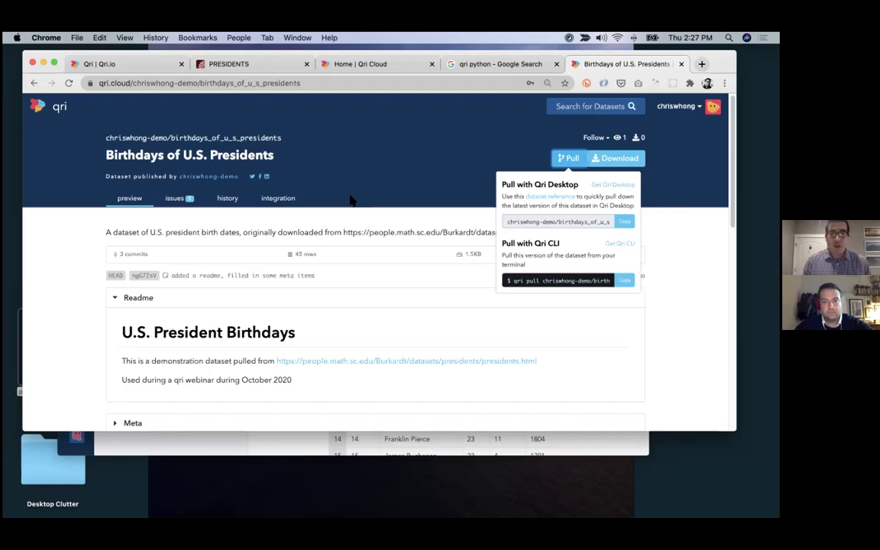
- Open the dataset's integration page, highlight the CSV download link, and look over the web-based visualization tools
left_click(279, 201)
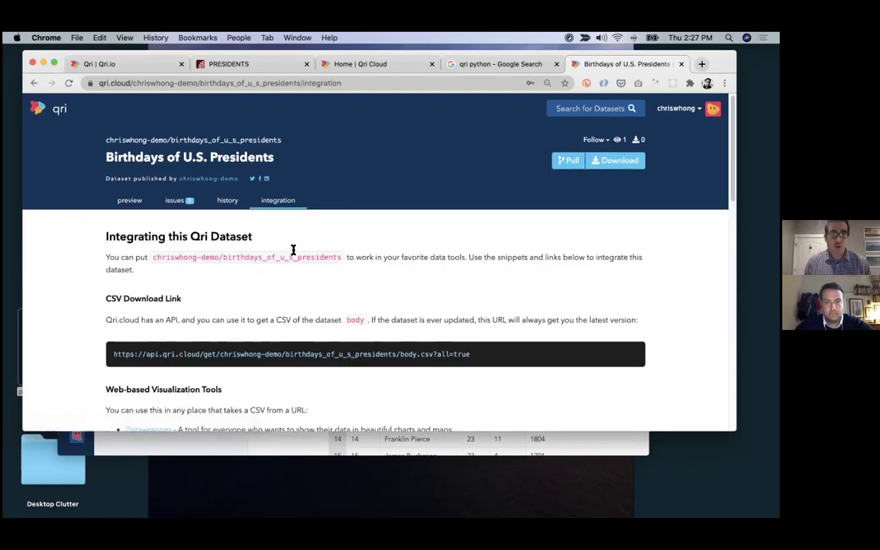
left_click_drag(490, 354, 114, 352)
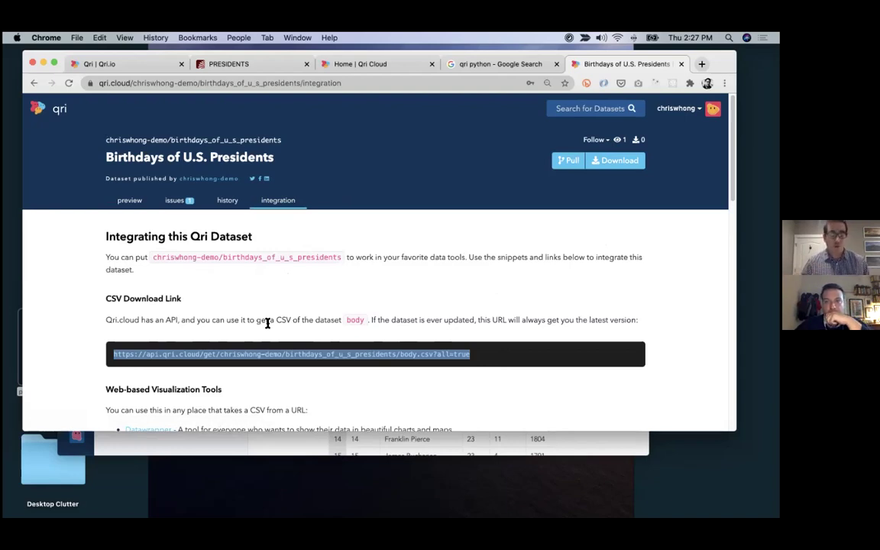
scroll(206, 352, "down", 2)
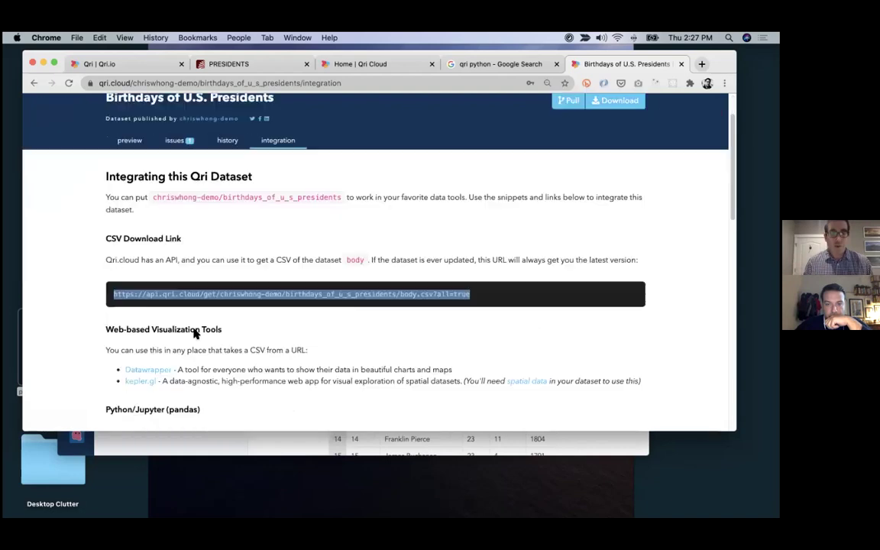
scroll(214, 305, "up", 2)
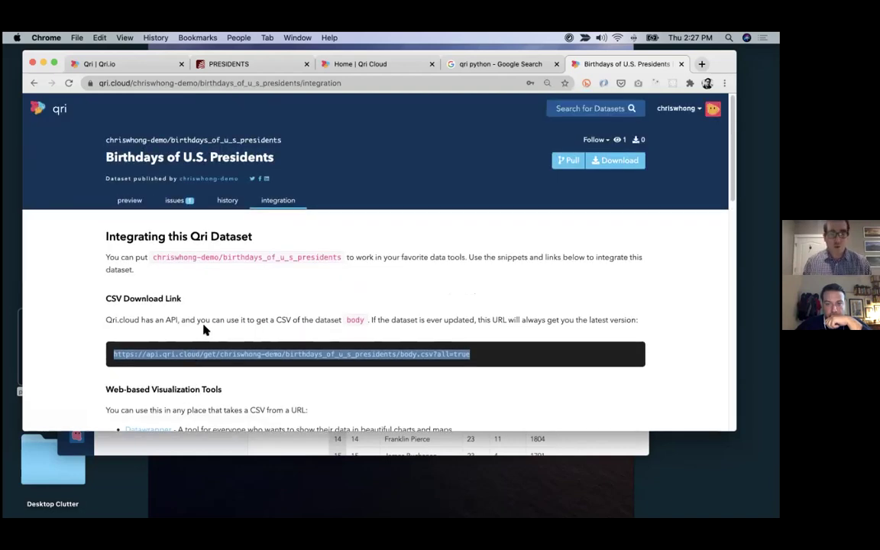
- Skim the integration page's CSV download link, visualization tools and Python/Jupyter heading, and return to the dataset header
scroll(255, 321, "down", 2)
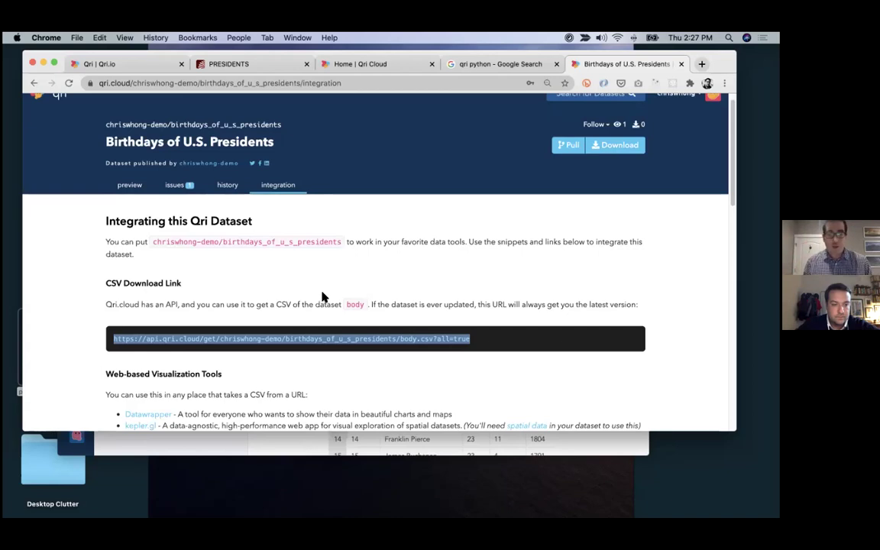
scroll(349, 338, "down", 1)
scroll(348, 338, "down", 5)
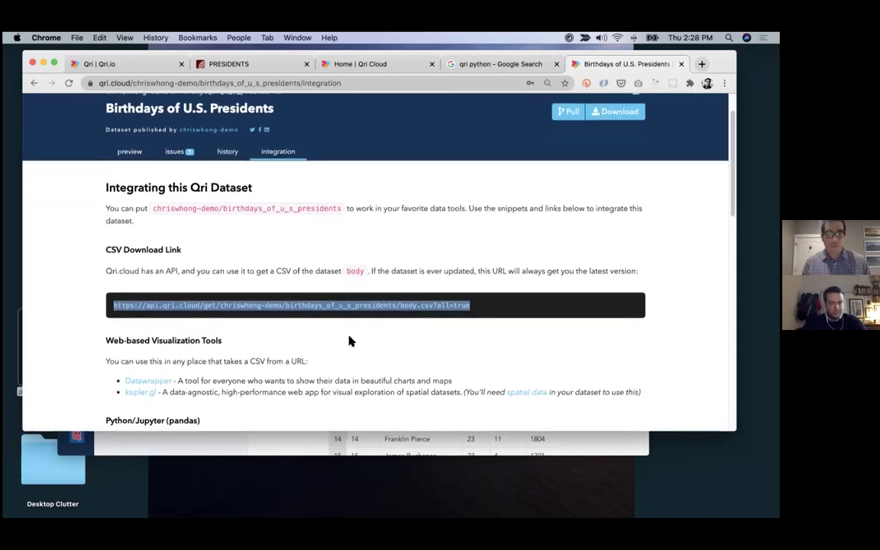
scroll(339, 304, "up", 5)
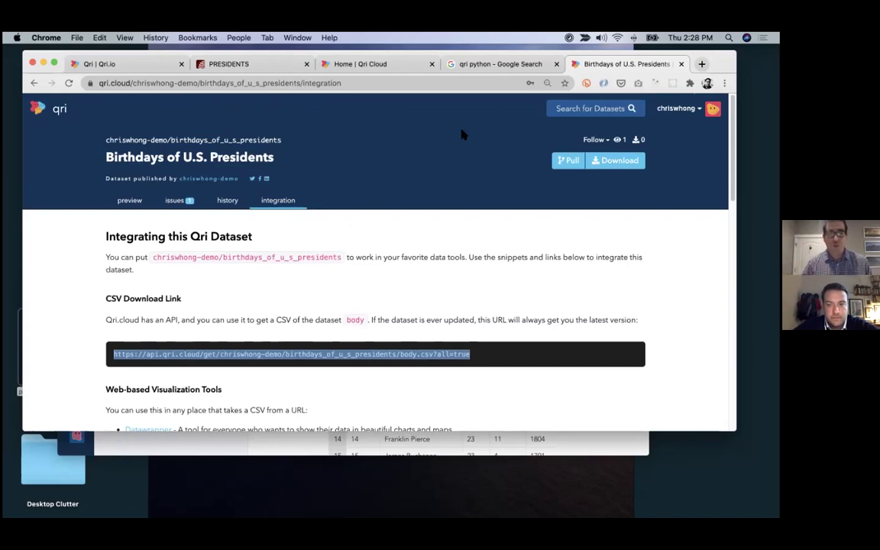
- Switch to Qri Desktop, return from the birthdays dataset to the collection of all datasets, and enlarge the window
key("super+Tab")
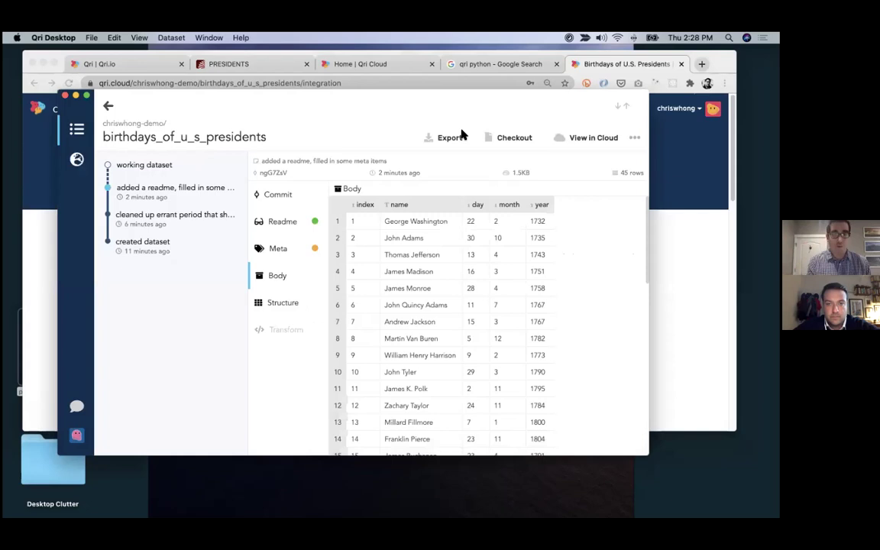
left_click(108, 105)
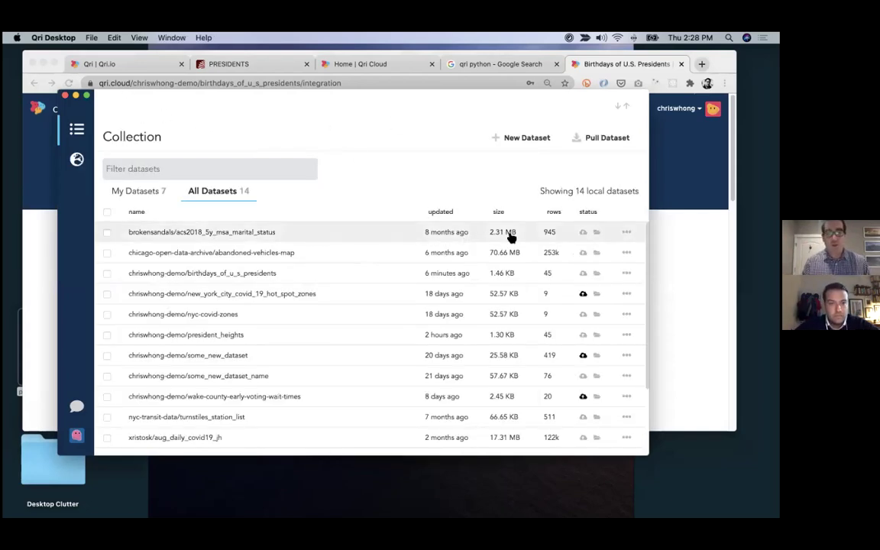
left_click_drag(642, 450, 649, 477)
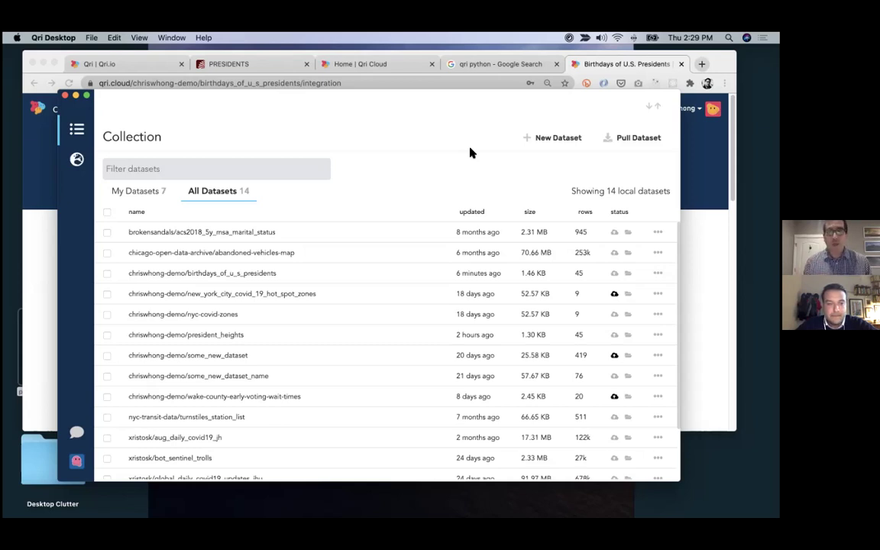
- Switch to Chrome, visit the Qri website and the Qri Cloud home page, and look over the featured datasets
left_click(138, 64)
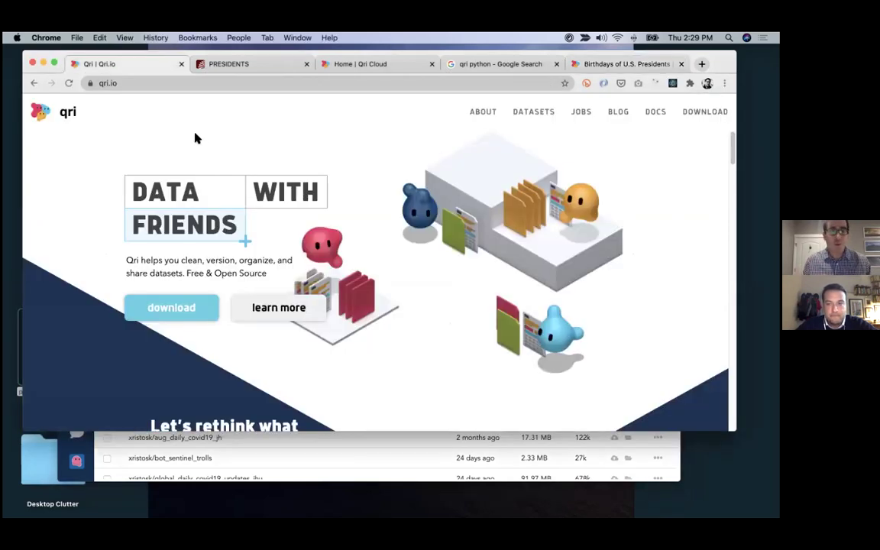
left_click(366, 64)
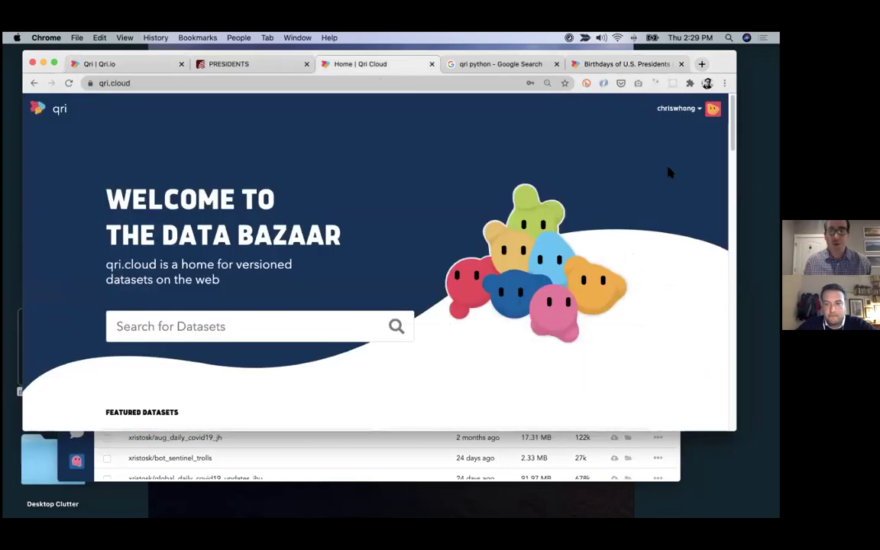
scroll(421, 217, "down", 2)
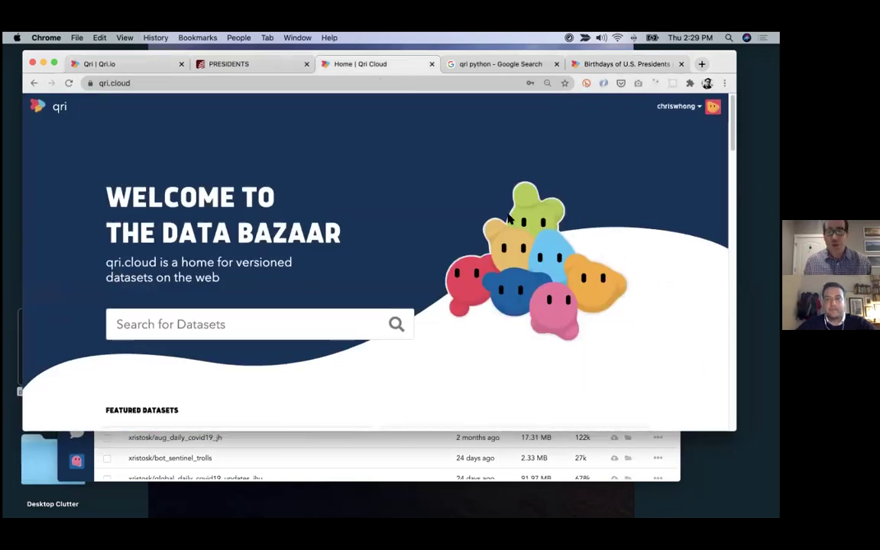
scroll(421, 217, "down", 1)
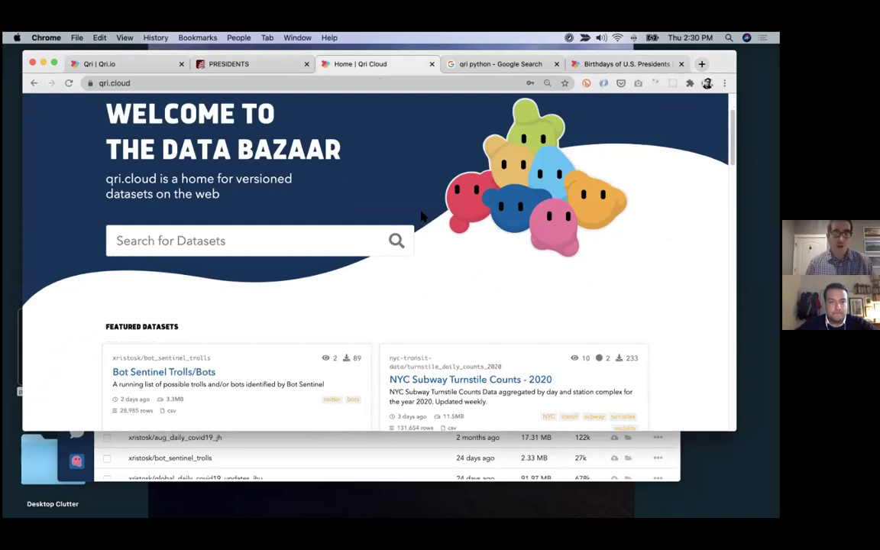
scroll(350, 236, "down", 1)
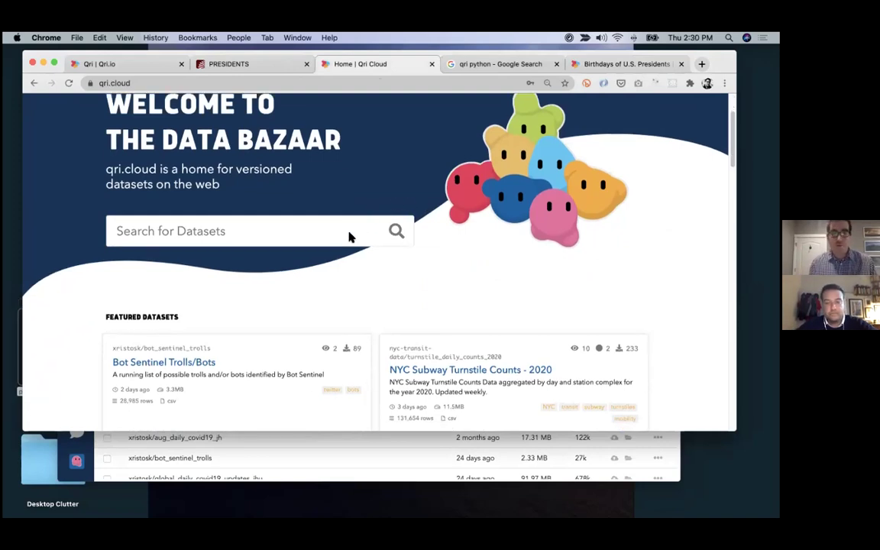
scroll(314, 255, "down", 2)
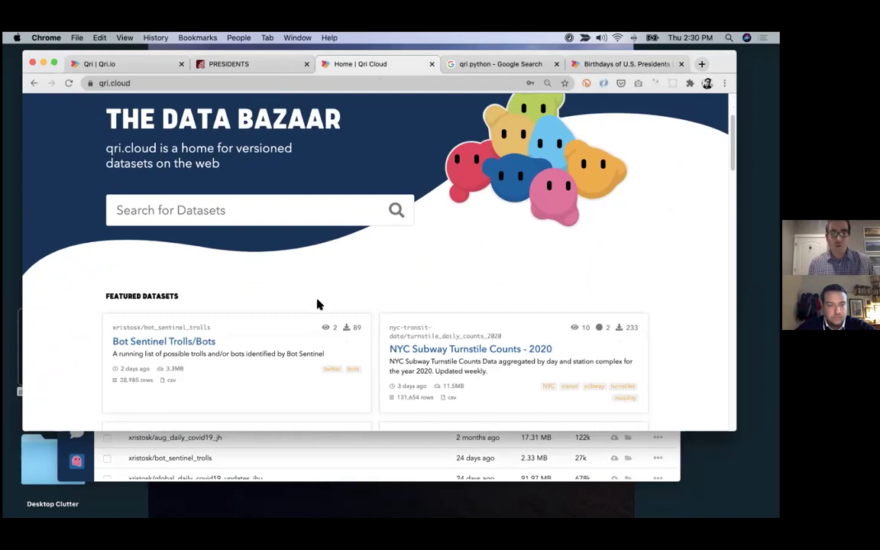
scroll(352, 313, "down", 2)
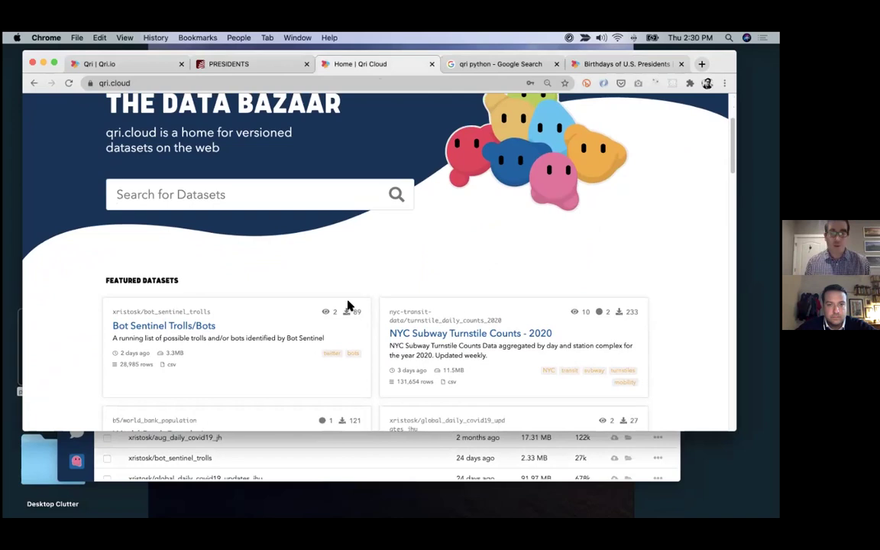
scroll(351, 305, "down", 6)
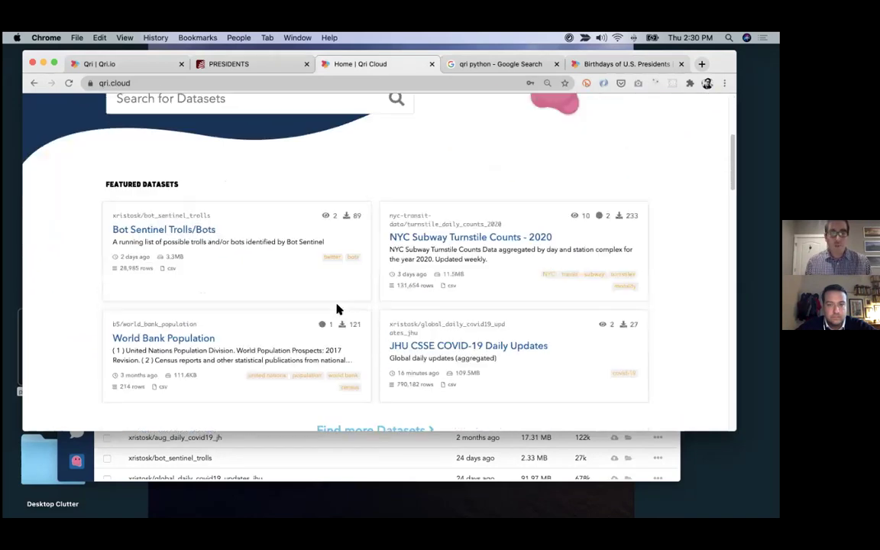
scroll(286, 305, "up", 10)
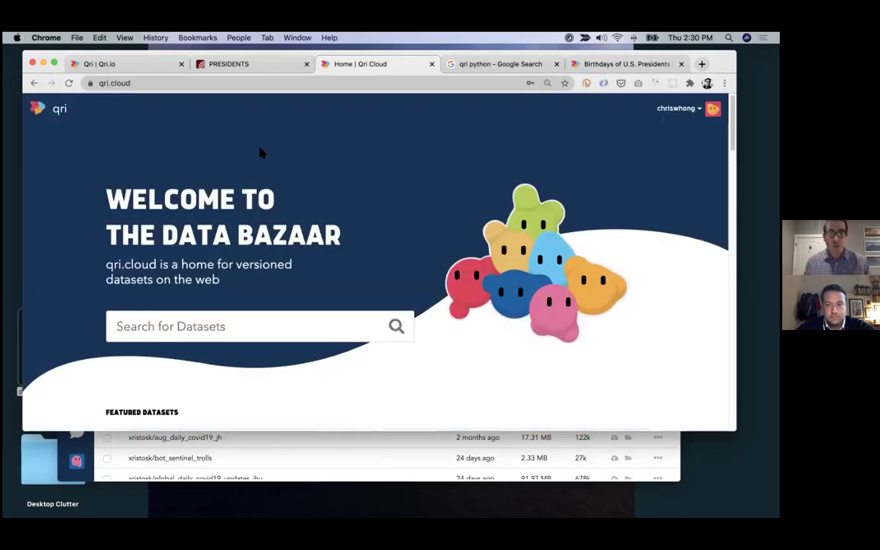
- Search Qri Cloud for "turnstile" and open the nyc-transit-data dataset NYC Subway Turnstile Counts - 2020
left_click(240, 318)
type("t")
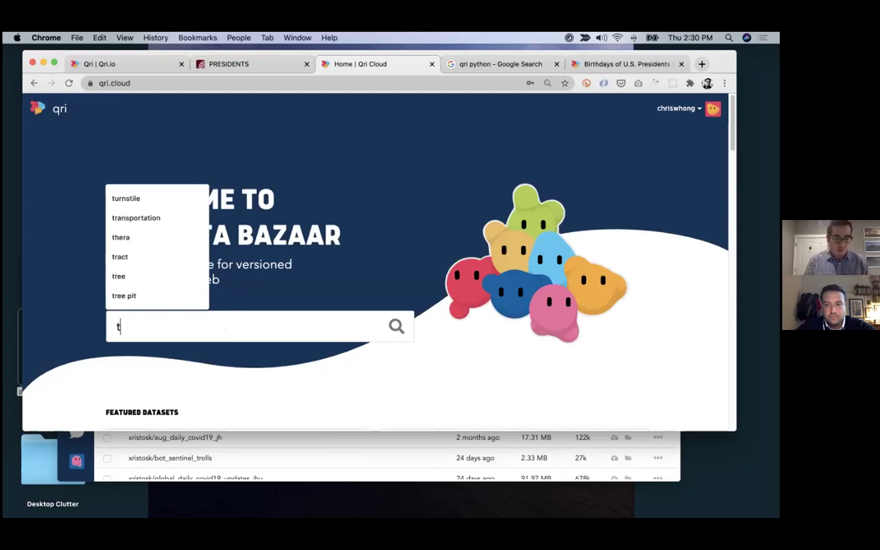
type("urnstile")
key("Return")
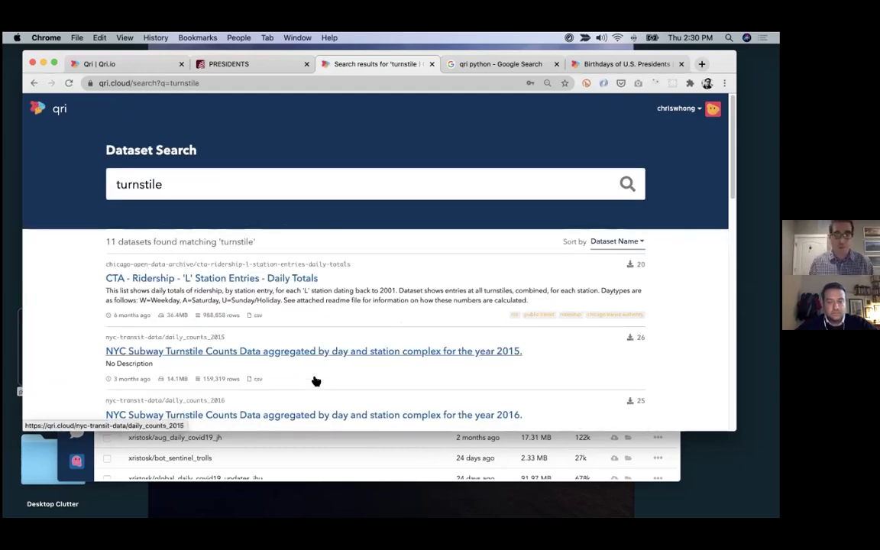
scroll(308, 359, "down", 5)
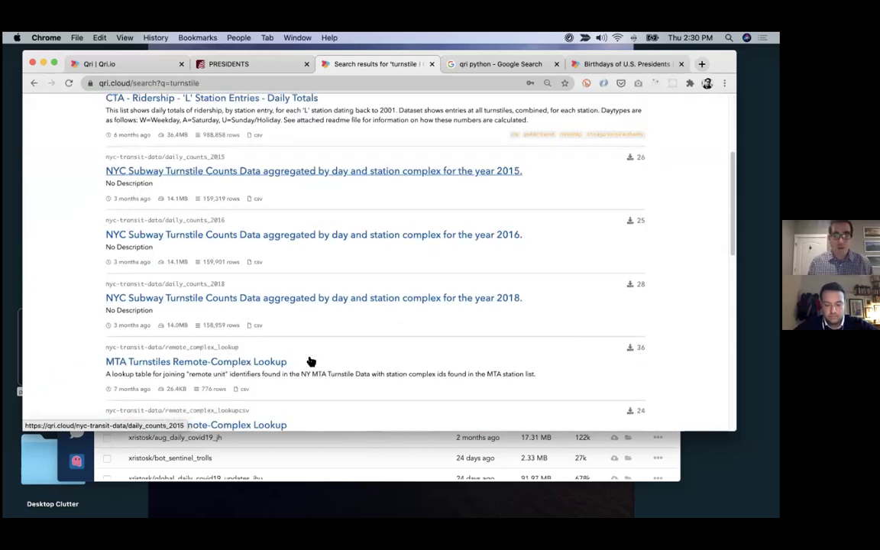
scroll(309, 362, "down", 7)
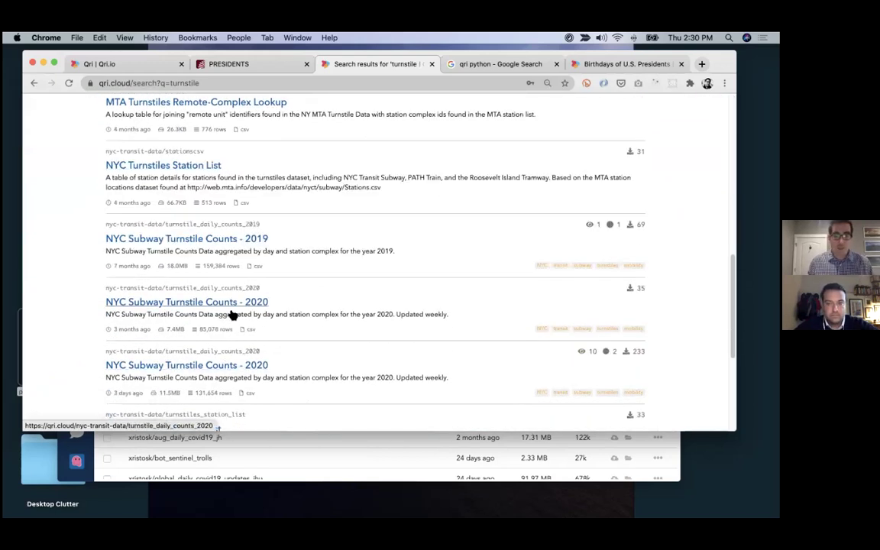
left_click(232, 307)
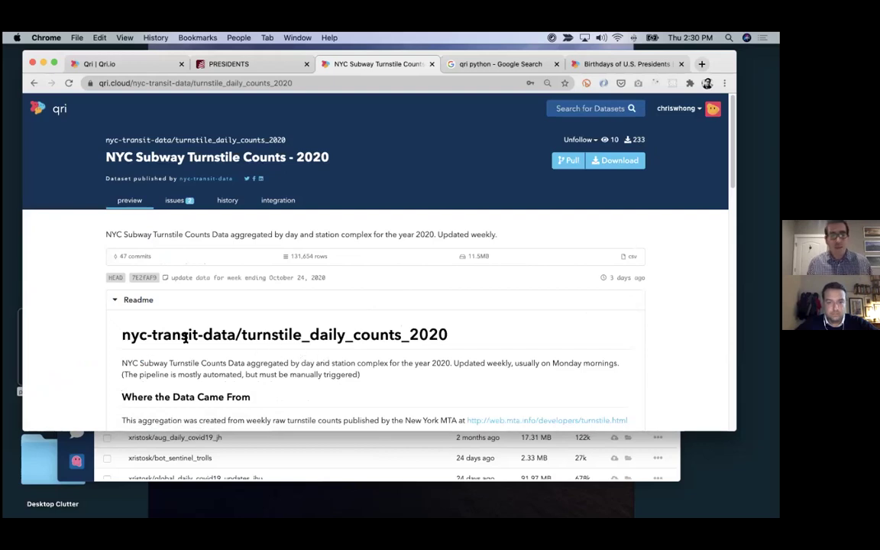
- Read through the turnstile dataset's readme, including its data source and caveats, and return to the page header
scroll(66, 314, "down", 1)
scroll(66, 314, "down", 5)
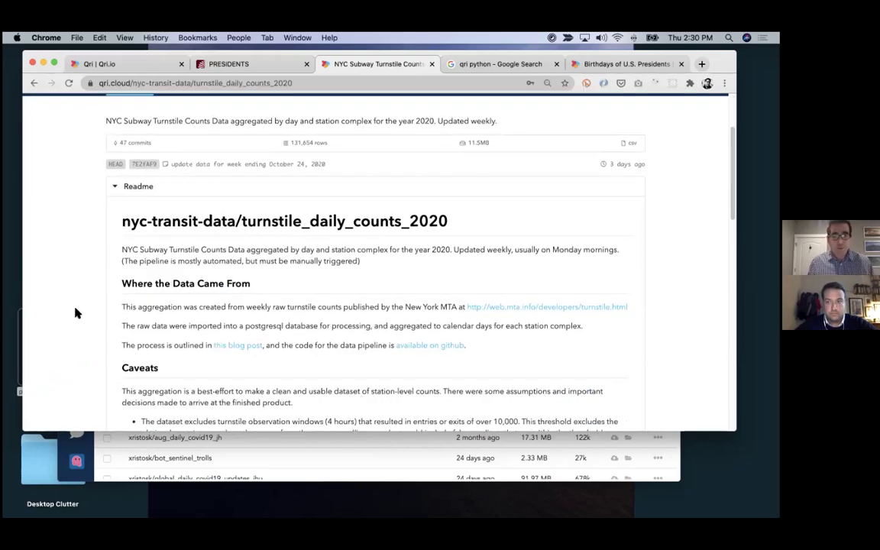
scroll(64, 296, "down", 2)
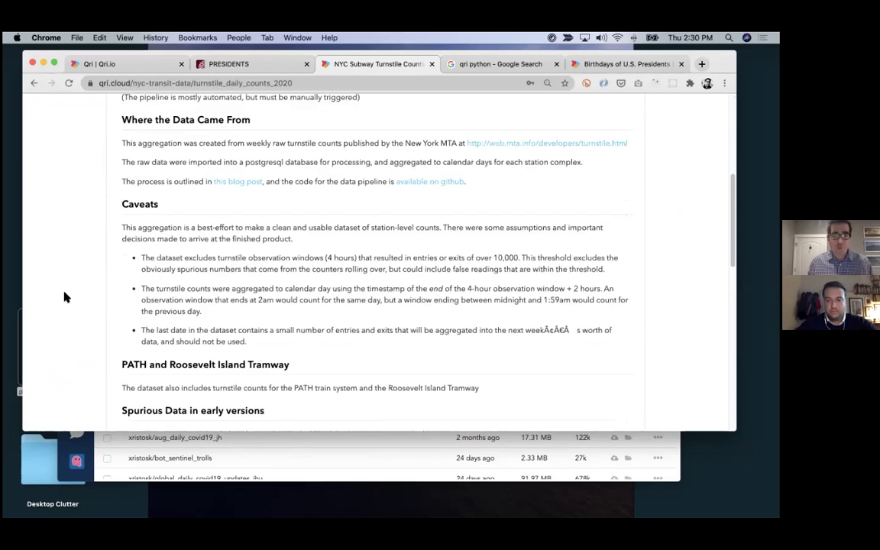
scroll(65, 296, "up", 7)
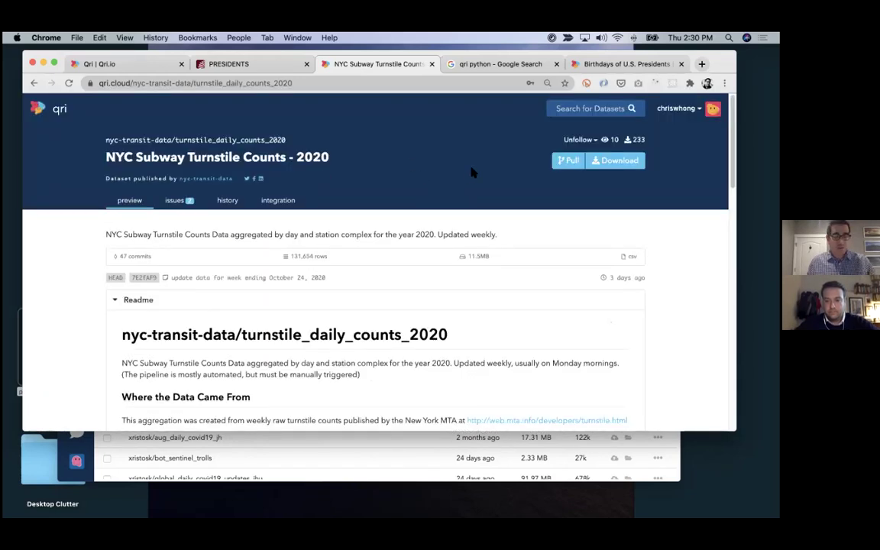
- Show the turnstile dataset's pull options and copy its Qri Desktop dataset reference
left_click(567, 160)
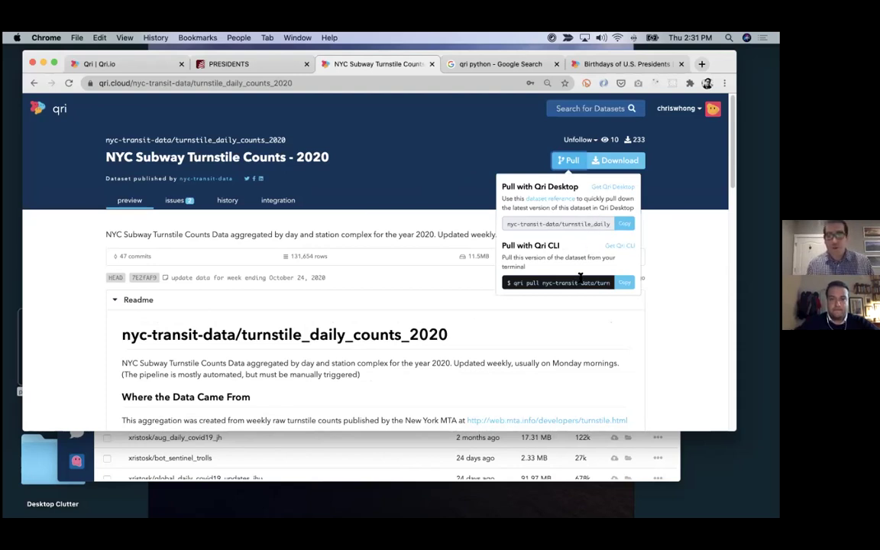
left_click_drag(514, 283, 578, 285)
key("super+c")
left_click(493, 277)
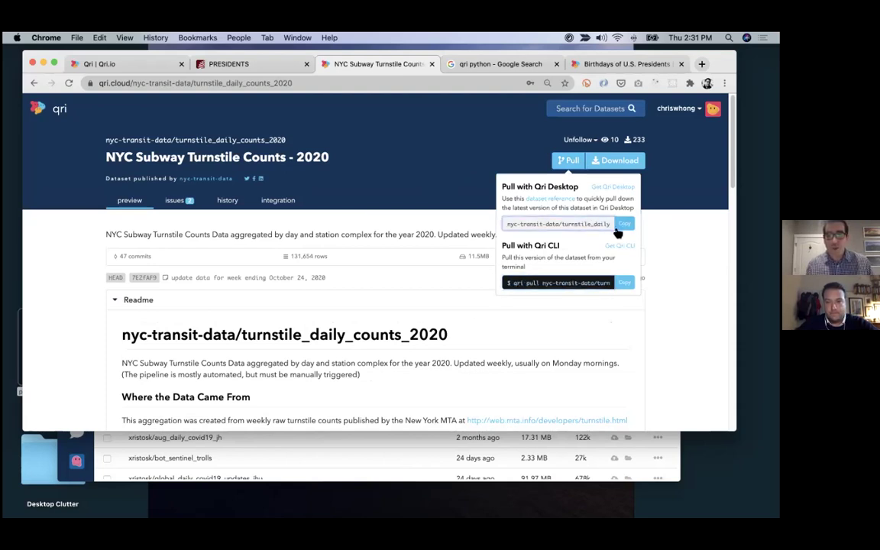
triple_click(598, 222)
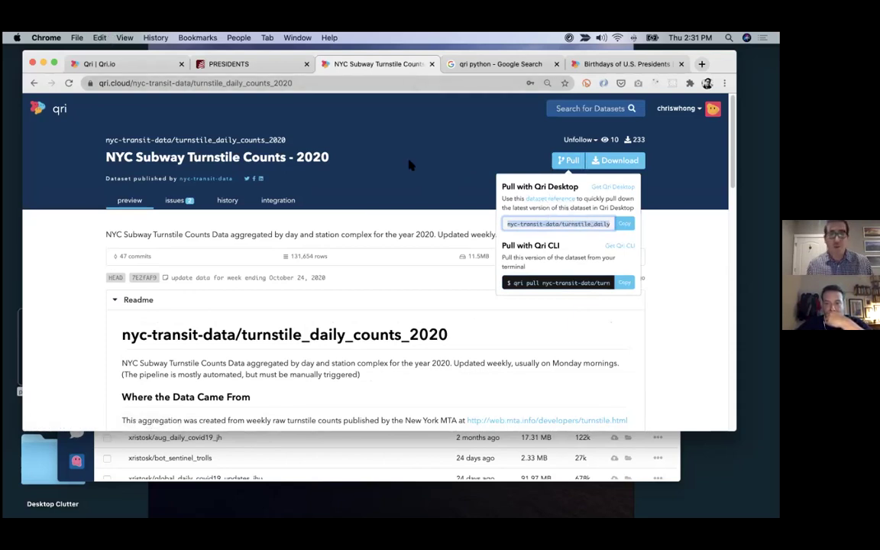
- Switch to Qri Desktop and pull the dataset with the reference nyc-transit-data/turnstile_daily_counts_2020
left_click(42, 63)
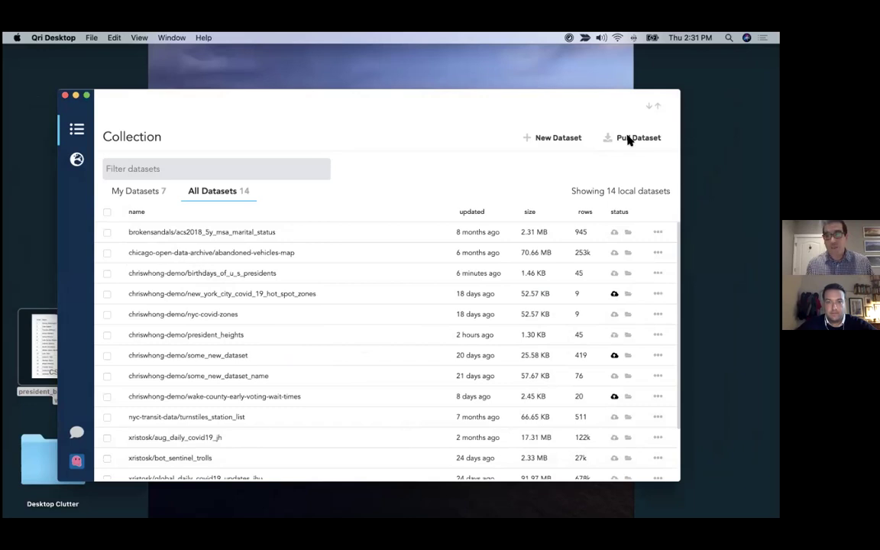
left_click(630, 141)
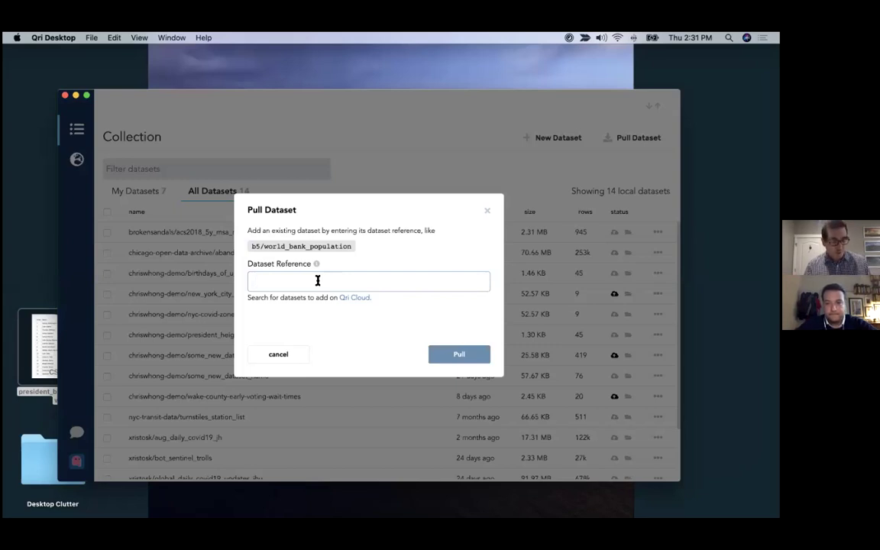
key("super+v")
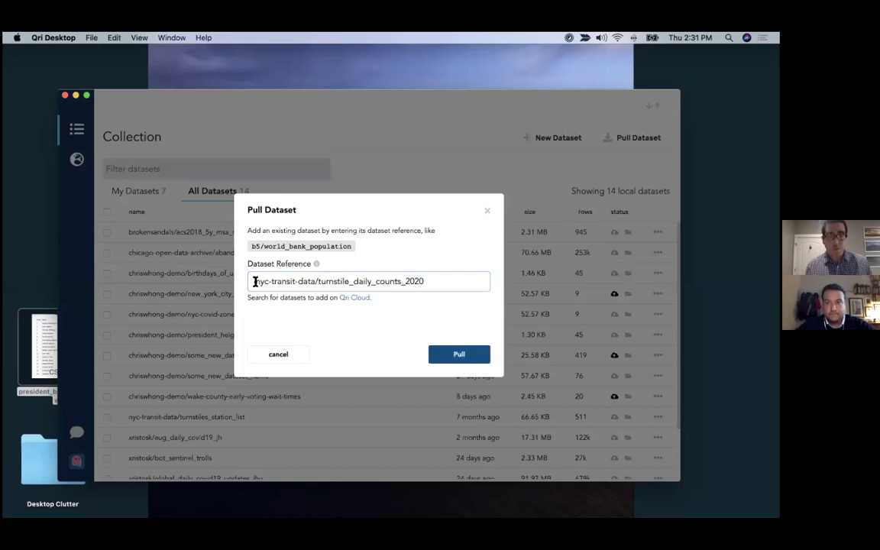
left_click(468, 360)
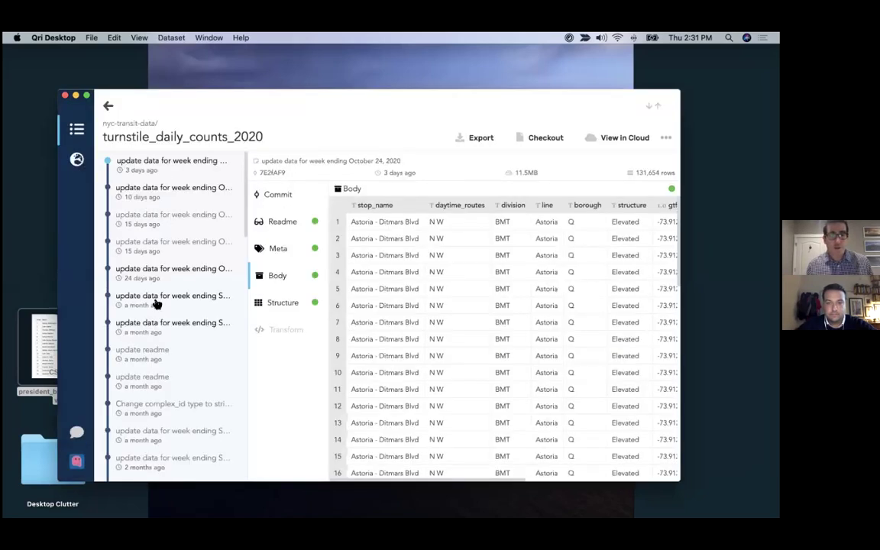
- Widen the commit history of the turnstile dataset and look through its versions down to the oldest and back
left_click_drag(246, 206, 329, 205)
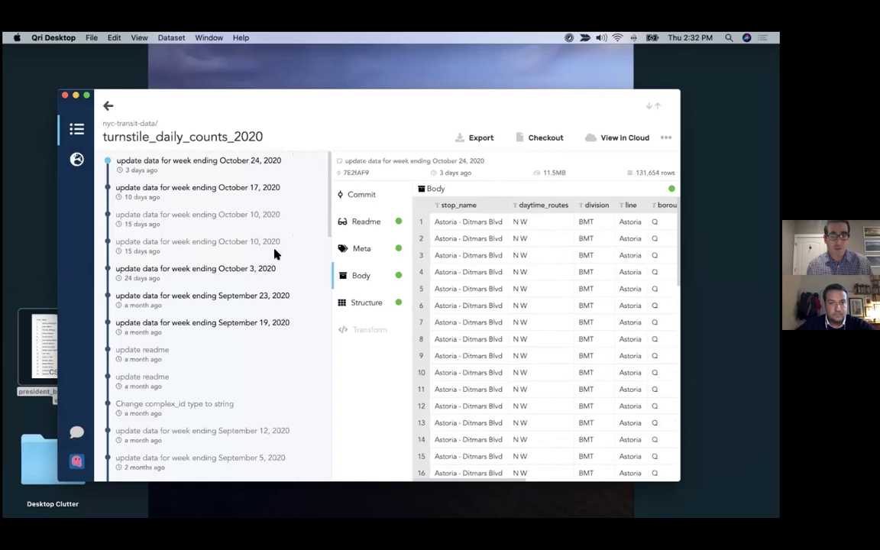
scroll(274, 255, "down", 15)
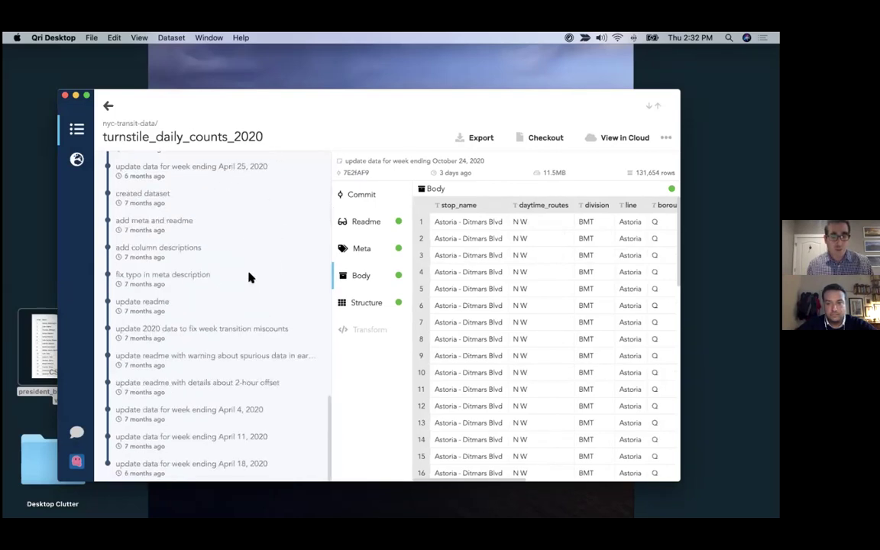
scroll(247, 276, "up", 15)
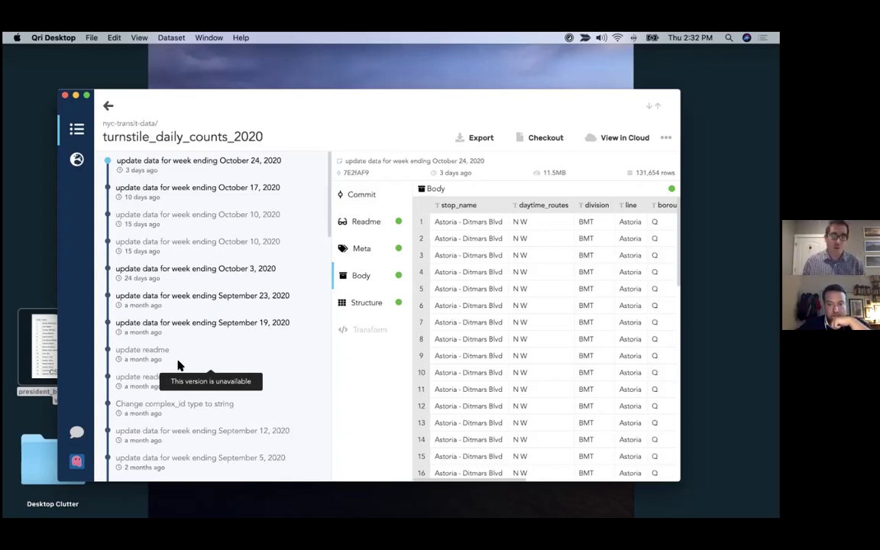
- Try to open the version for the week ending October 17, 2020, and reload Qri Desktop
left_click(176, 188)
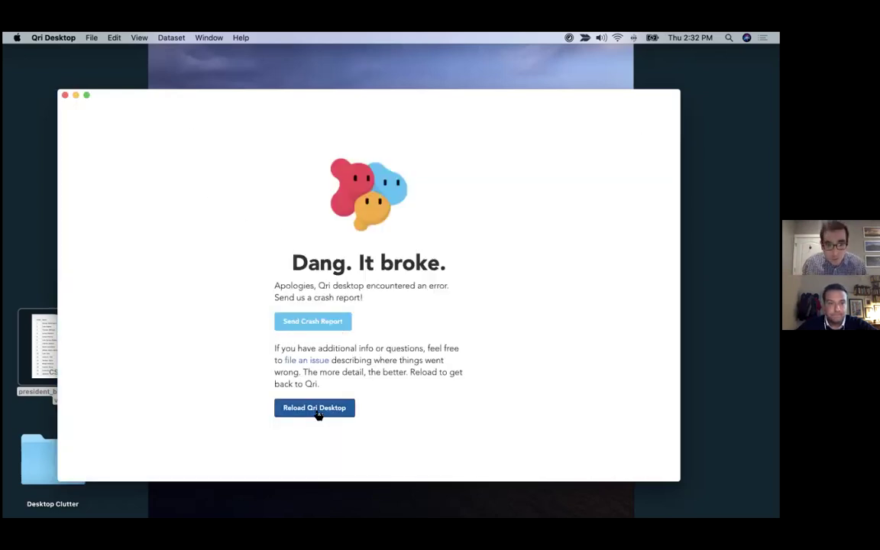
key("super+r")
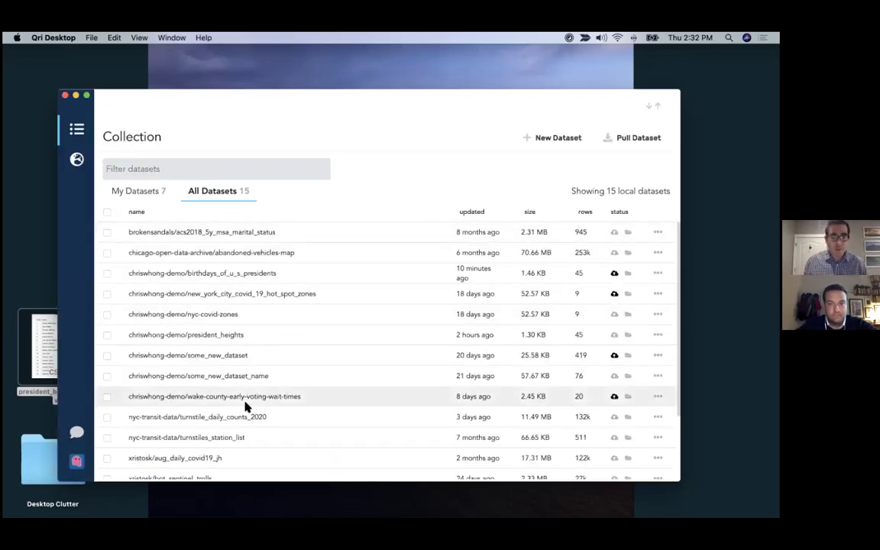
- Open nyc-transit-data/turnstile_daily_counts_2020 from the collection and export its latest version as a CSV file to the Desktop
left_click(243, 416)
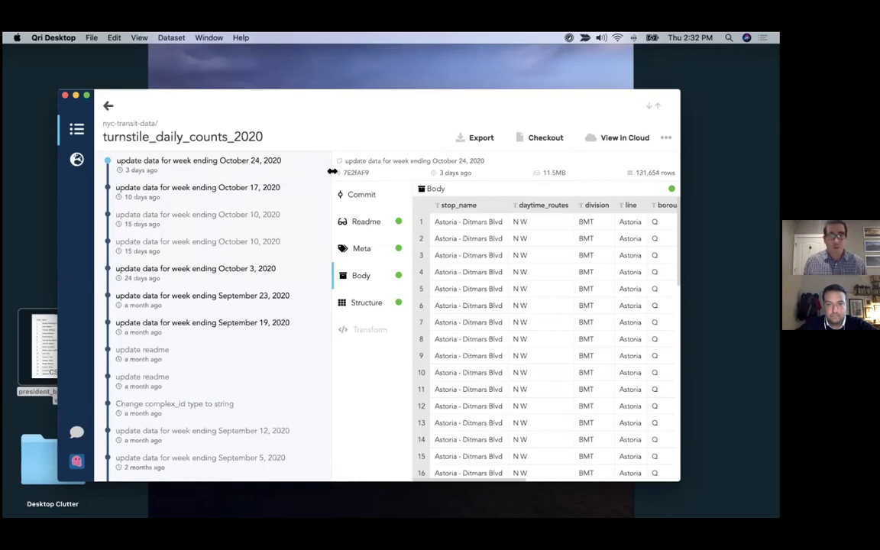
left_click_drag(333, 171, 251, 172)
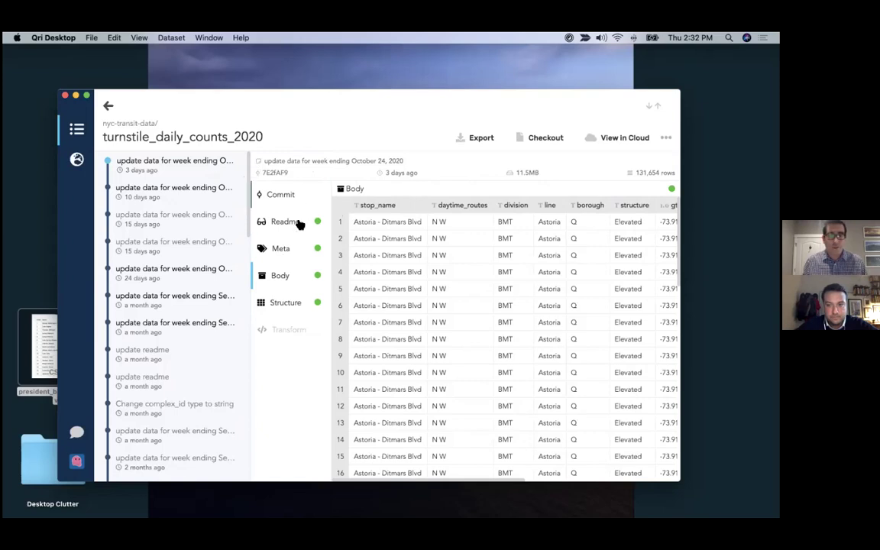
left_click(481, 139)
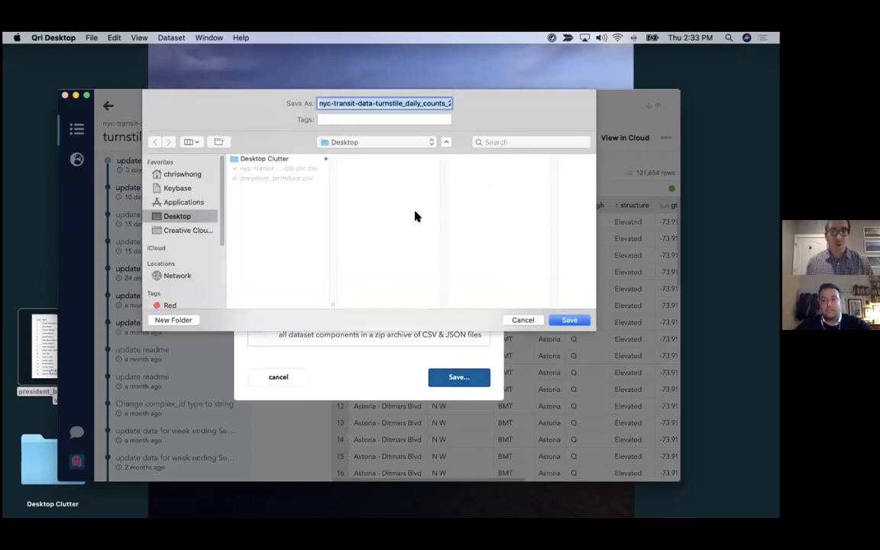
left_click(568, 320)
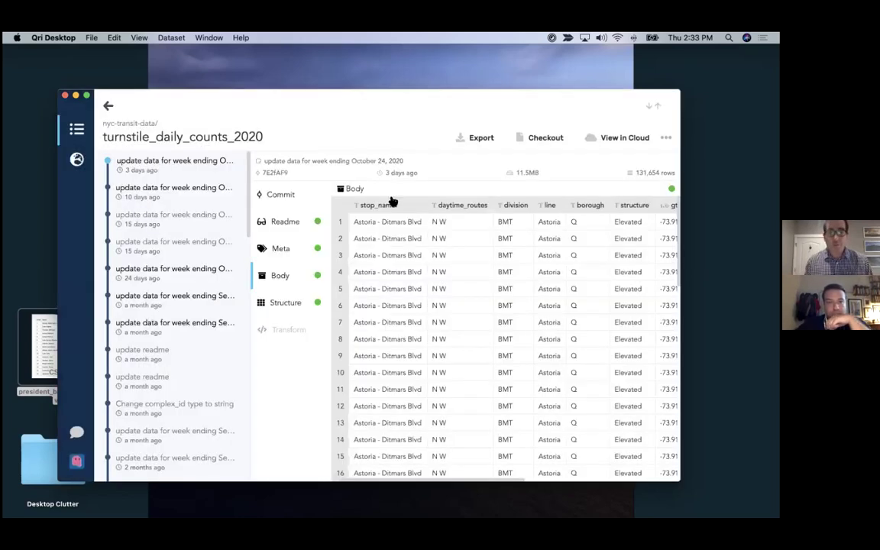
left_click_drag(334, 97, 366, 77)
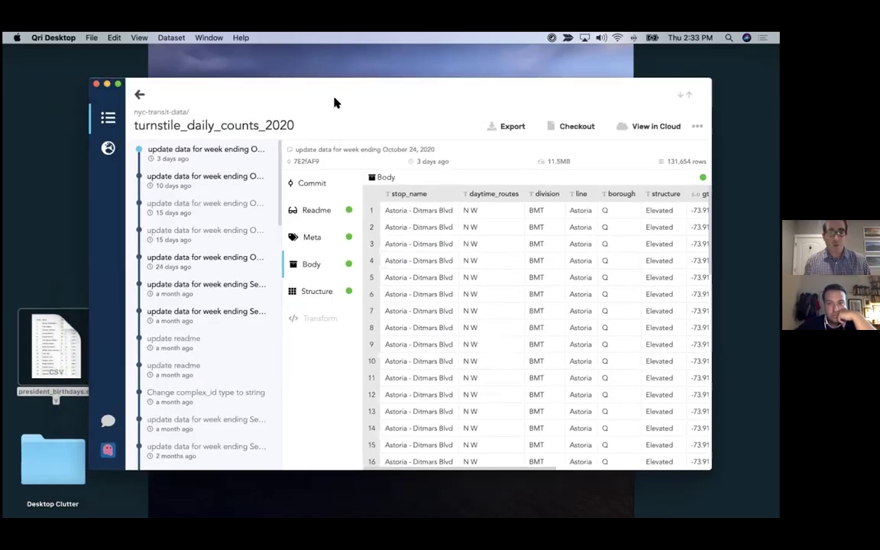
left_click_drag(235, 90, 245, 83)
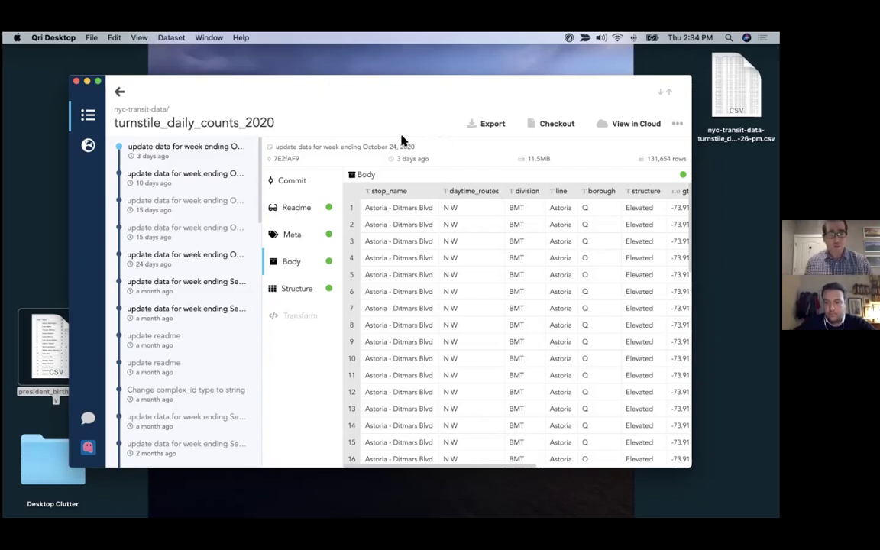
- Switch to Terminal and enlarge its window over the Qri Desktop dataset view
key("super+space")
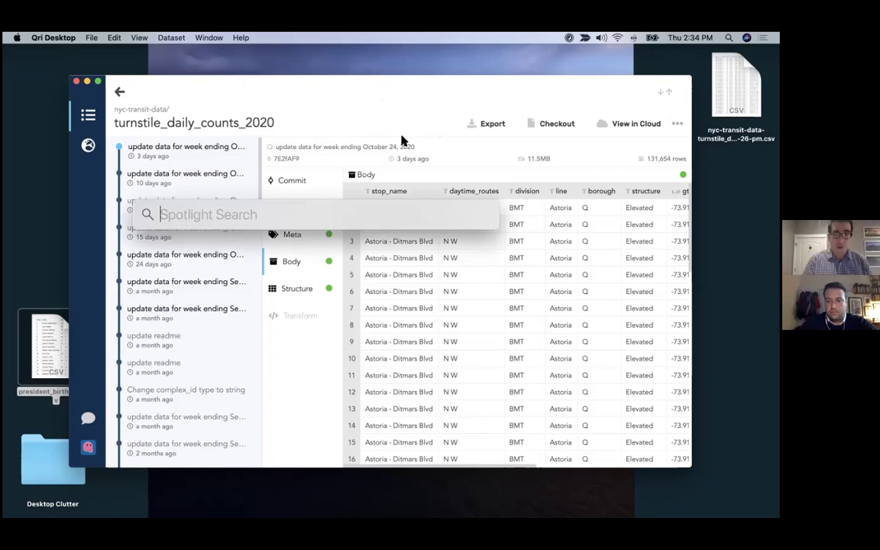
type("terminal")
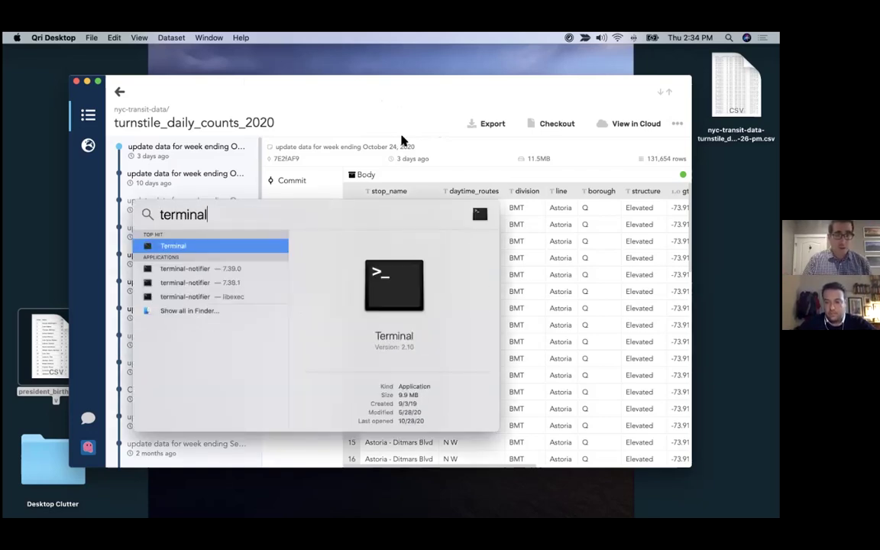
key("Return")
left_click_drag(406, 112, 359, 76)
left_click_drag(500, 303, 670, 432)
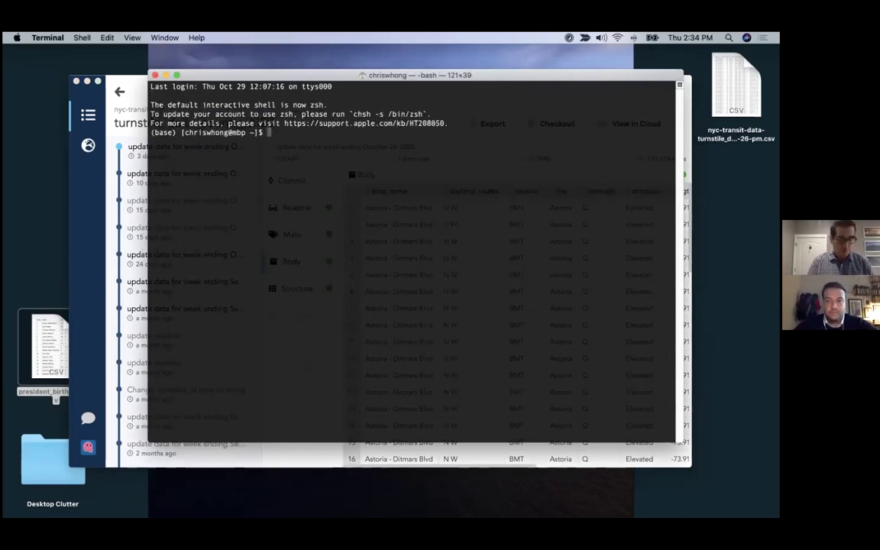
- List the local datasets with qri list, page through to the last entry, and return to the prompt
type("qri list")
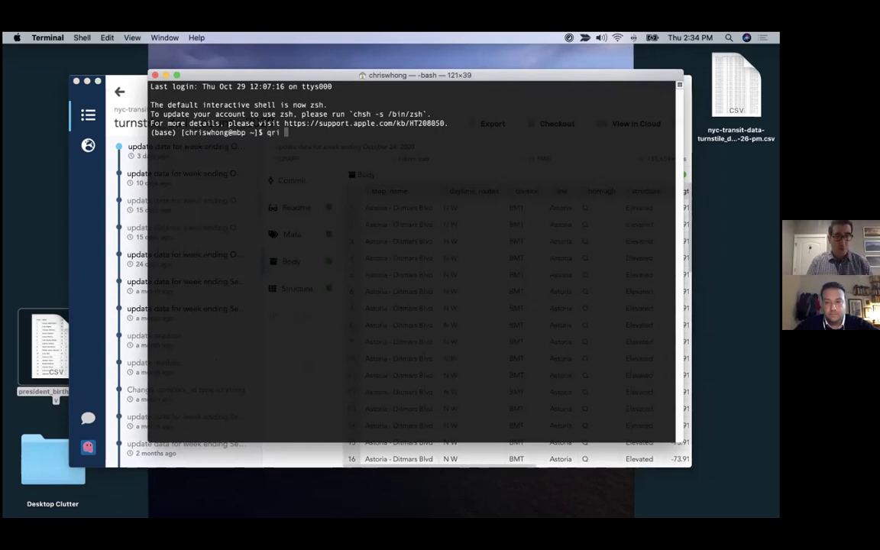
key("Return")
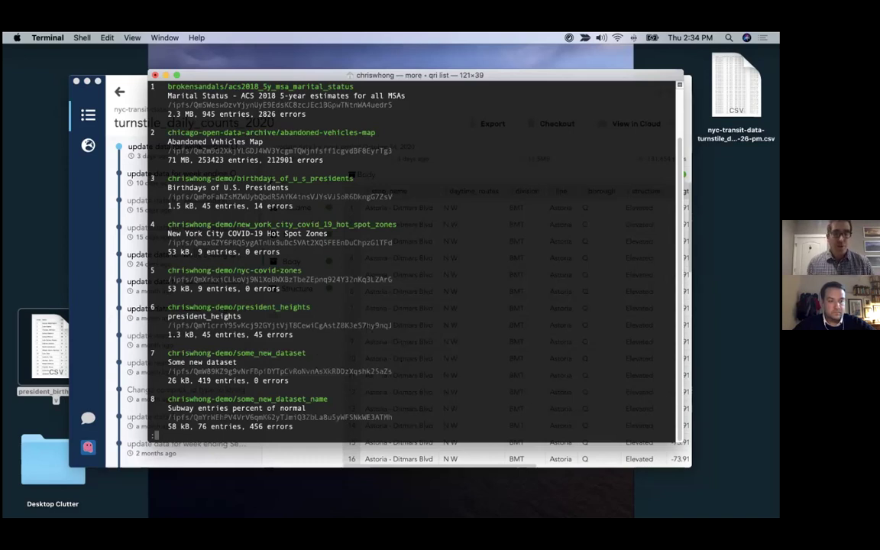
key("space")
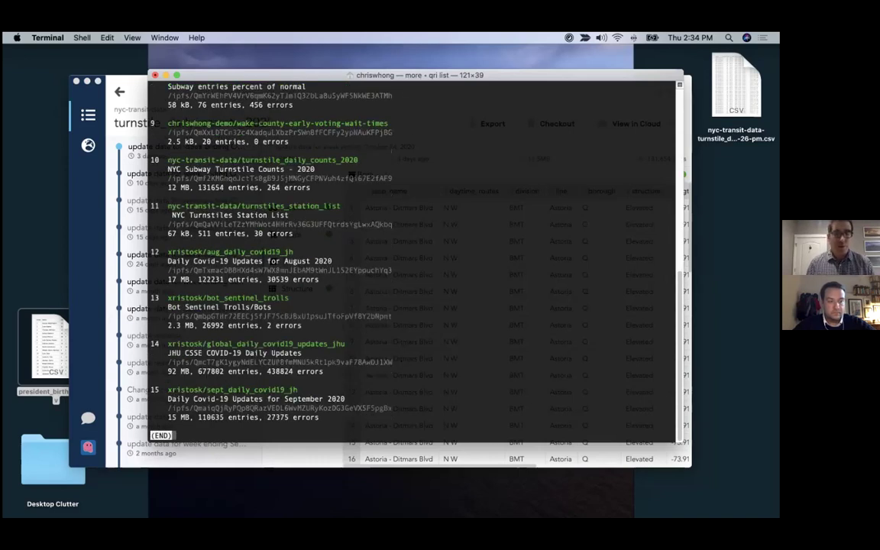
key("q")
- Copy the turnstile reference from the list and run qri use nyc-transit-data/turnstile_daily_counts_2020
scroll(333, 165, "up", 1)
left_click_drag(357, 169, 154, 154)
key("super+c")
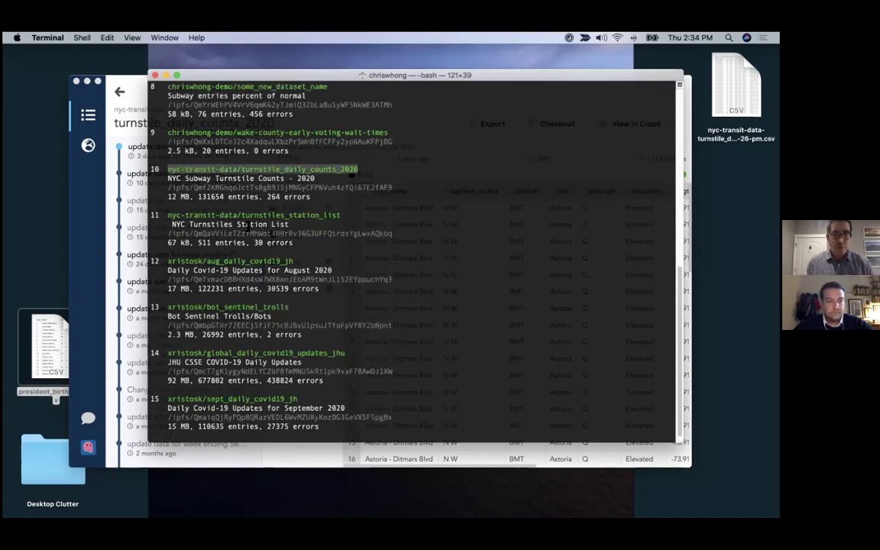
scroll(223, 205, "down", 1)
type("qri use nyc-transit-data/turnstile_daily_counts_2020")
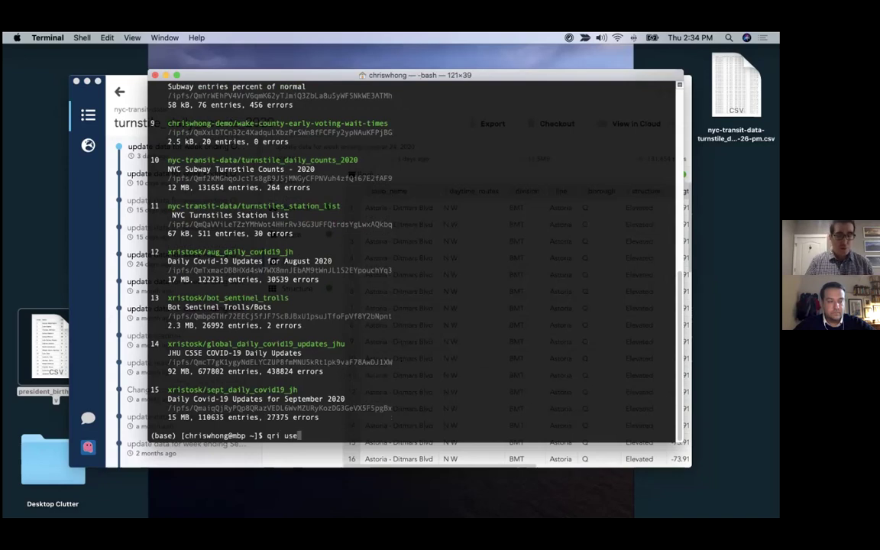
key("super+v")
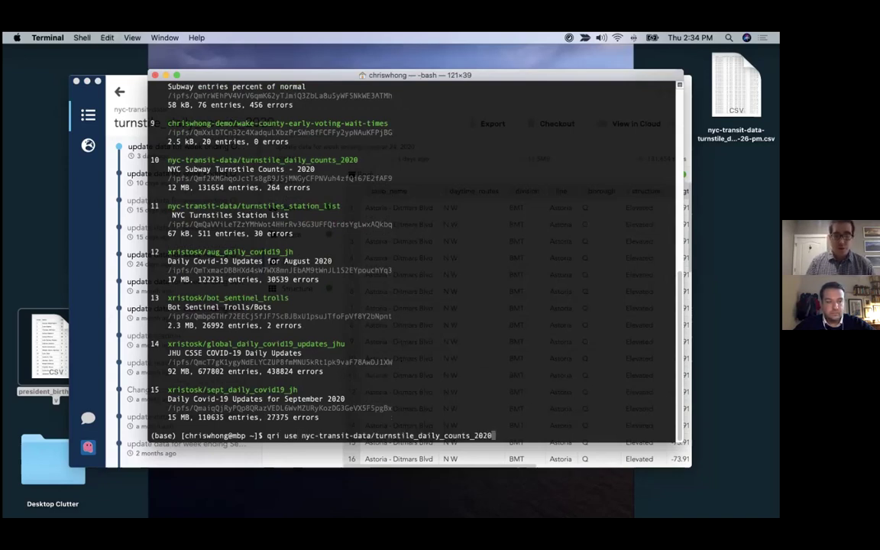
key("Return")
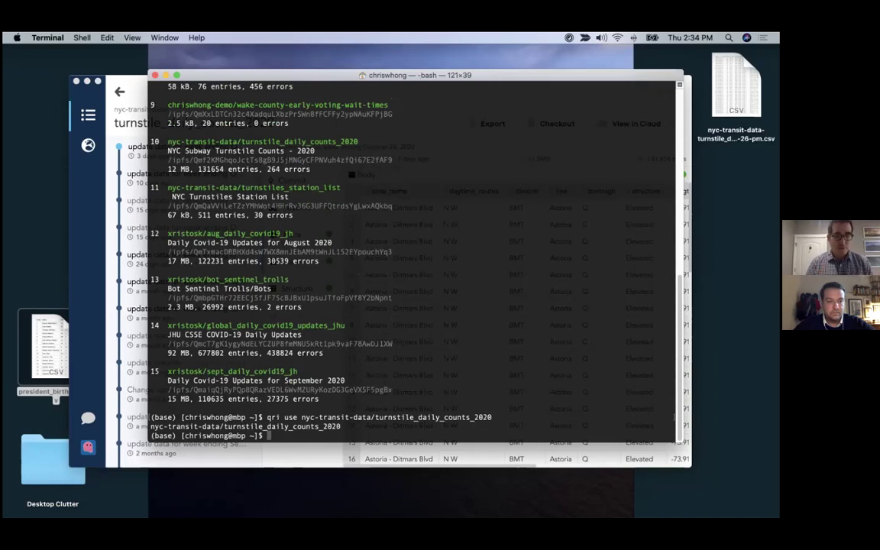
- Run qri log, read through the dataset's commits and compare them with the history in Qri Desktop before closing the log
type("qri log")
key("Return")
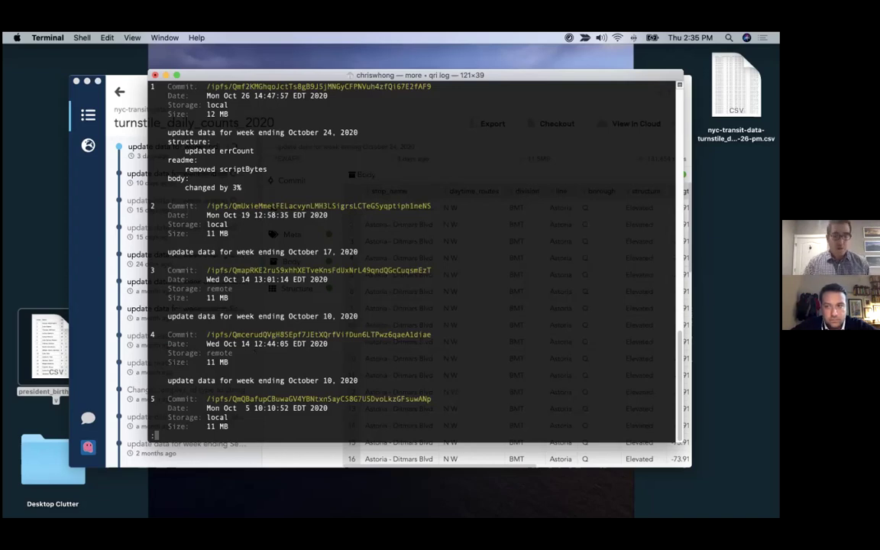
scroll(272, 260, "down", 10)
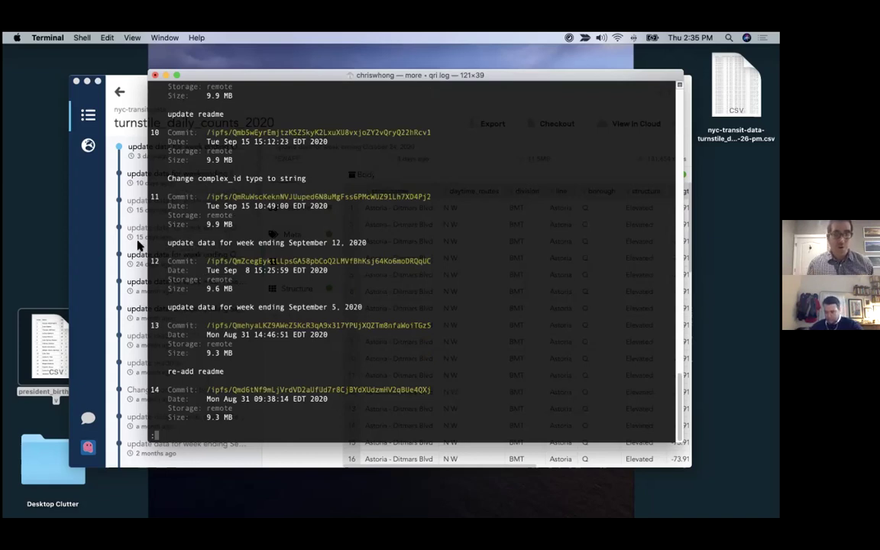
left_click(138, 167)
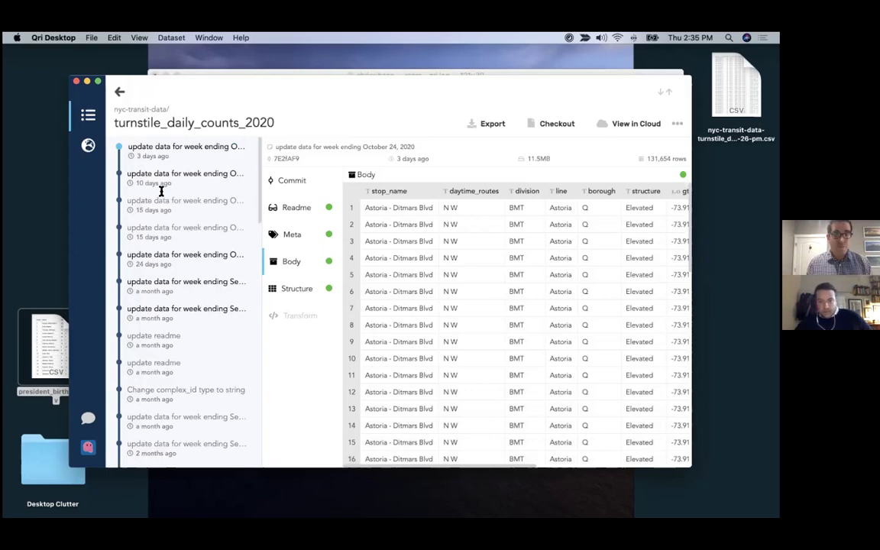
key("super+Tab")
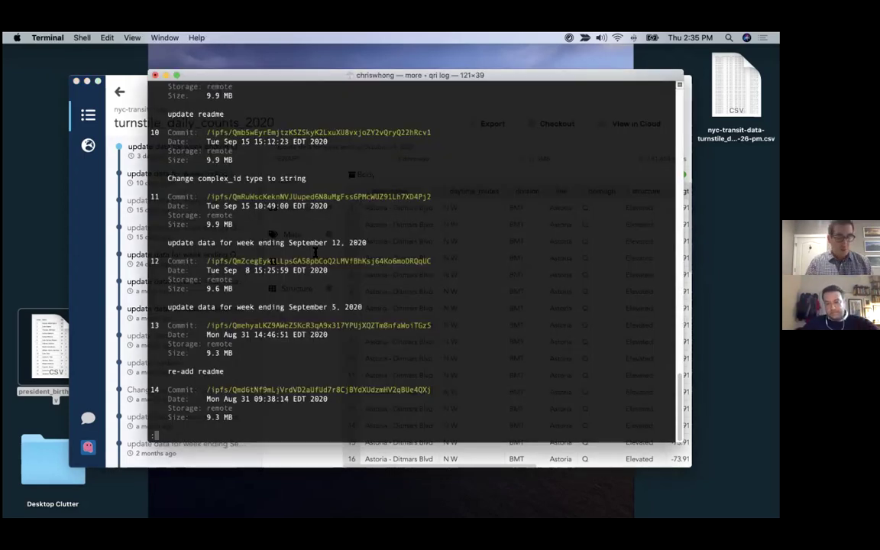
key("q")
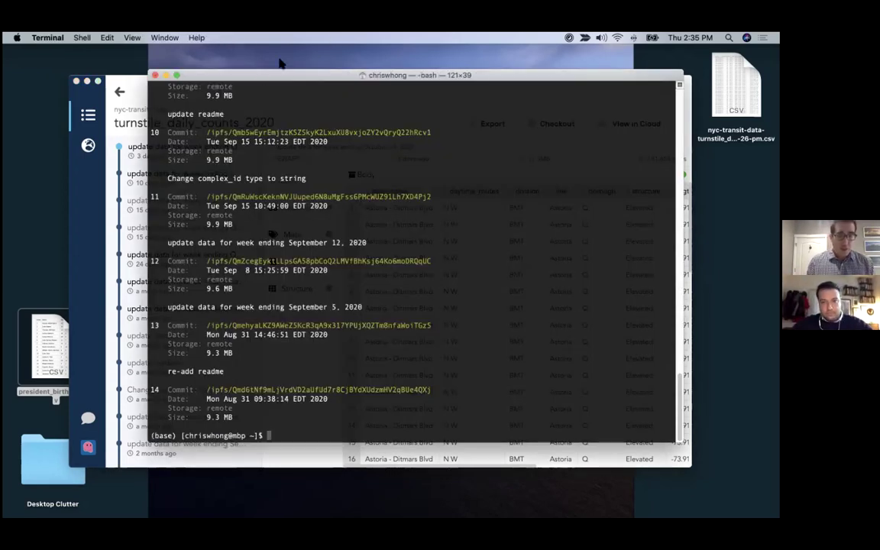
- Move the Terminal window slightly up and run qri list again to look over the local datasets
left_click_drag(254, 78, 249, 64)
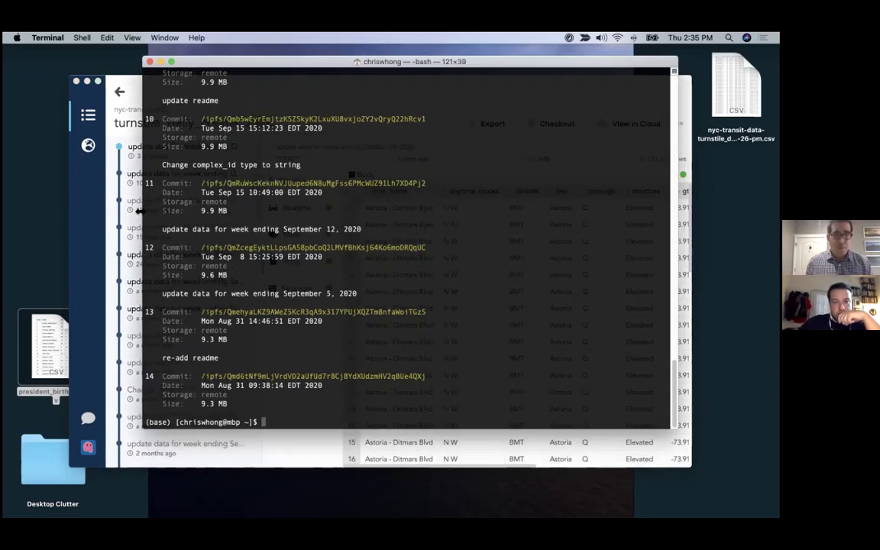
type("qri list")
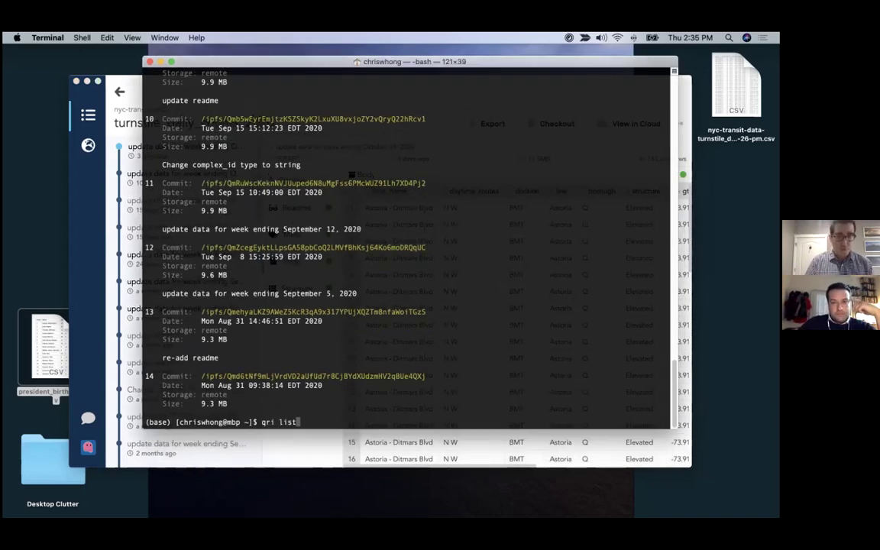
key("Return")
scroll(252, 184, "up", 1)
scroll(242, 174, "down", 1)
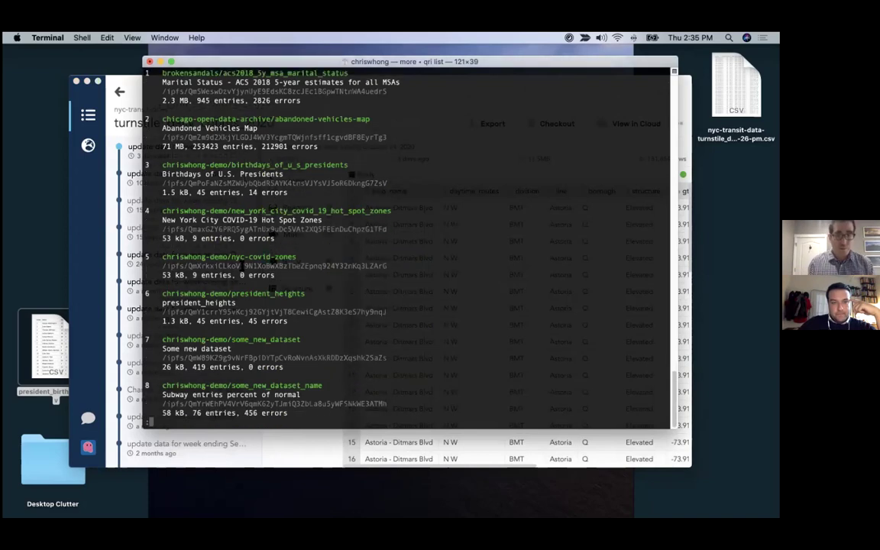